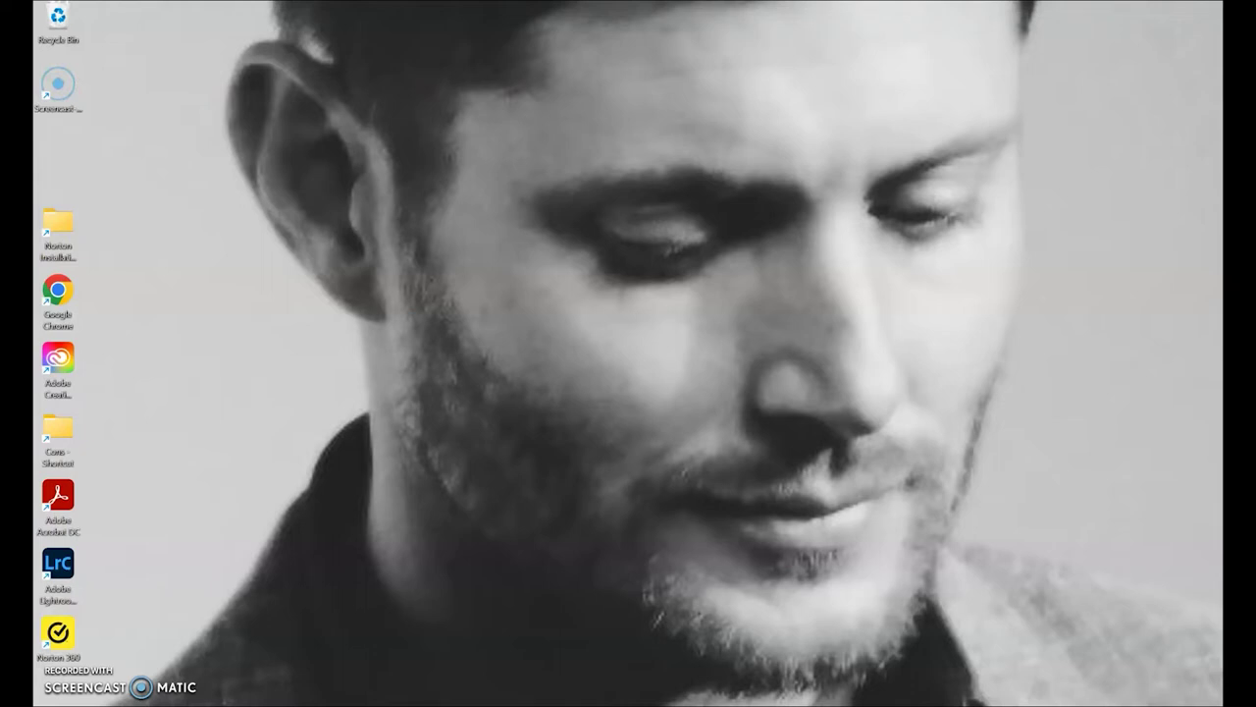
Switch to Lightroom Classic and look inside the Chicago 22 collection set.
key("alt+Tab")
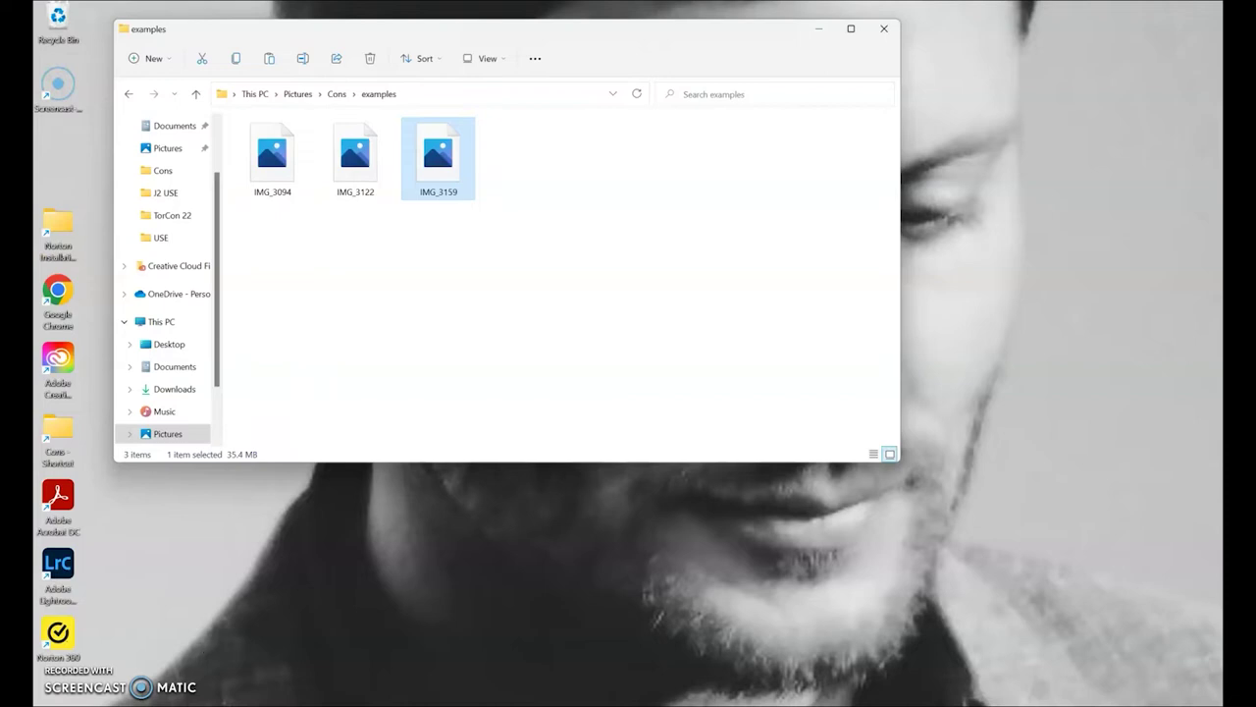
left_click(179, 701)
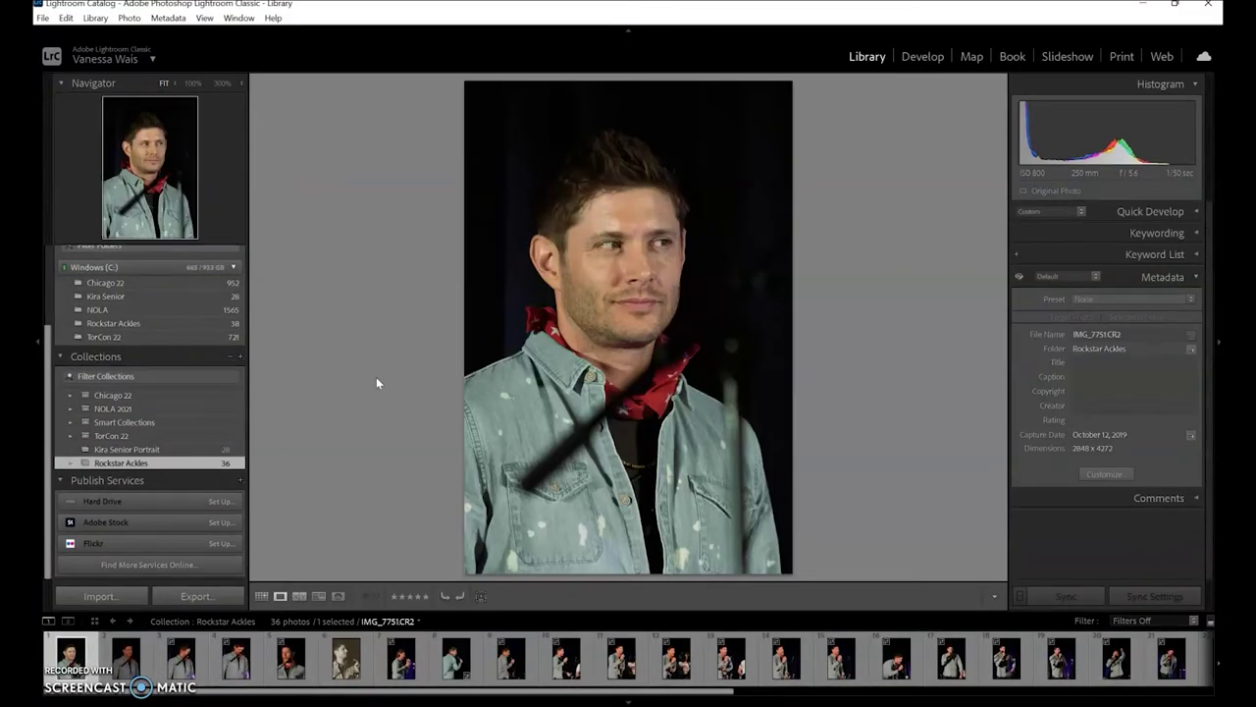
left_click(71, 394)
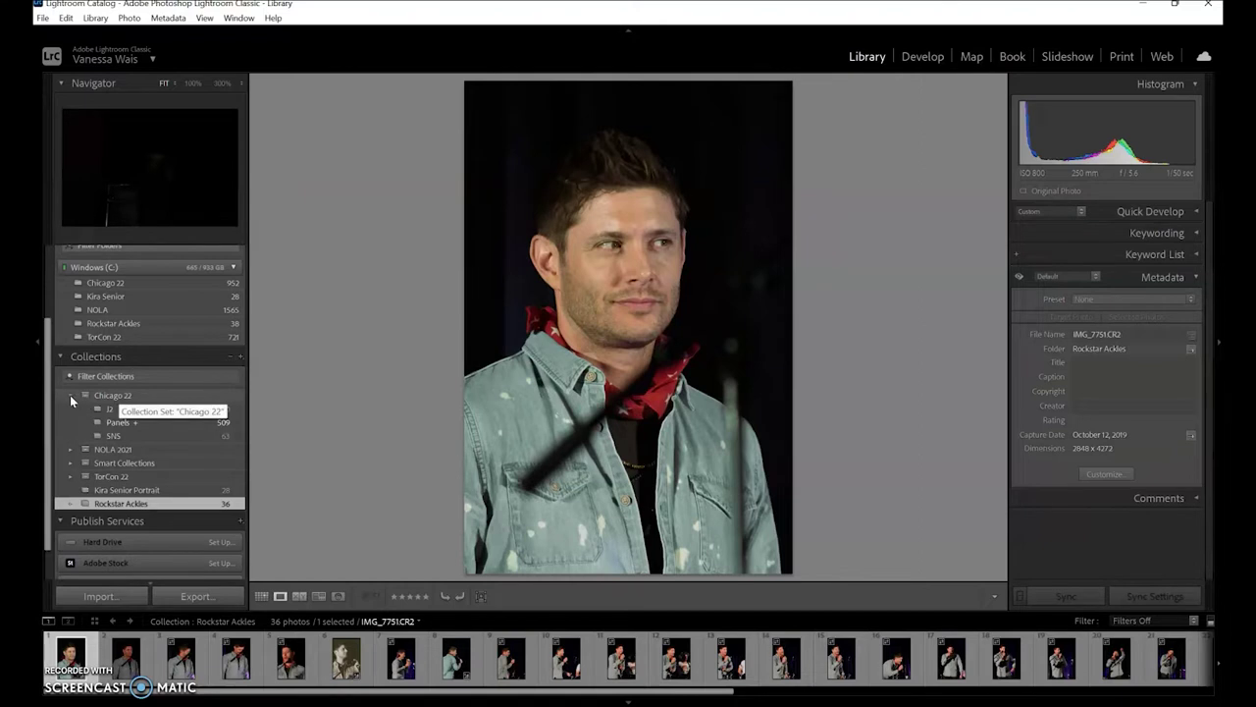
left_click(70, 395)
Create a collection named Examples without including the selected photo.
left_click(240, 358)
left_click(267, 372)
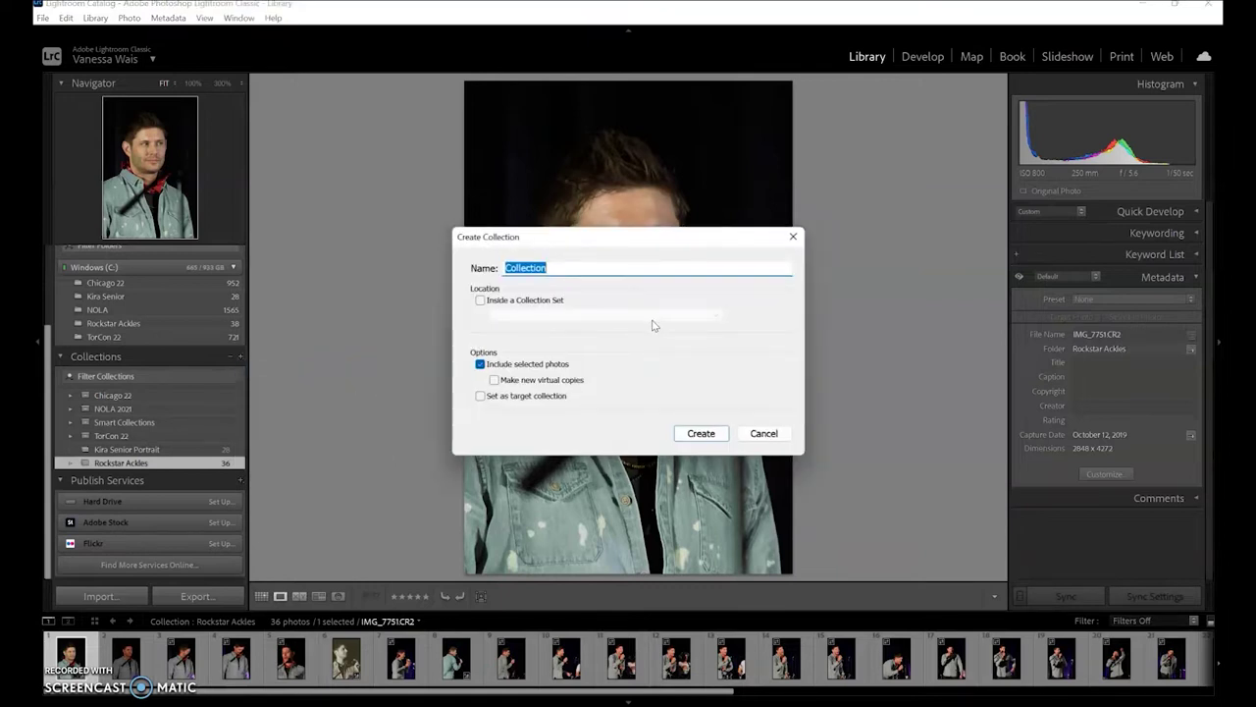
type("Examples")
left_click(480, 365)
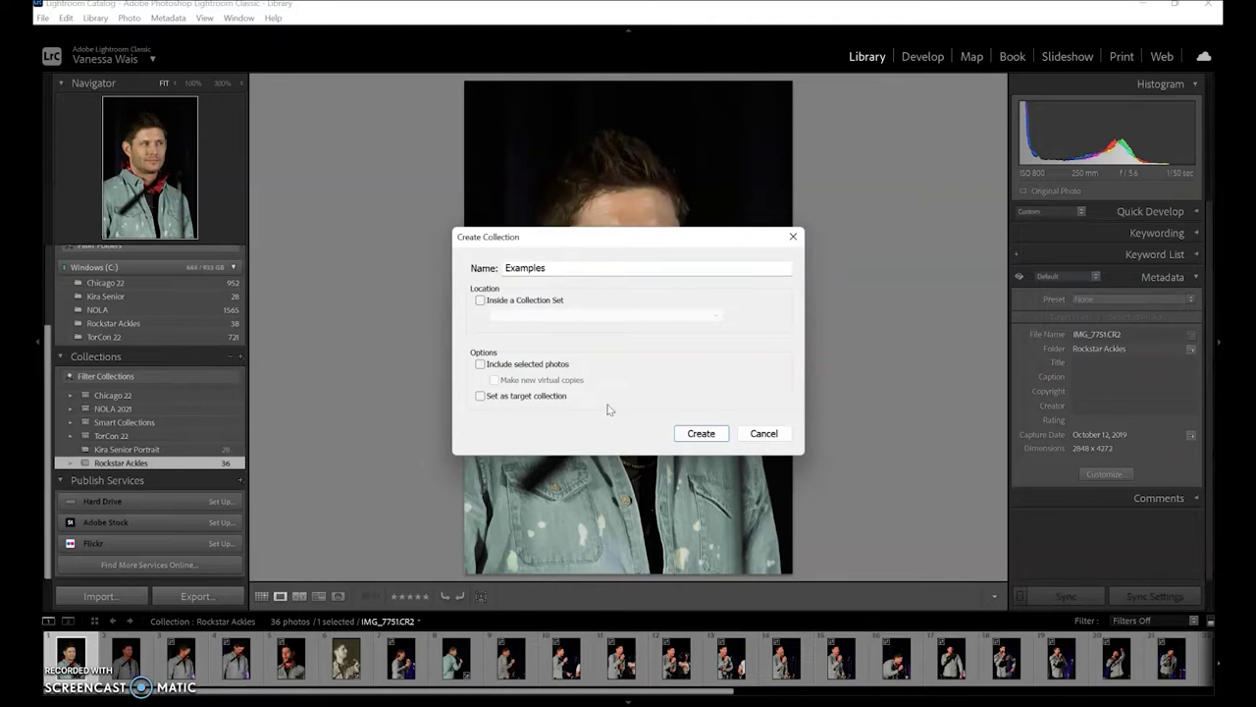
left_click(715, 434)
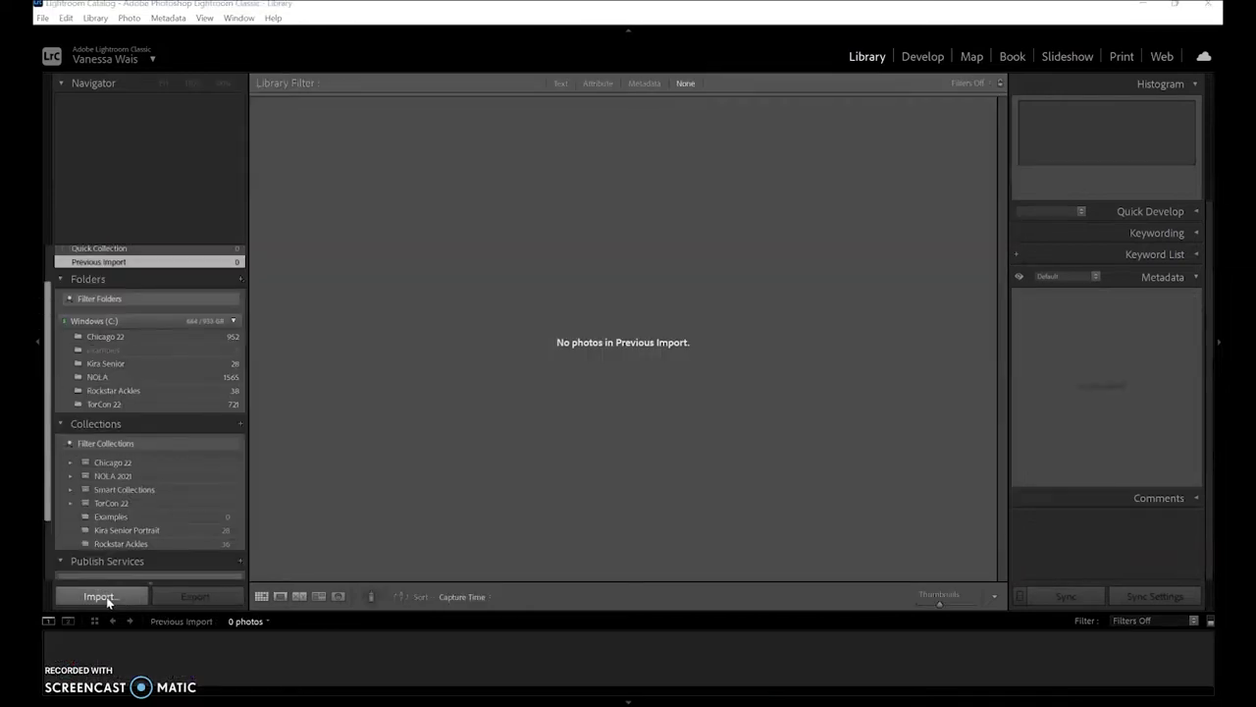
Import all three photos from the examples folder under Cons, adding them to the Examples collection.
left_click(108, 601)
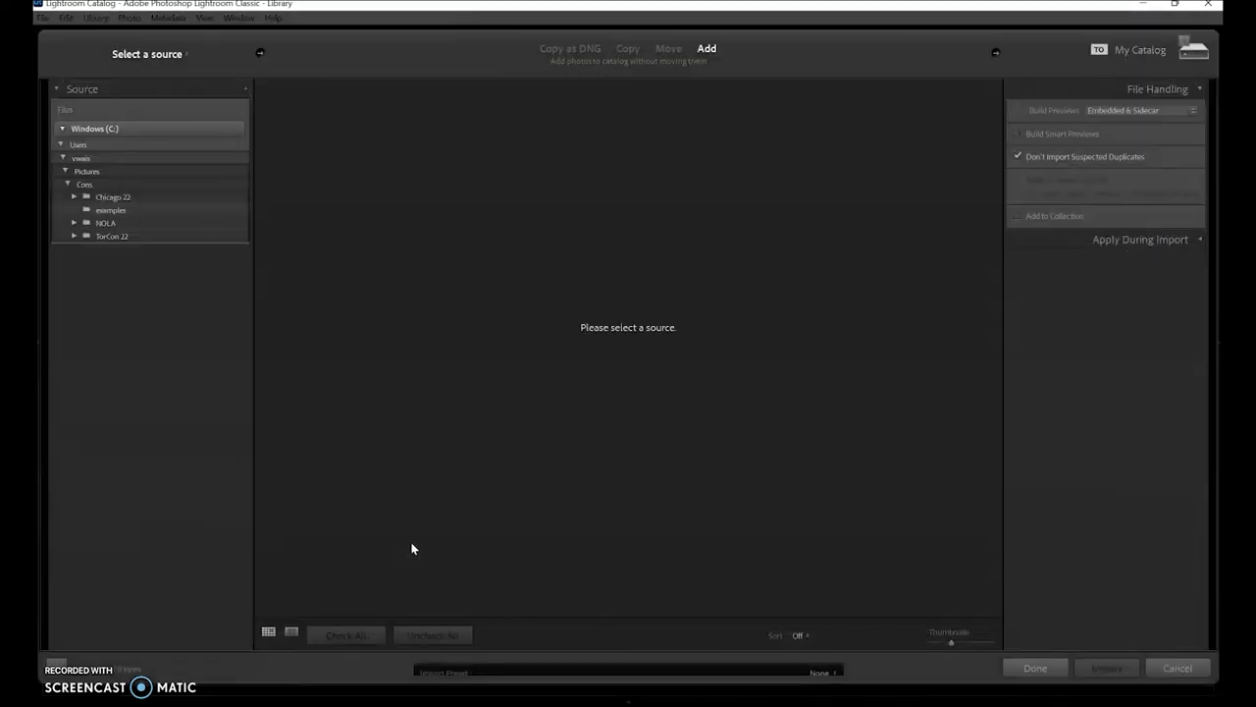
left_click(112, 211)
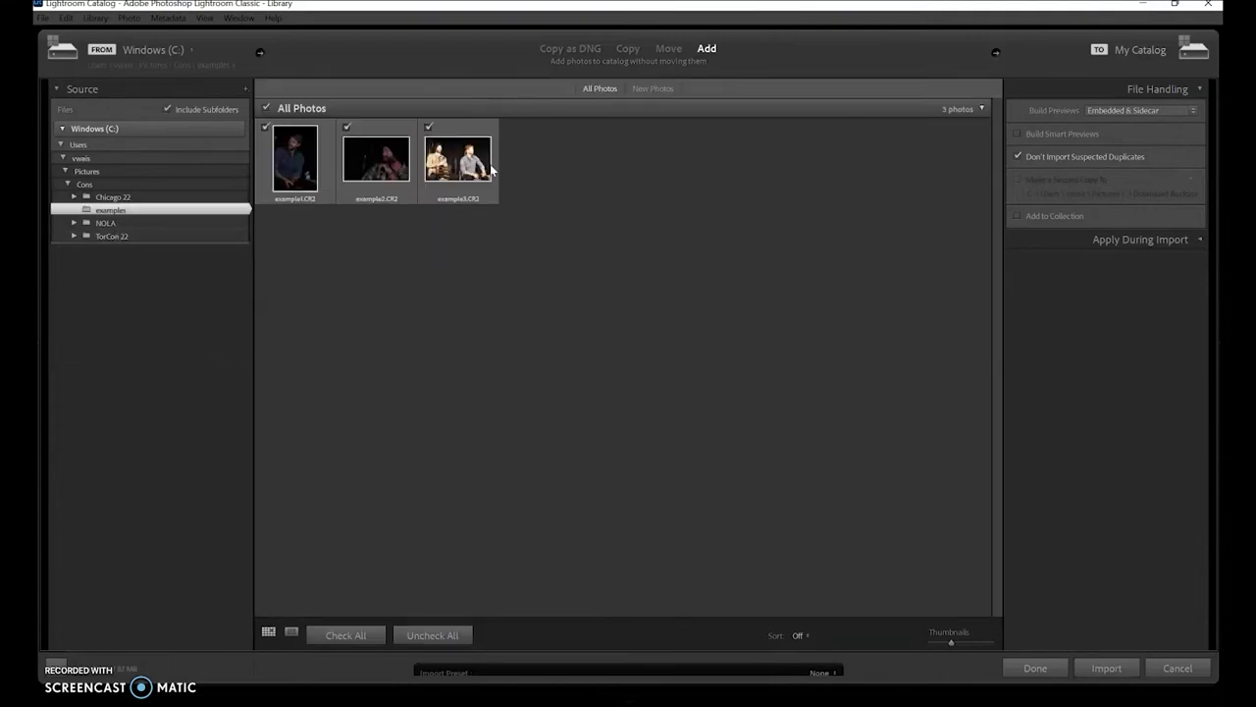
mouse_move(483, 157)
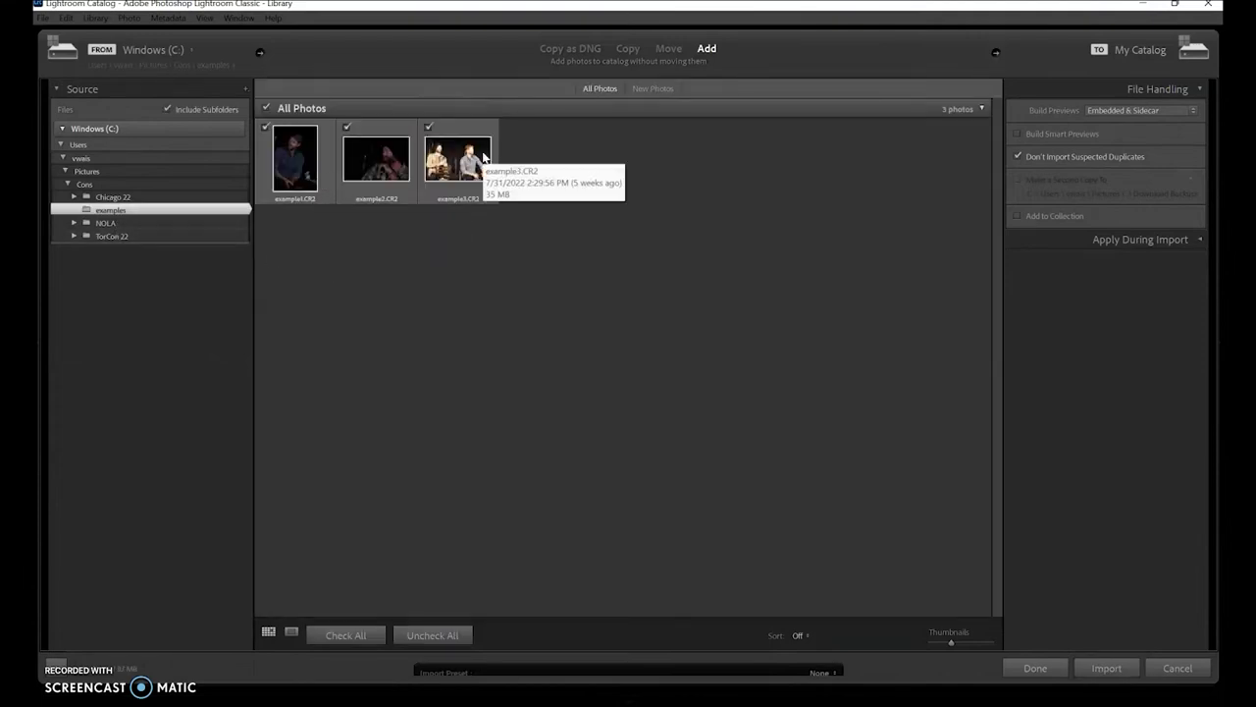
left_click(429, 128)
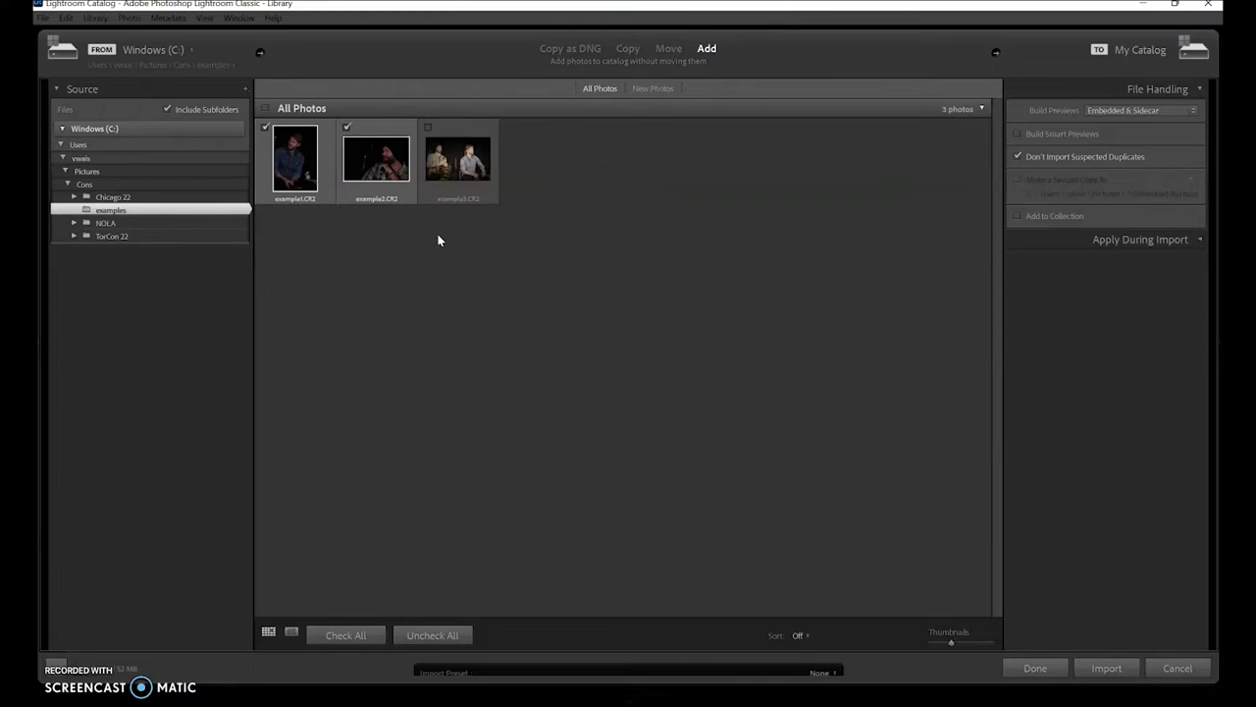
left_click(428, 127)
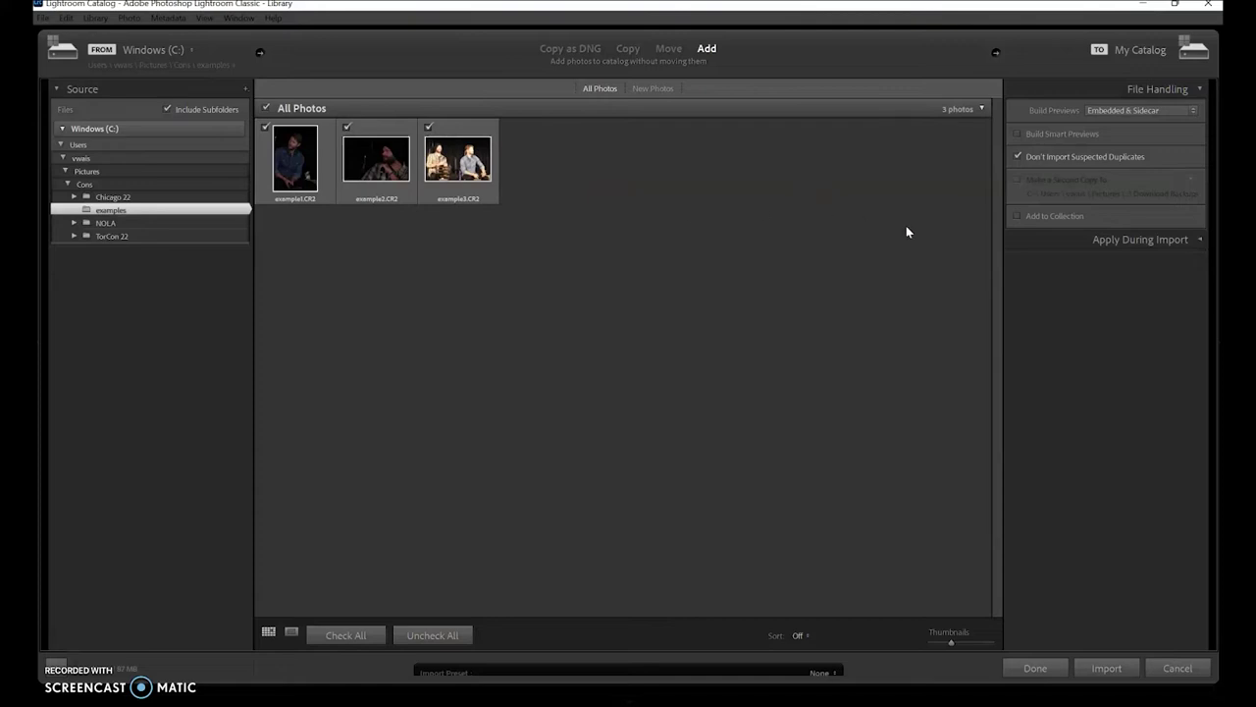
left_click(1019, 216)
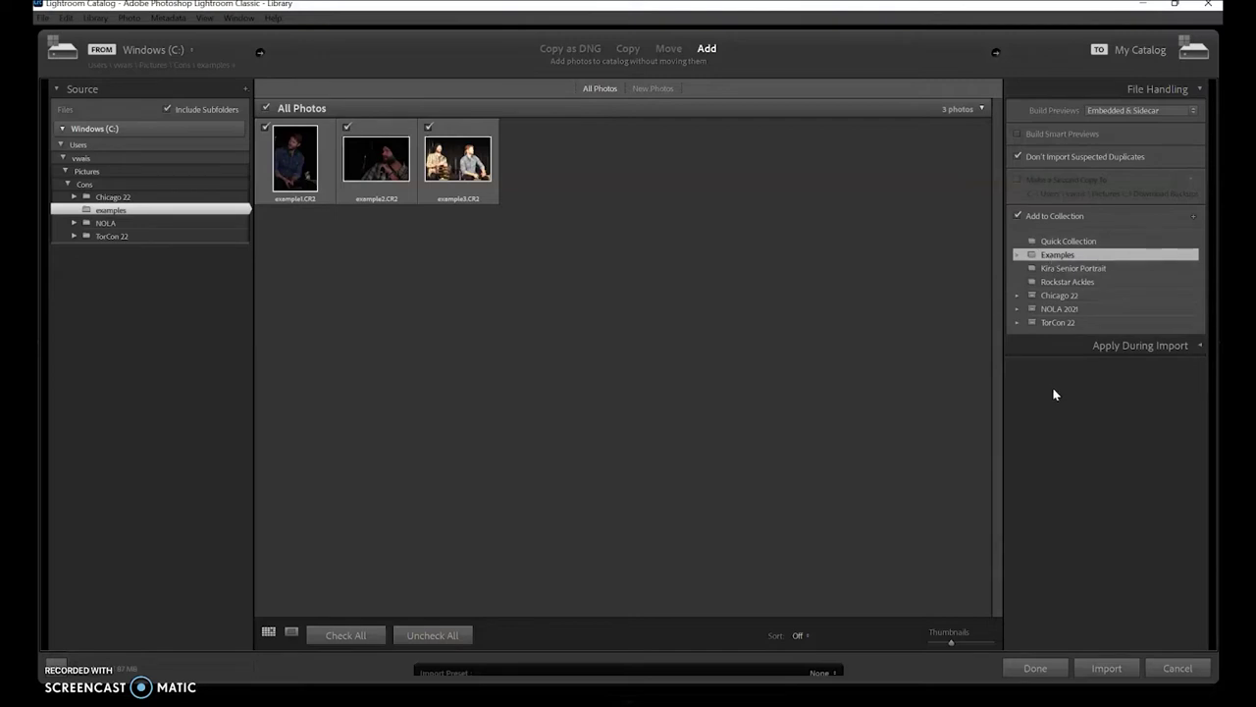
left_click(1101, 669)
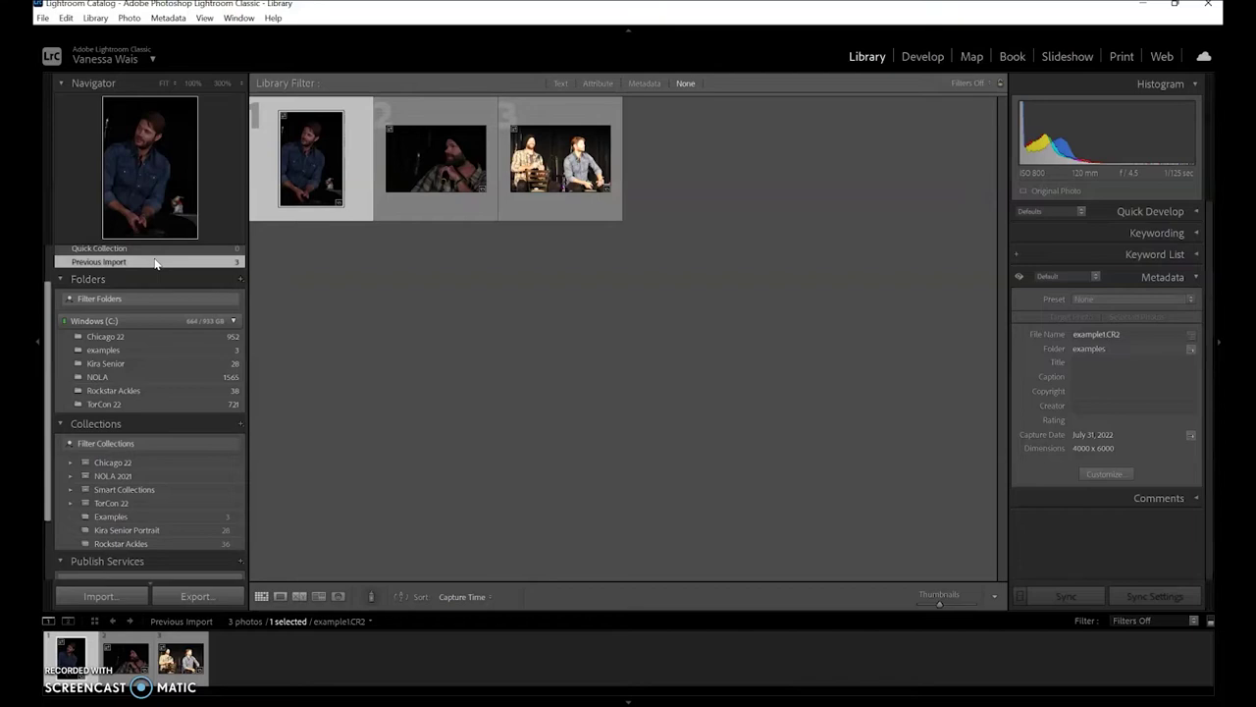
Filter the imported photos by a five-star rating and turn the library filter off again.
left_click(437, 291)
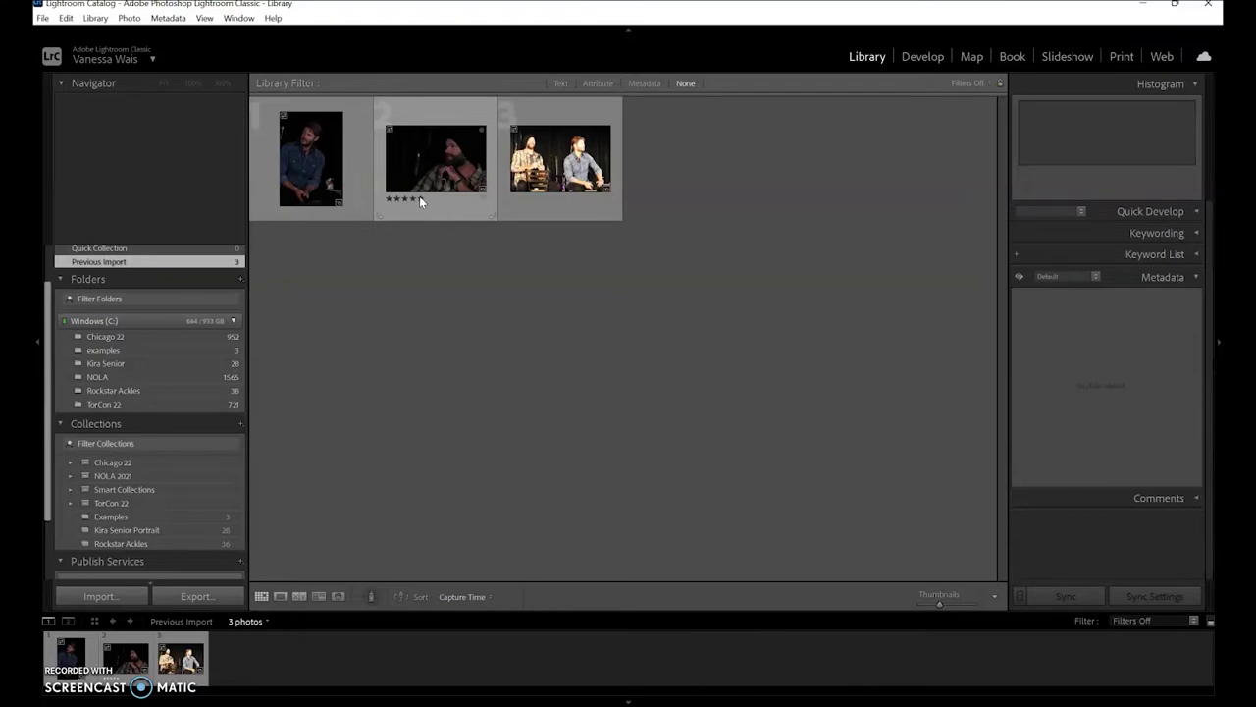
left_click(600, 84)
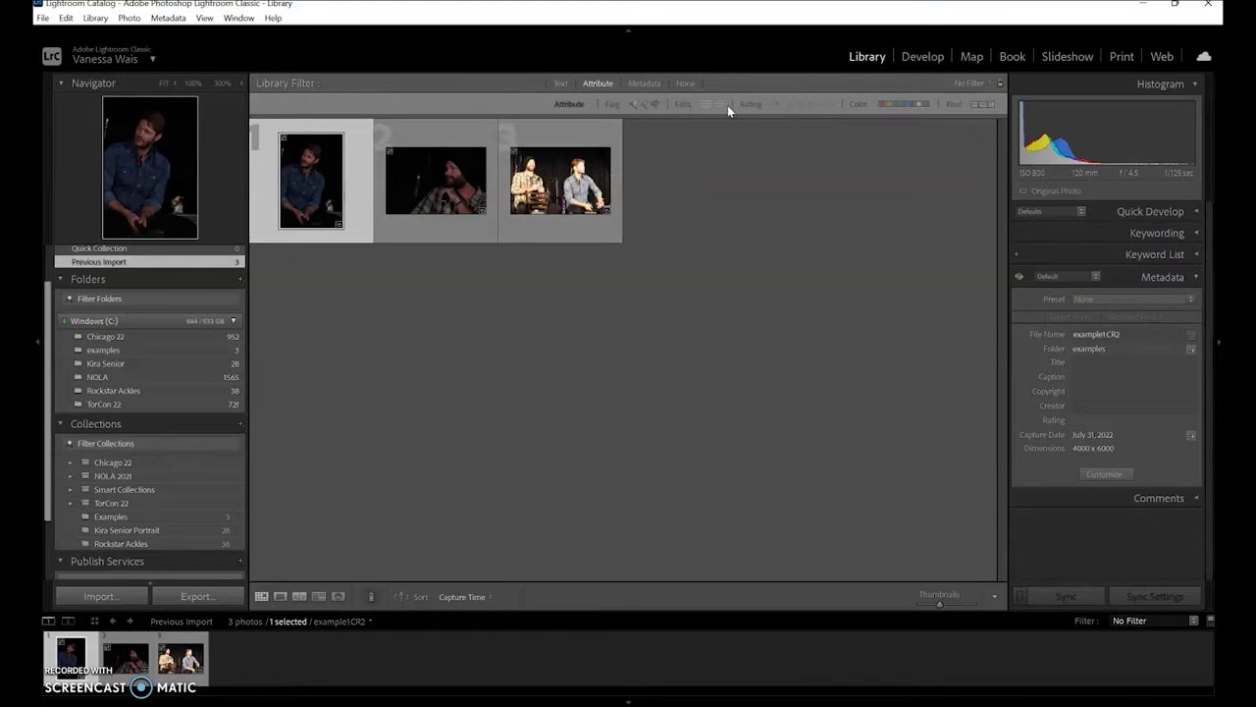
left_click(830, 104)
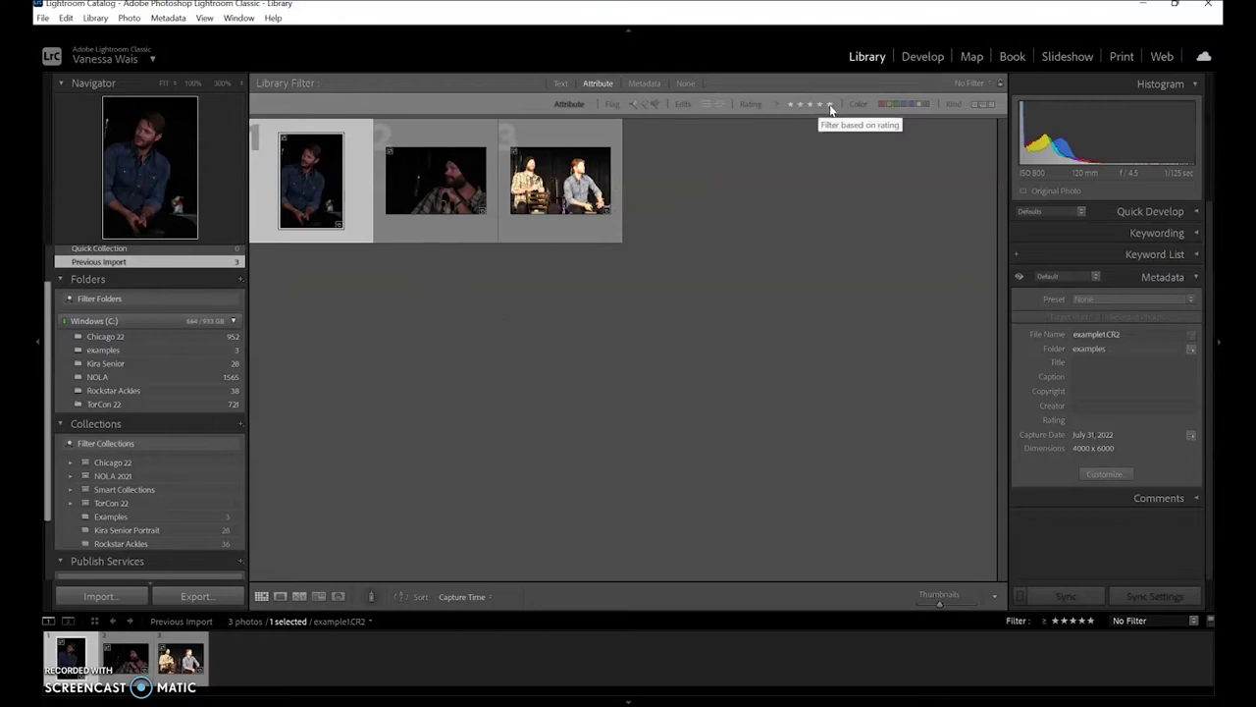
left_click(687, 83)
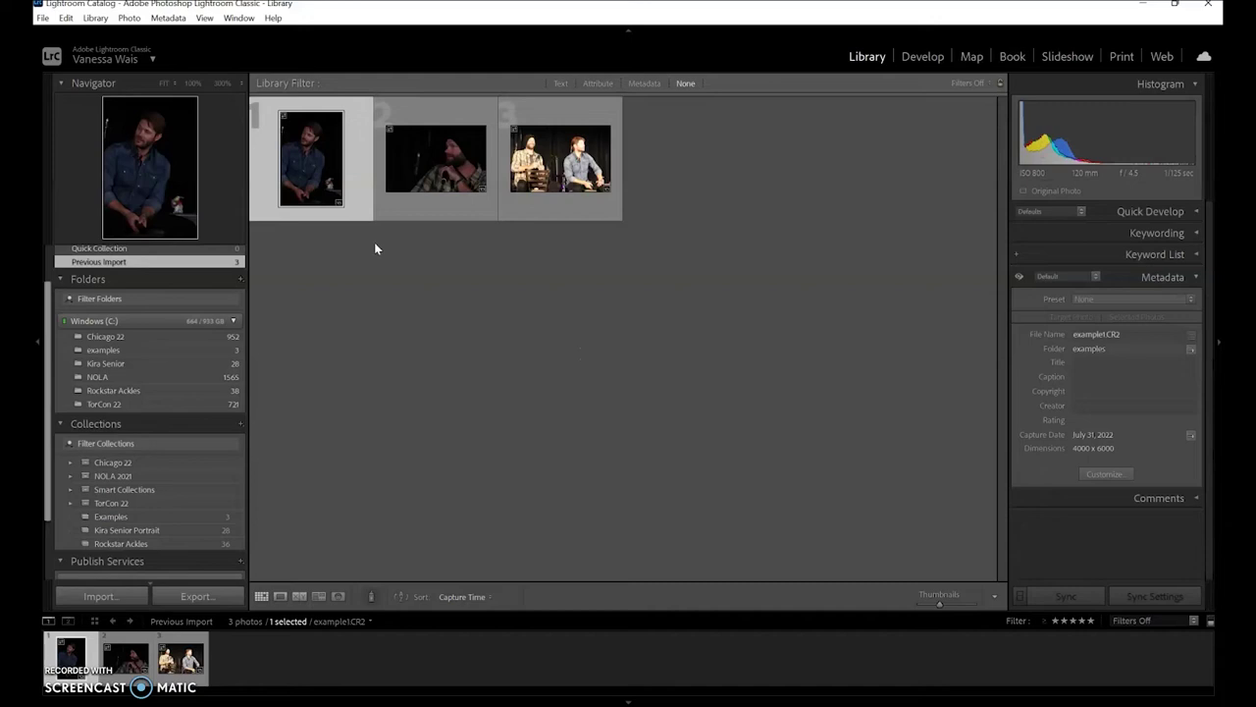
Browse the photos of the J2 collection in the TorCon 22 set one by one in Loupe view.
left_click(280, 597)
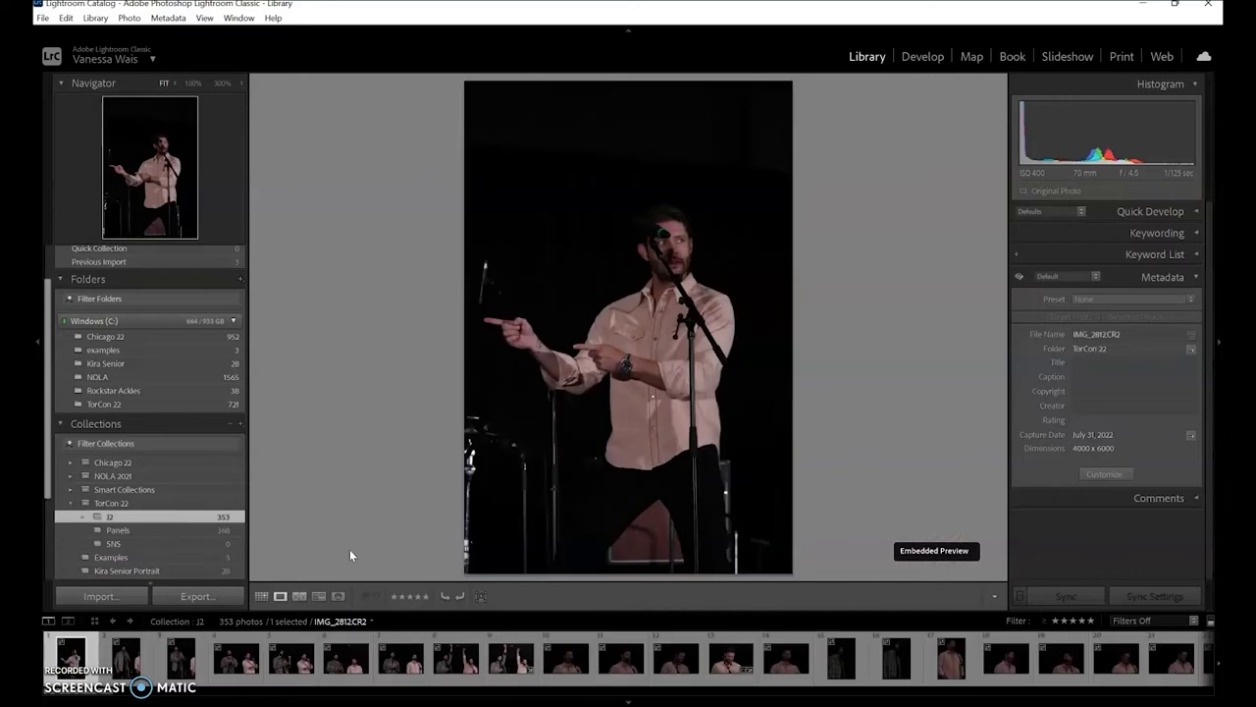
key("Right")
key("Left")
key("Right")
key("Right")
key("Right")
key("Right")
key("Right")
key("Right")
key("Right")
key("Right")
key("Right")
key("Right")
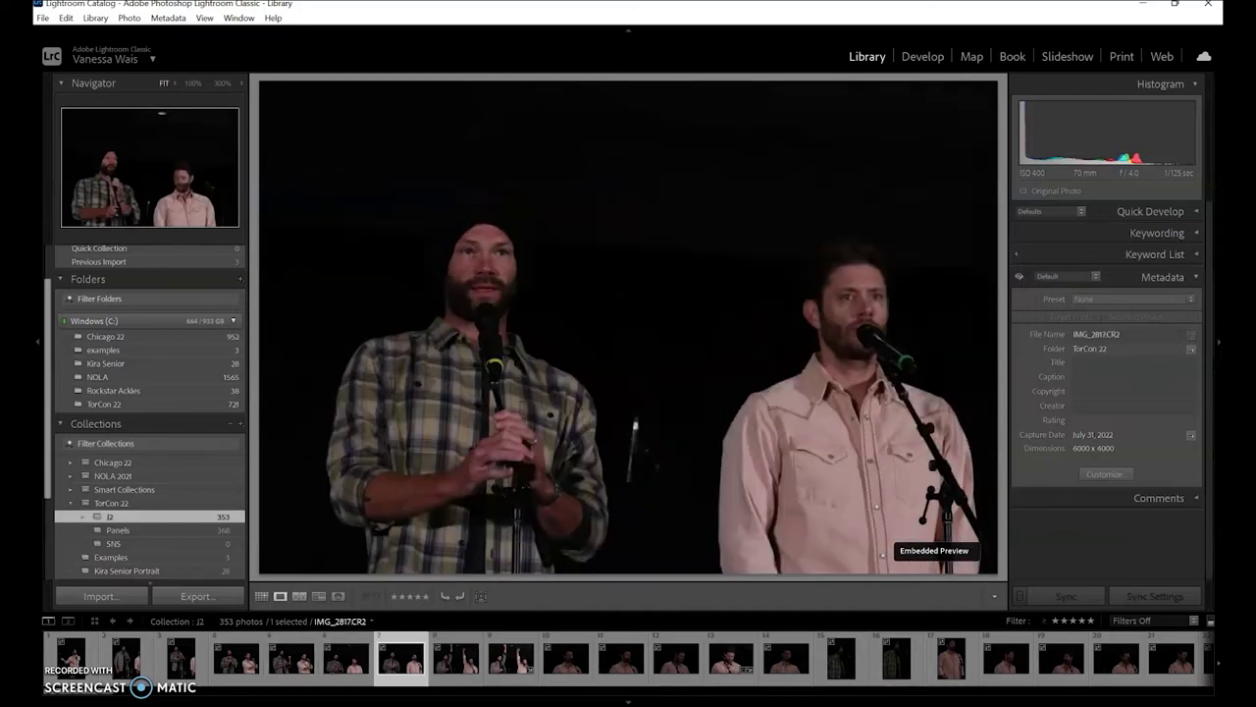
key("Right")
key("Right")
key("Right")
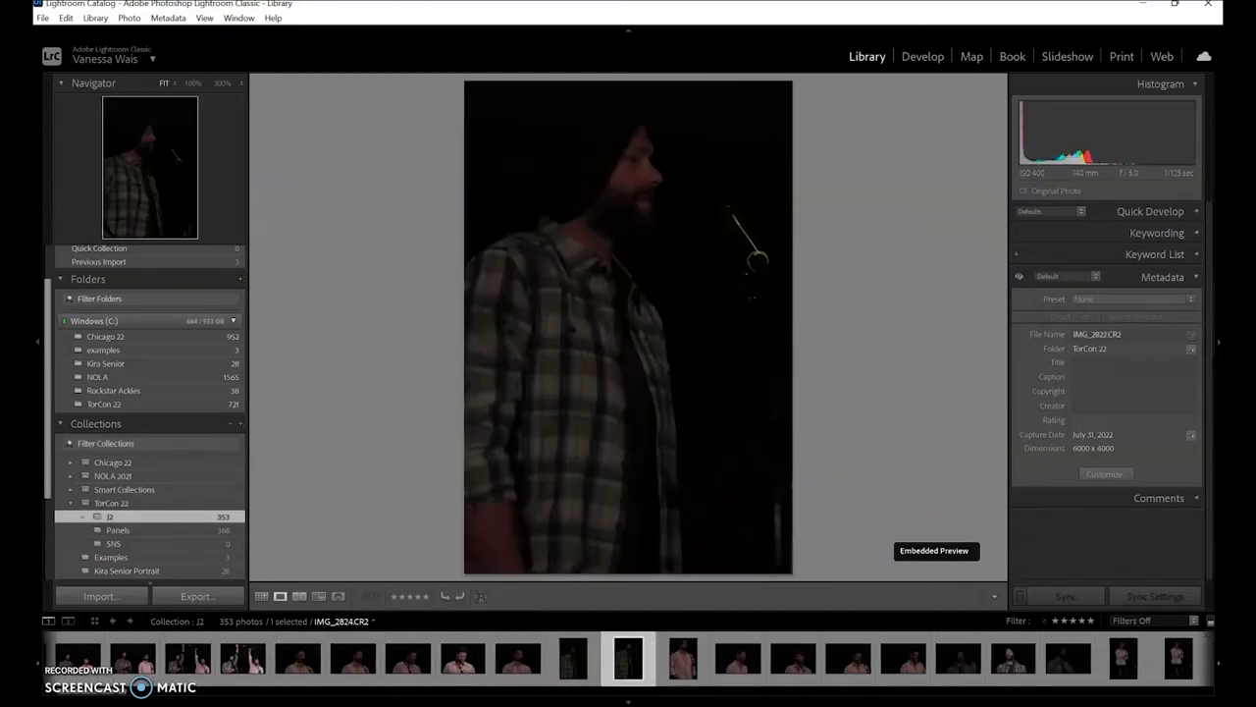
Open the first photo of the Examples collection for developing and set its profile to Adobe Portrait.
left_click(70, 502)
left_click(111, 517)
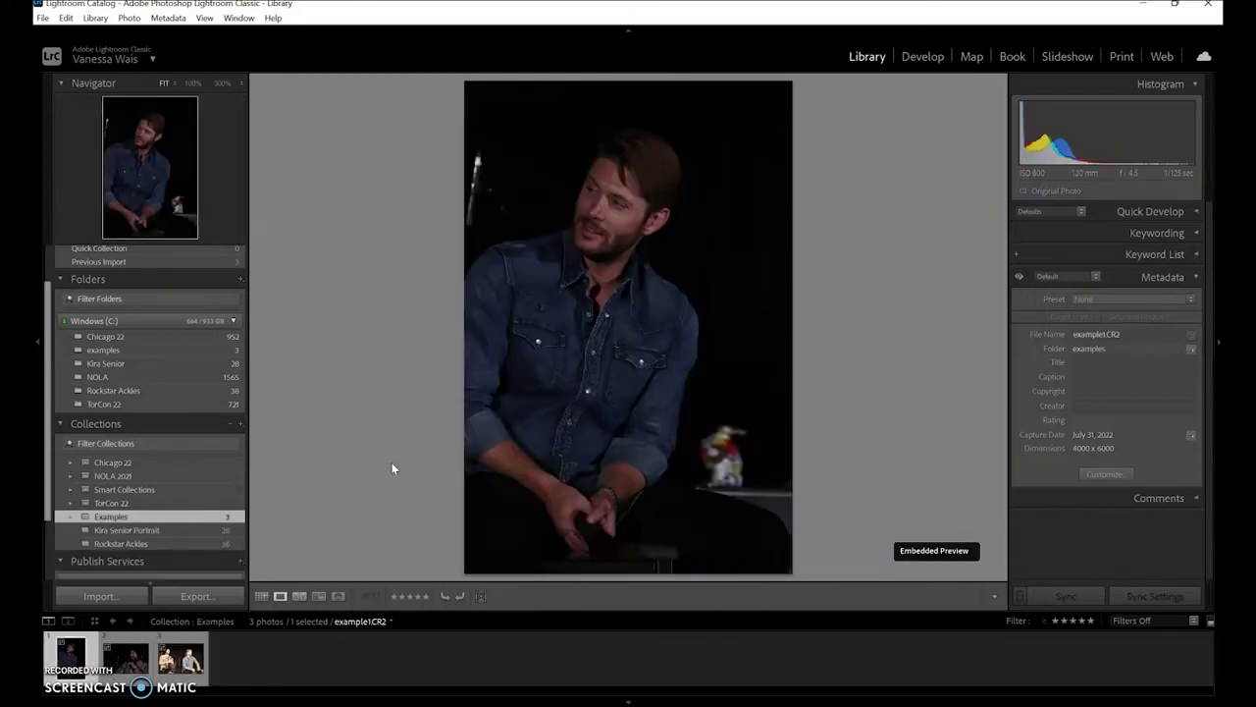
left_click(923, 57)
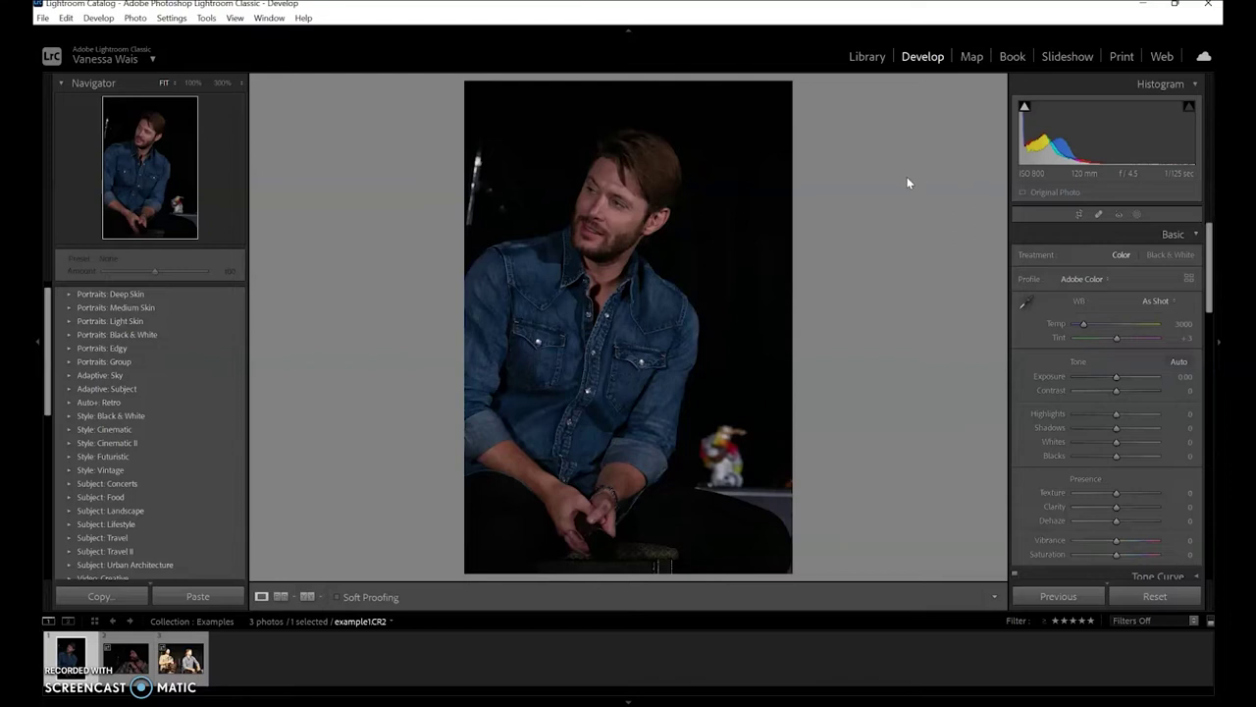
left_click(1103, 277)
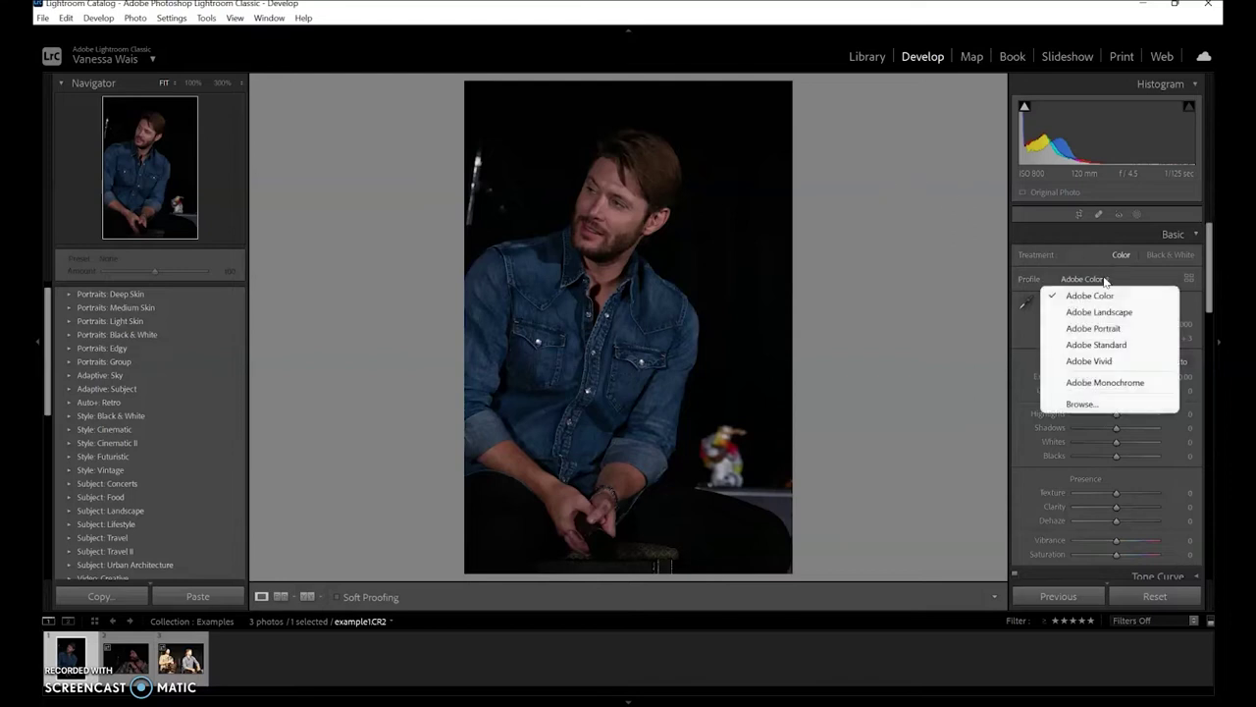
left_click(1099, 328)
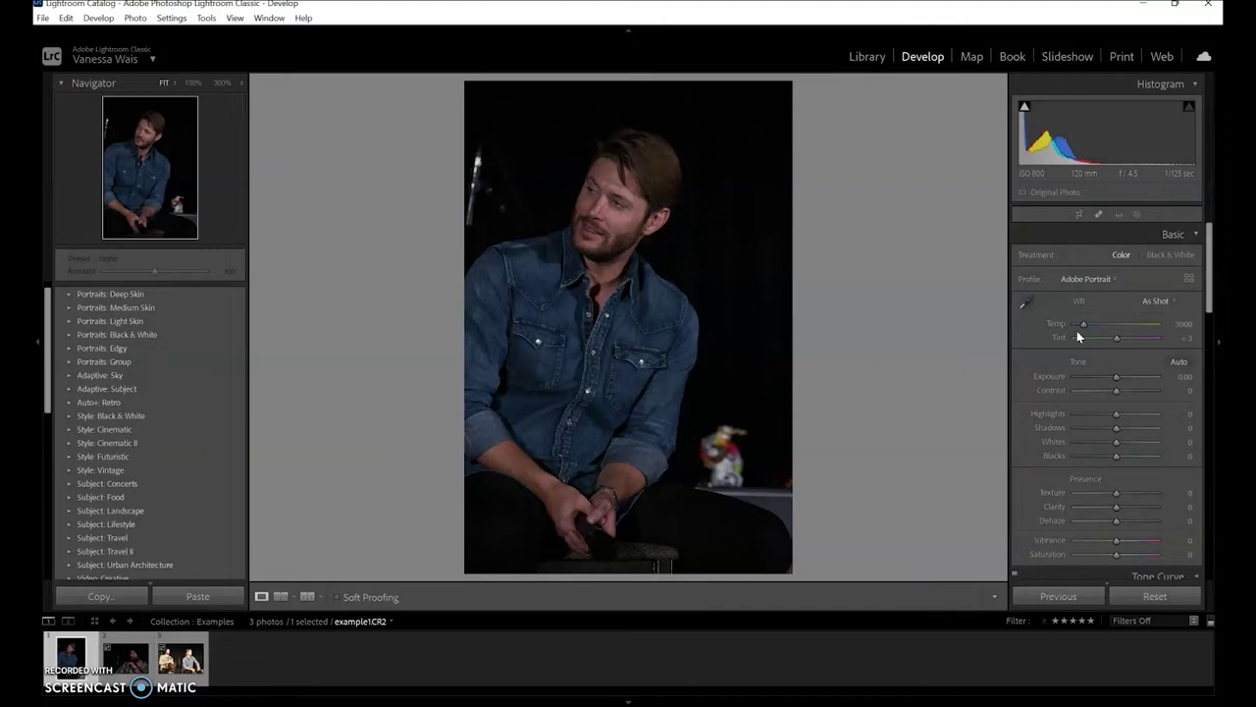
Set the photo's Exposure to +1.23, Highlights to +7, Whites to +13, Clarity to +7 and Dehaze to +5.
left_click_drag(1103, 382, 1119, 376)
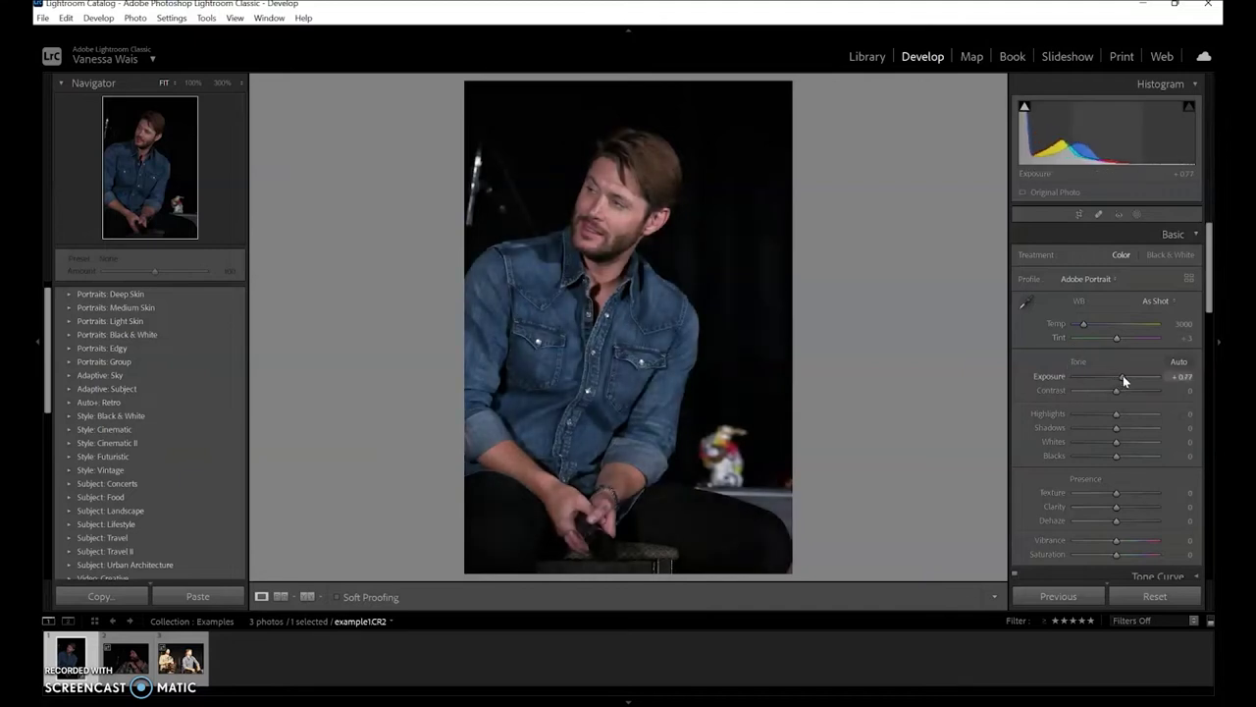
left_click_drag(1123, 375, 1127, 380)
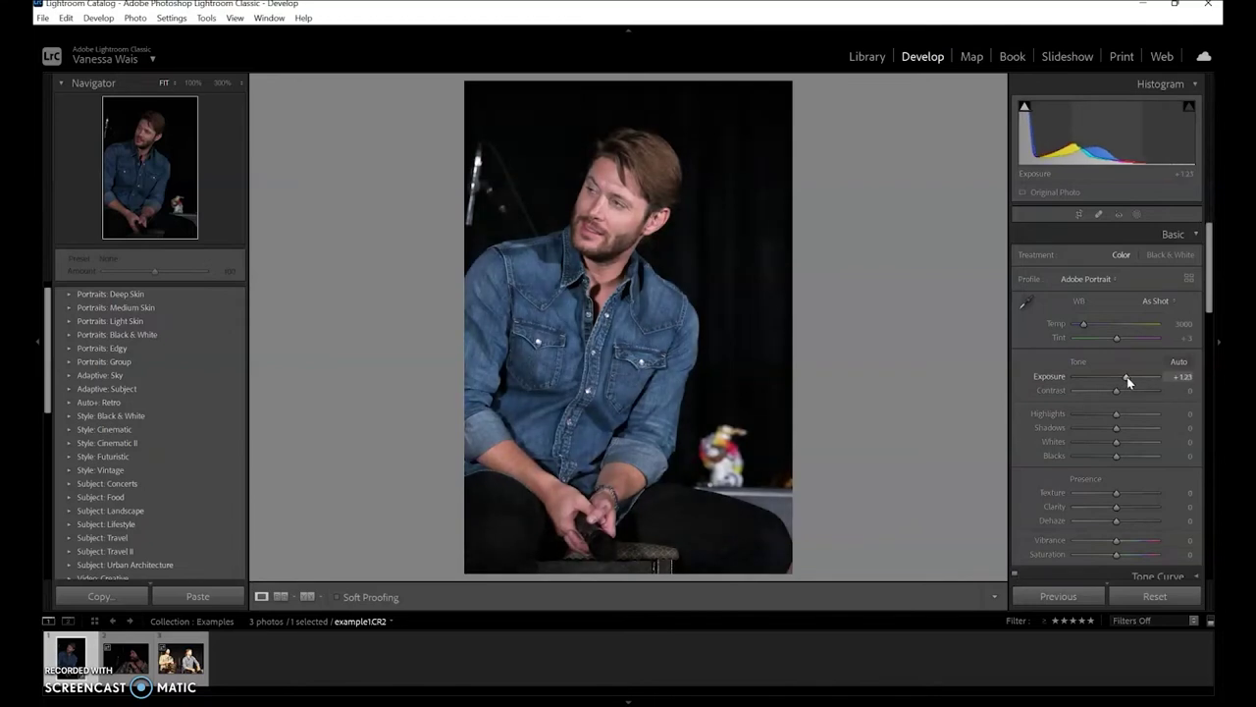
left_click_drag(1116, 413, 1119, 414)
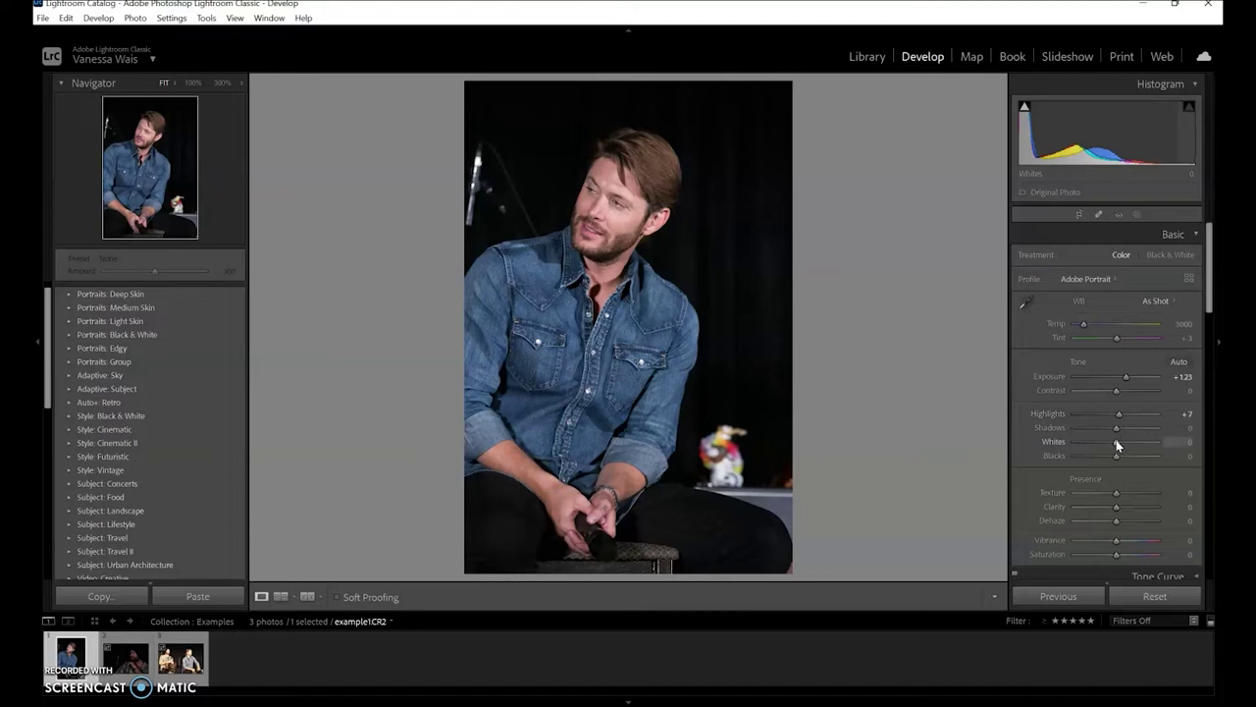
left_click_drag(1120, 440, 1122, 442)
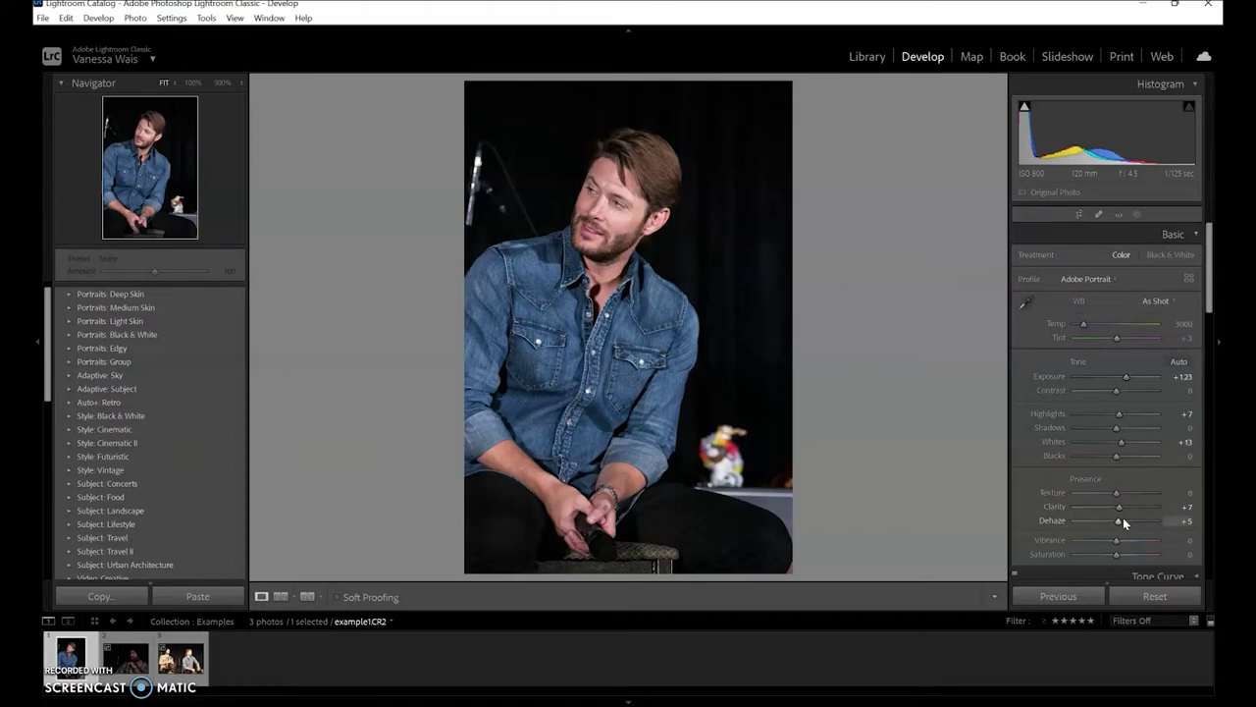
Set the photo's sharpening amount to 0 and enable lens profile corrections.
left_click_drag(1216, 309, 1214, 454)
left_click_drag(1100, 389, 1027, 385)
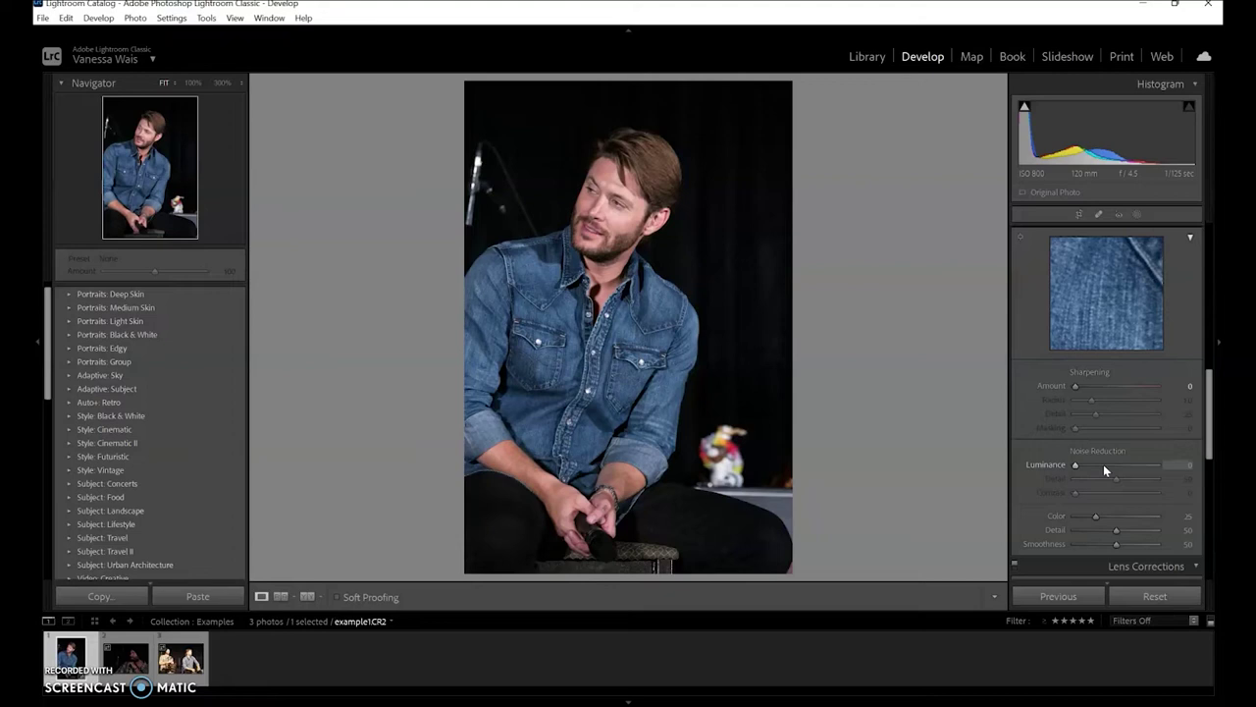
left_click_drag(1210, 436, 1209, 499)
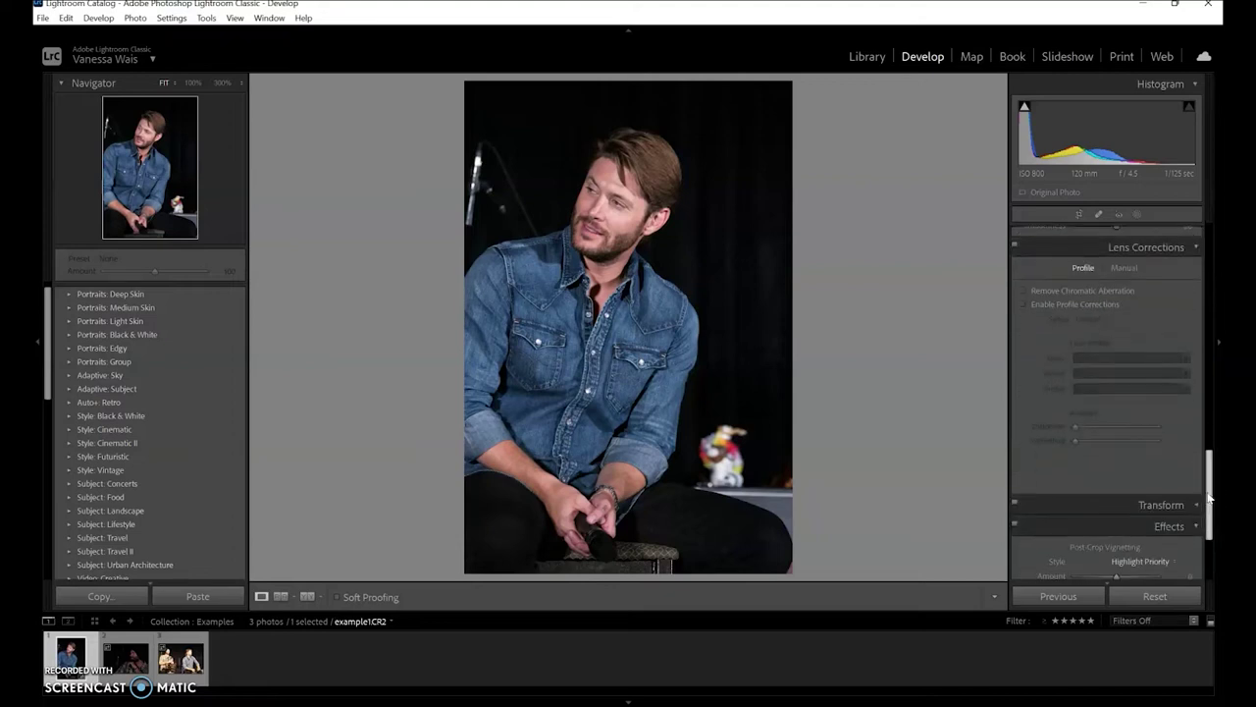
left_click(1024, 305)
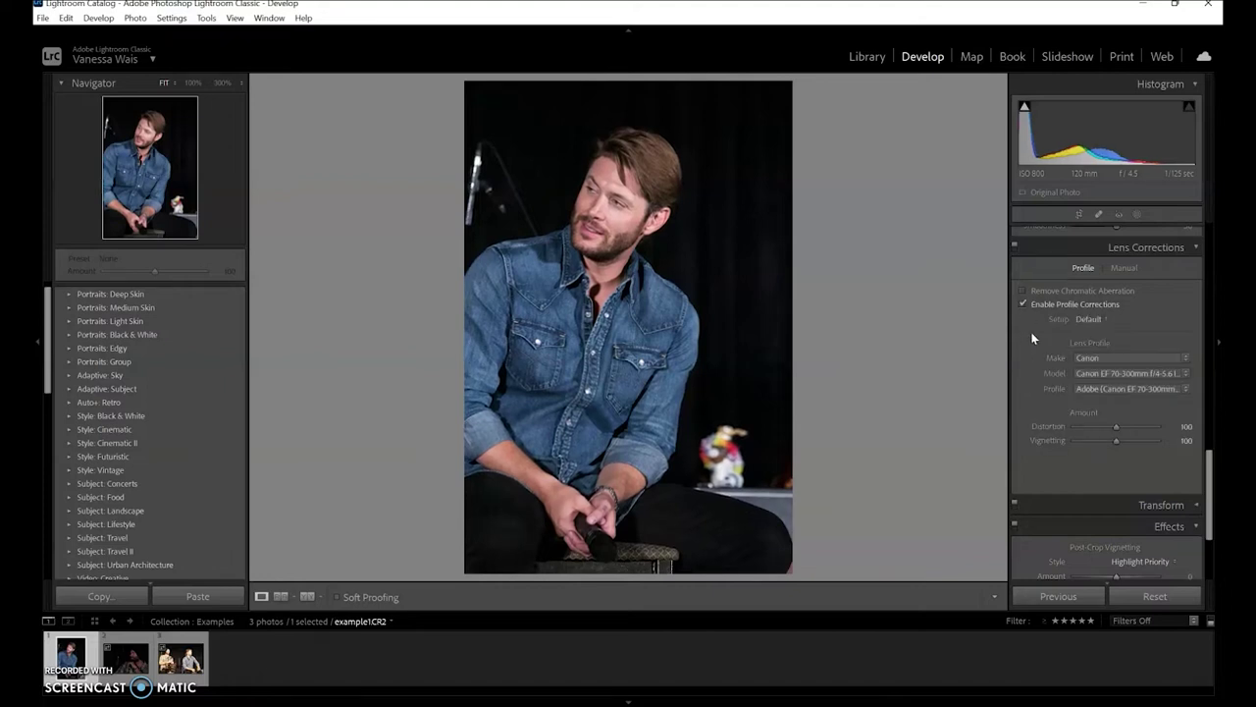
Set the post-crop vignetting amount to -31 and return to the Library module.
left_click_drag(1209, 461, 1215, 504)
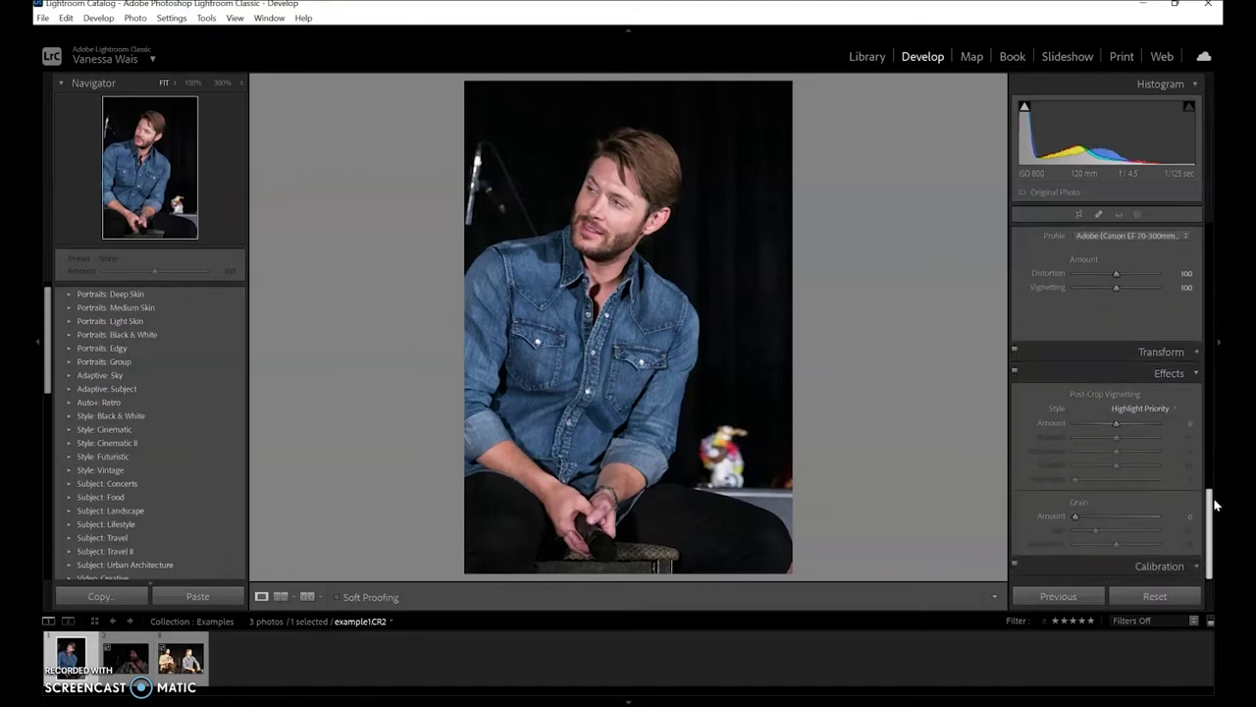
left_click_drag(1116, 422, 1104, 423)
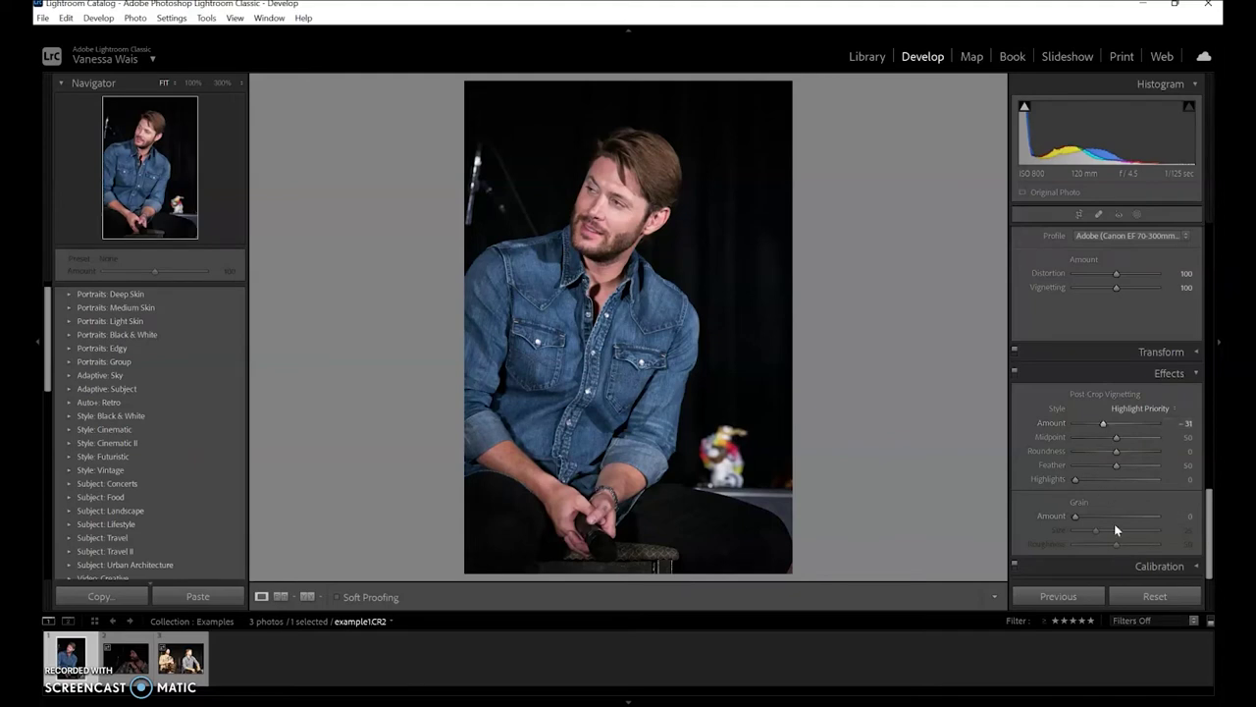
left_click_drag(1210, 557, 1210, 296)
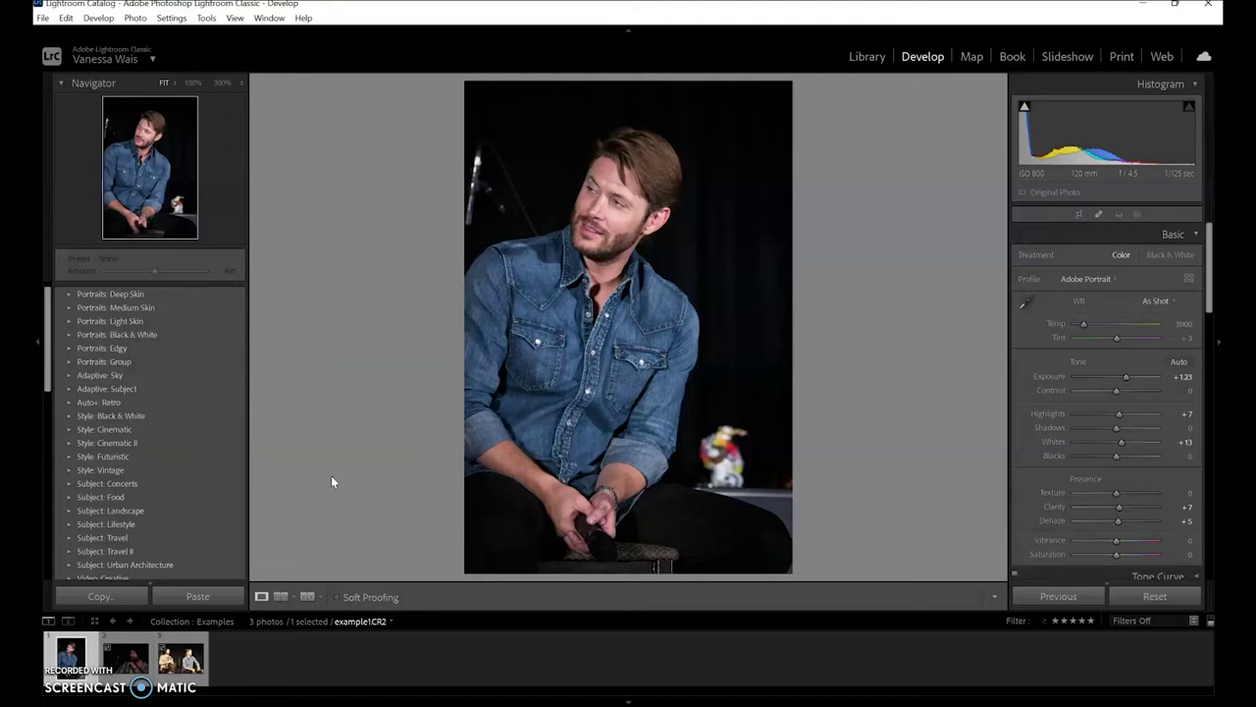
left_click(867, 59)
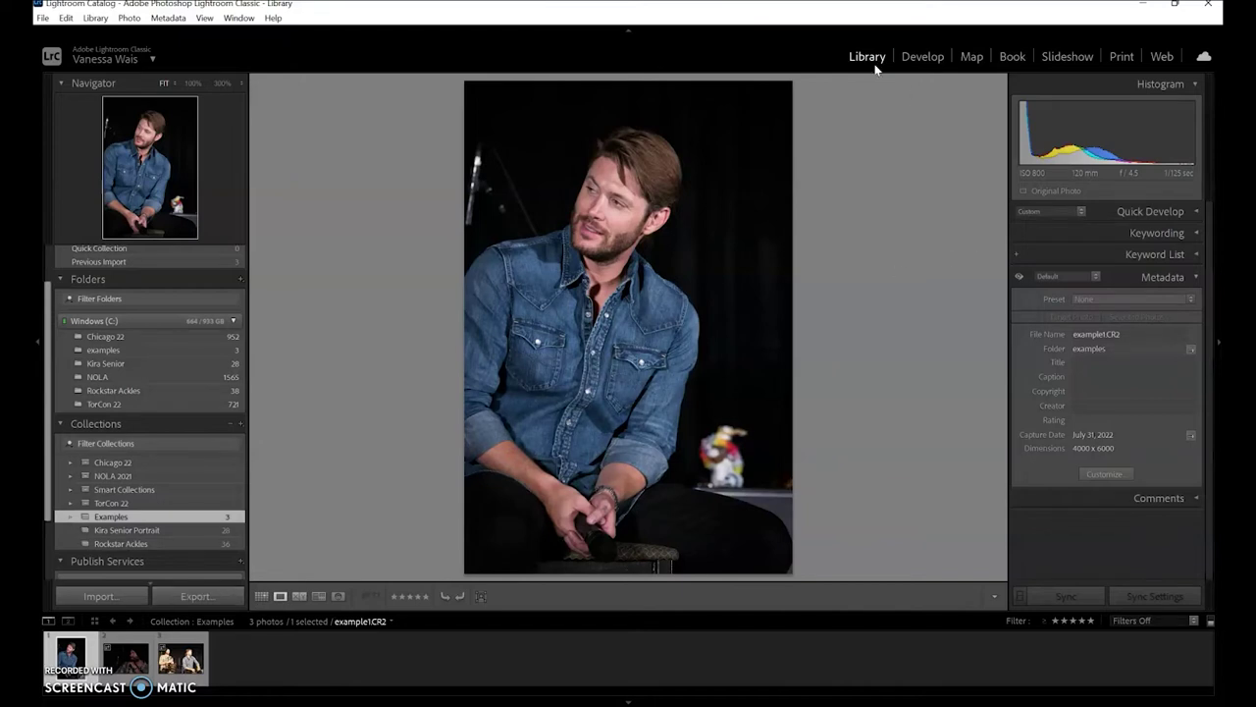
Export the edited photo to the USE subfolder with the WaisChoice right watermark and open the exported example1 file.
left_click(197, 595)
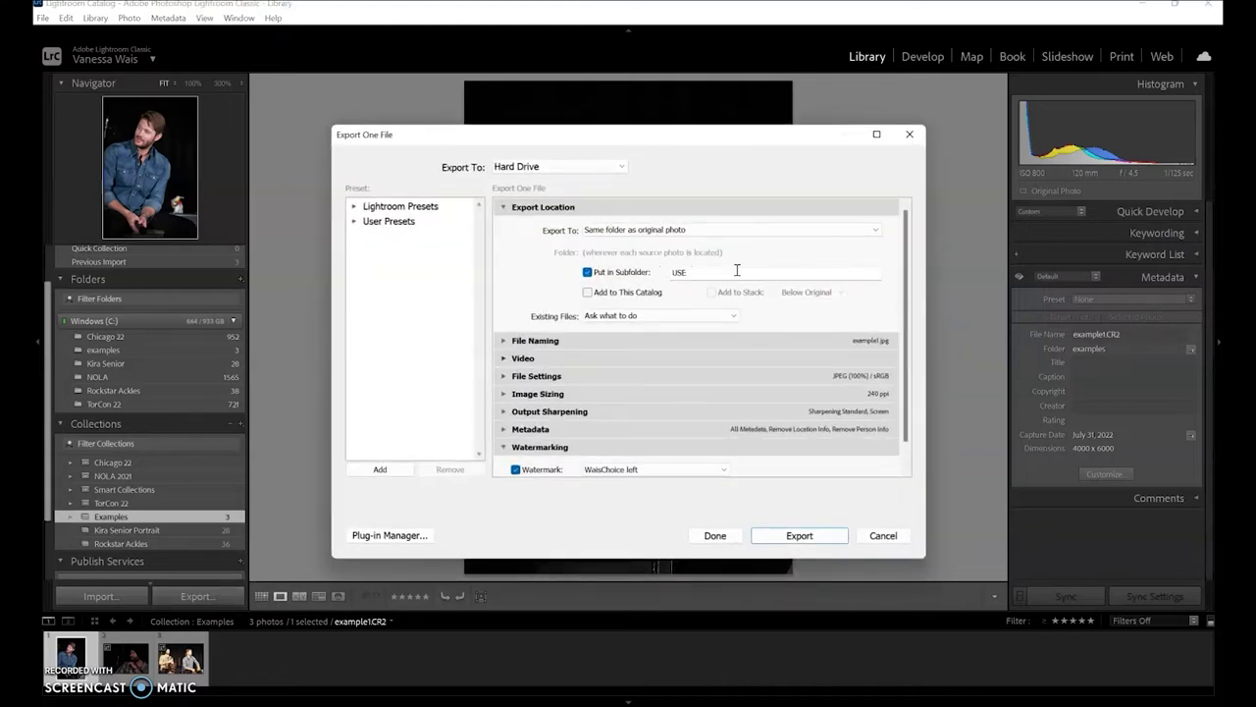
scroll(907, 275, "down", 1)
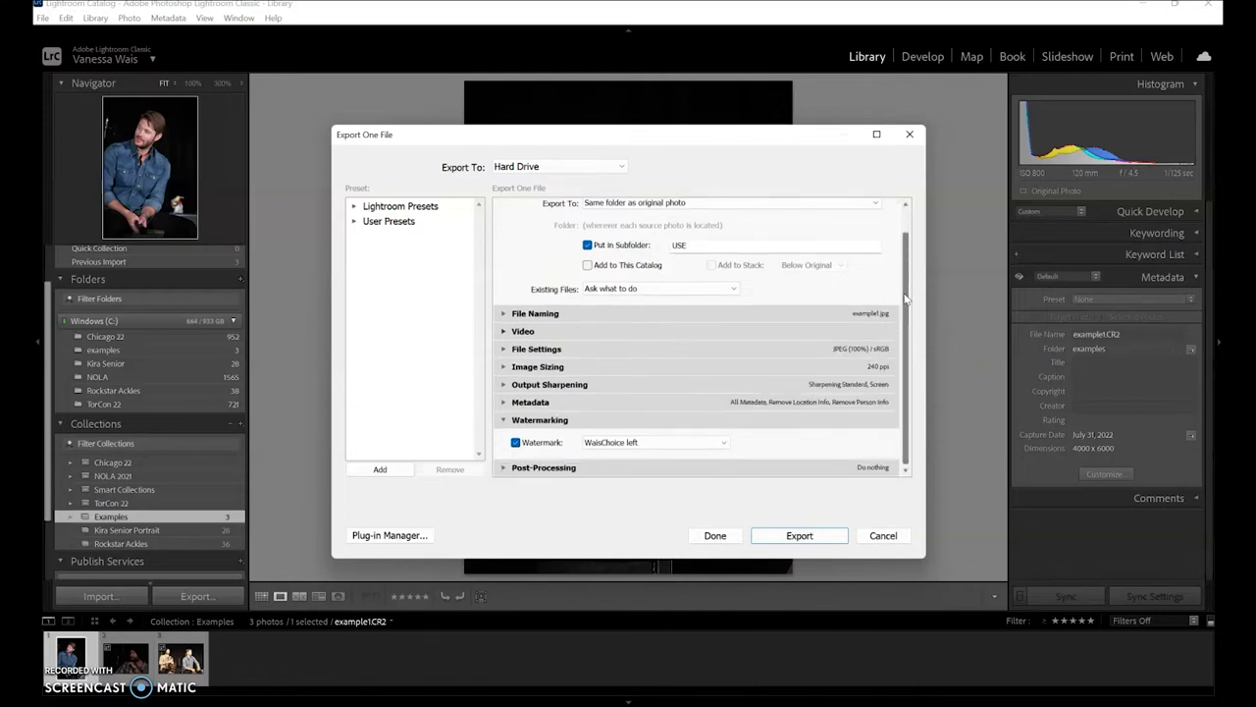
left_click(725, 444)
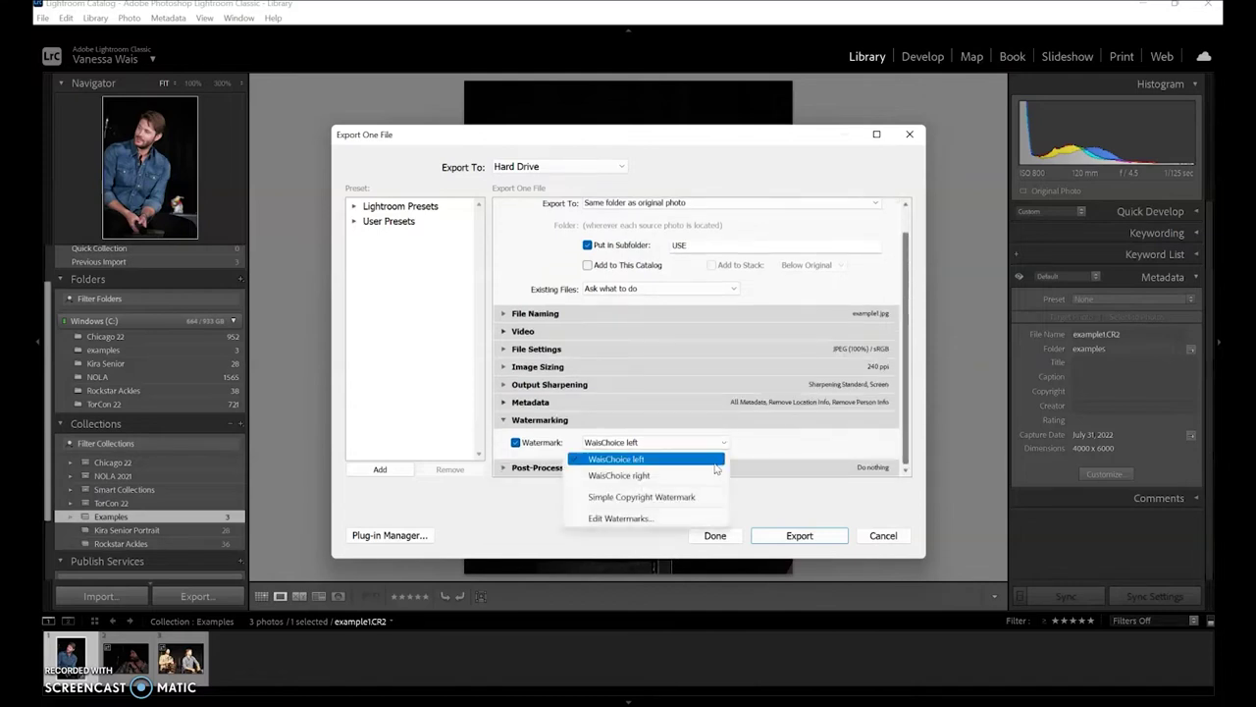
left_click(713, 475)
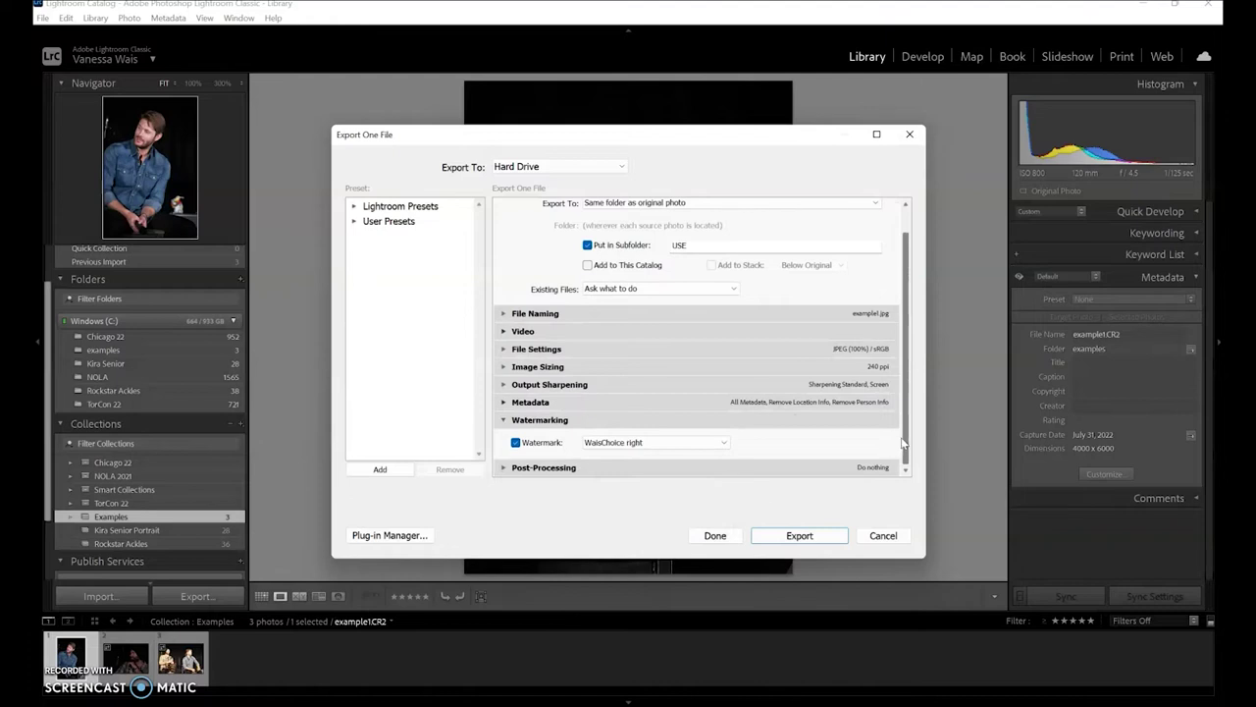
left_click(820, 536)
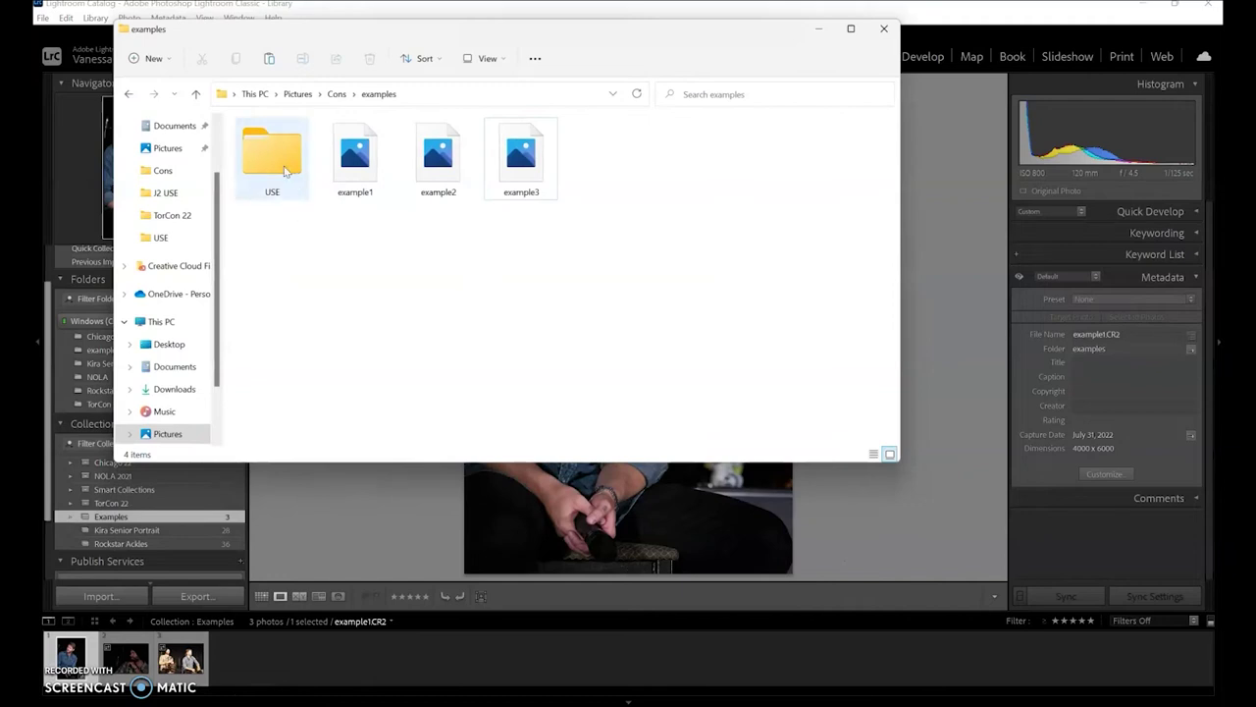
double_click(285, 171)
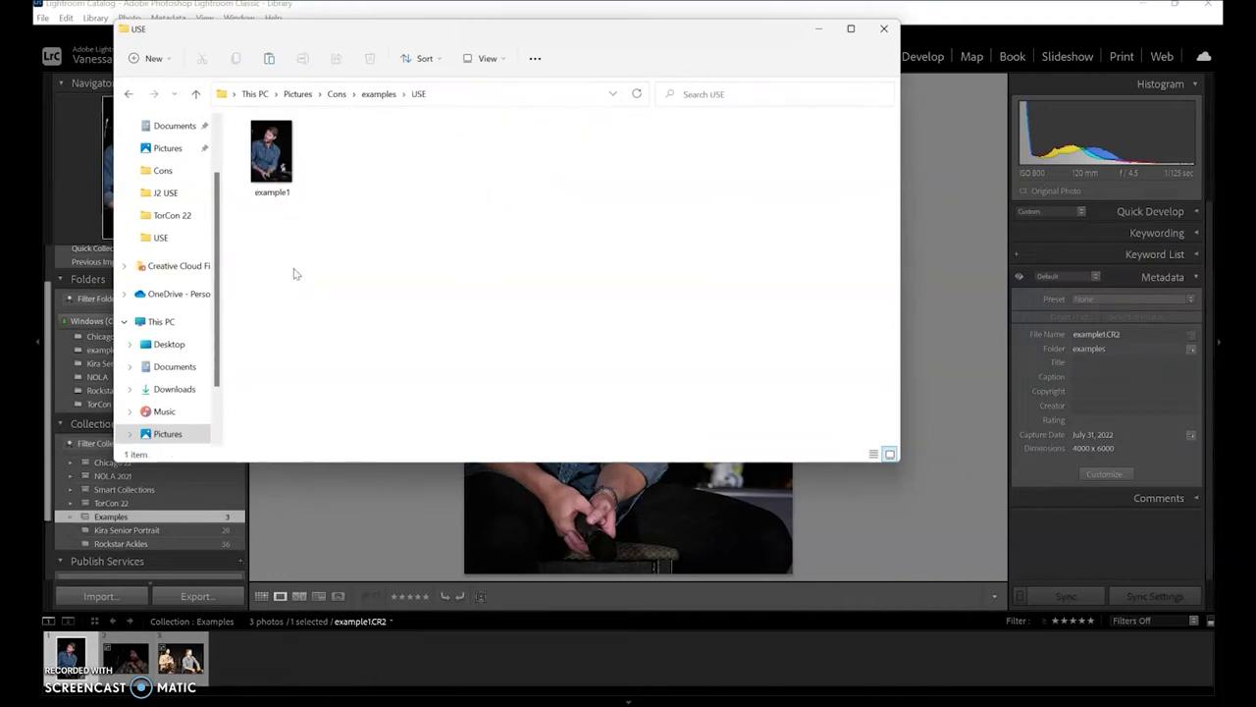
double_click(279, 174)
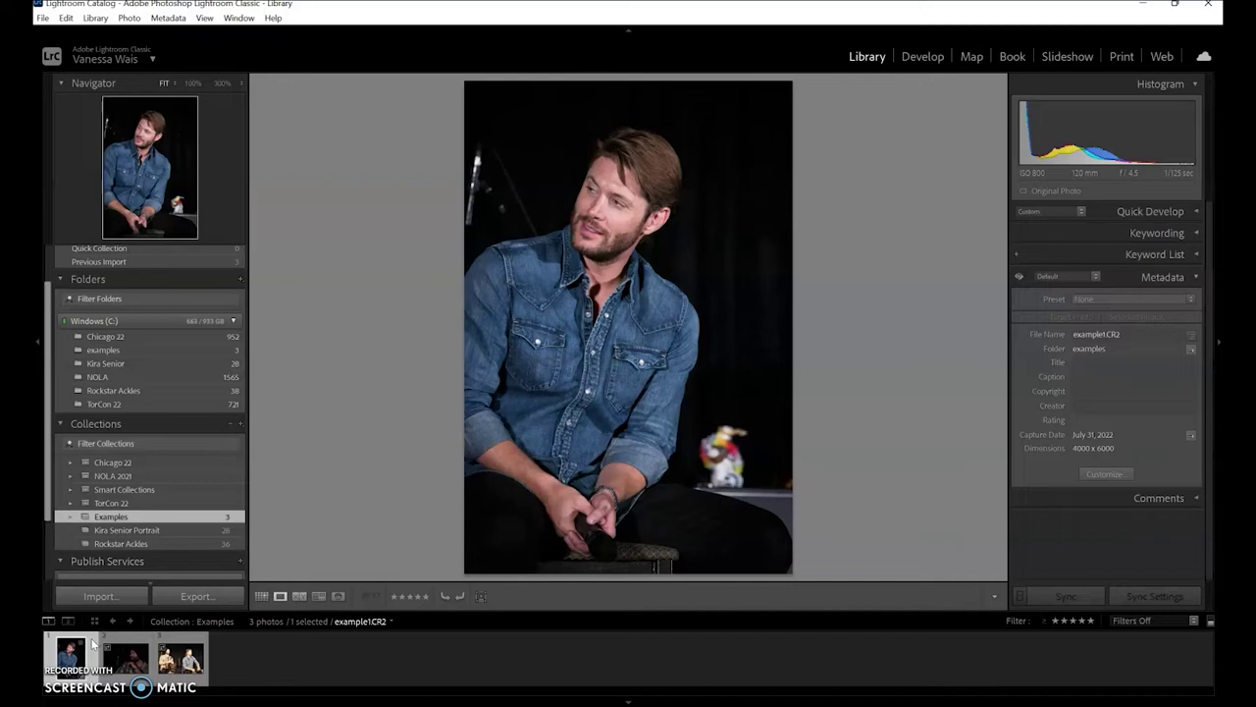
Create a virtual copy of the first photo and open the copy for developing.
right_click(93, 645)
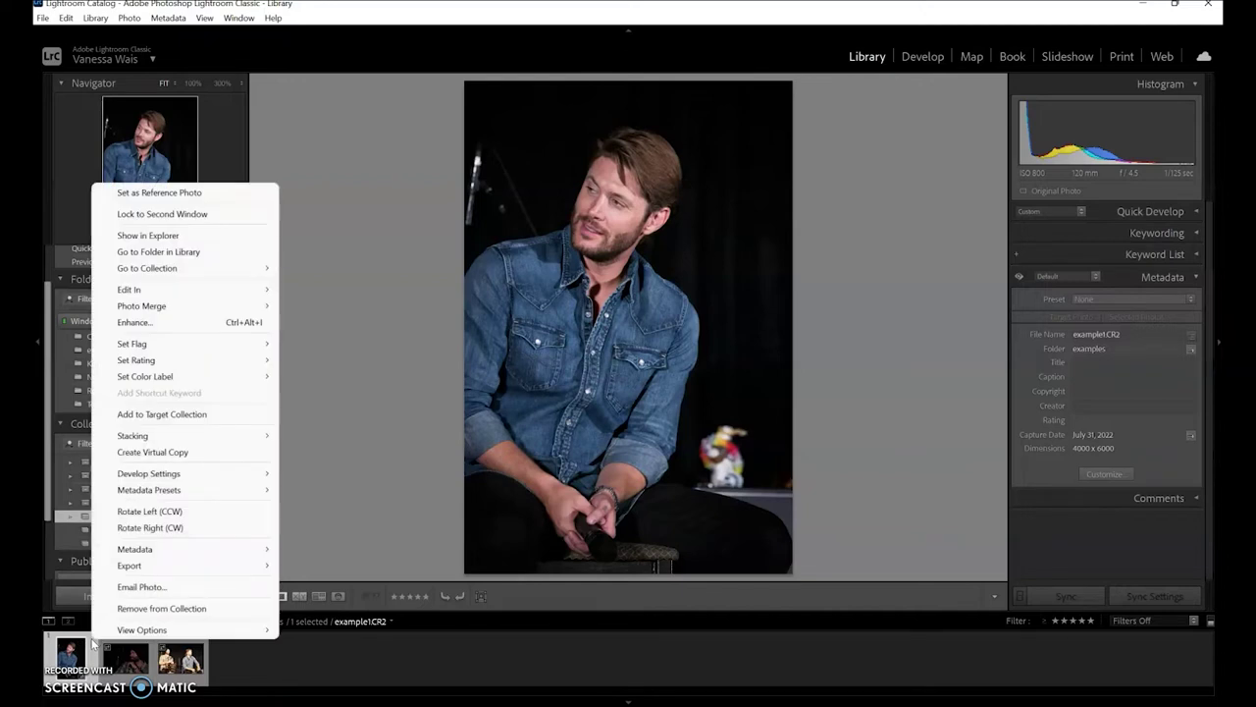
left_click(161, 455)
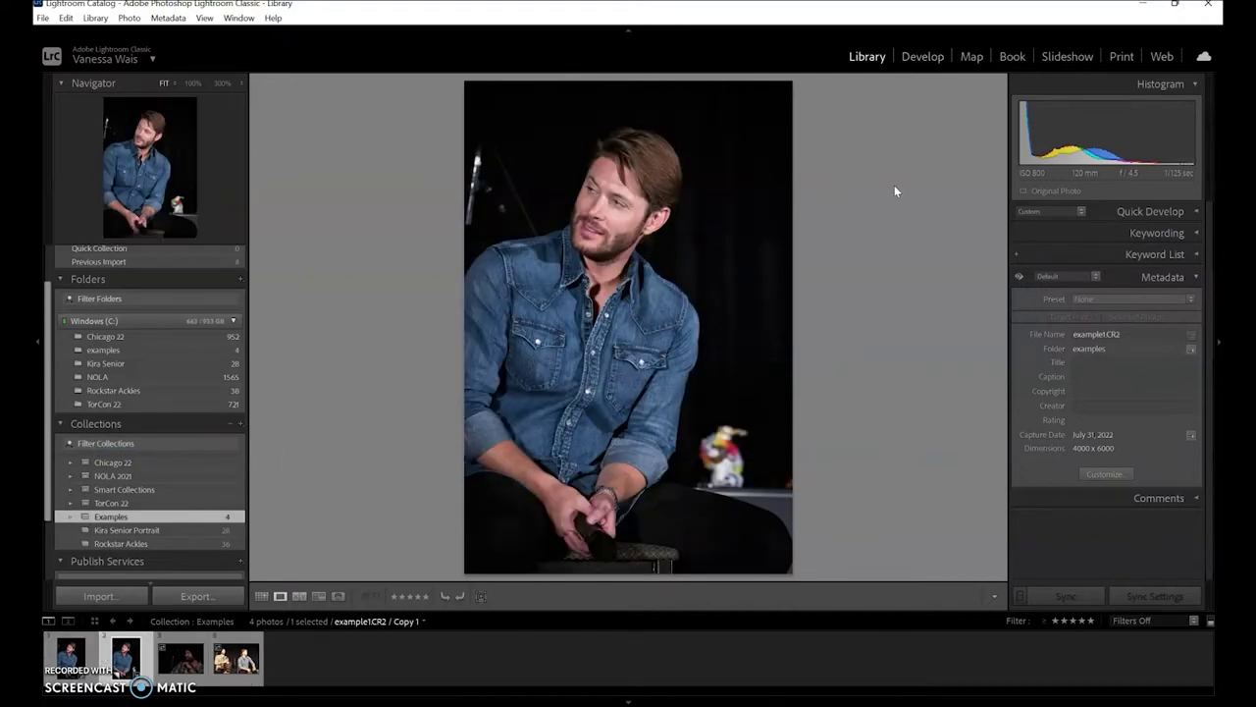
left_click(911, 56)
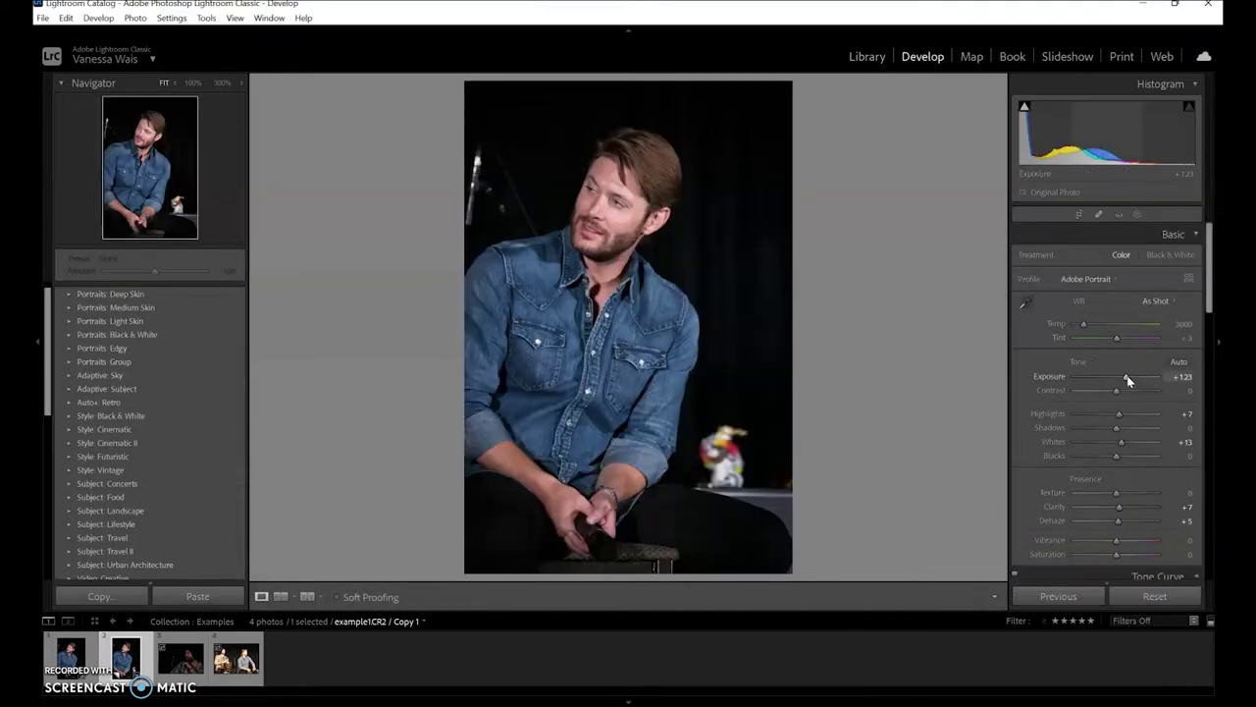
Reset the virtual copy's Exposure, Highlights, Whites, Clarity and Dehaze to their default of 0.
double_click(1126, 375)
double_click(1120, 413)
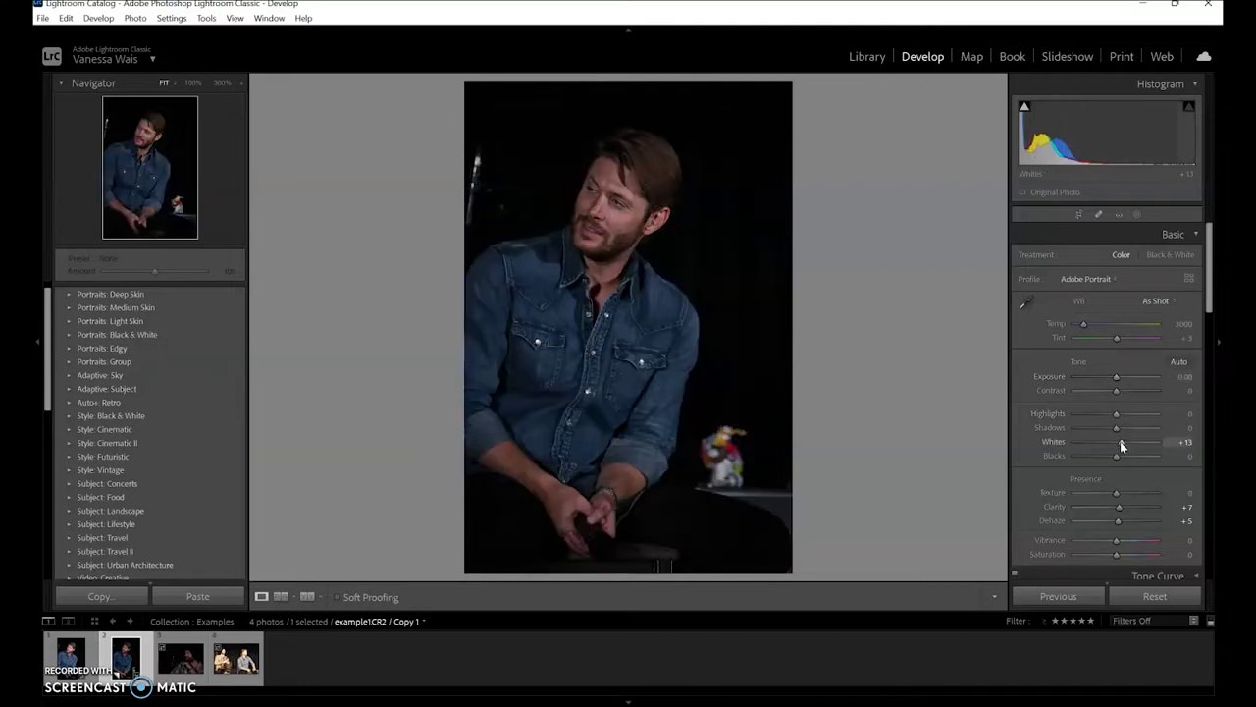
double_click(1120, 441)
double_click(1119, 508)
double_click(1119, 520)
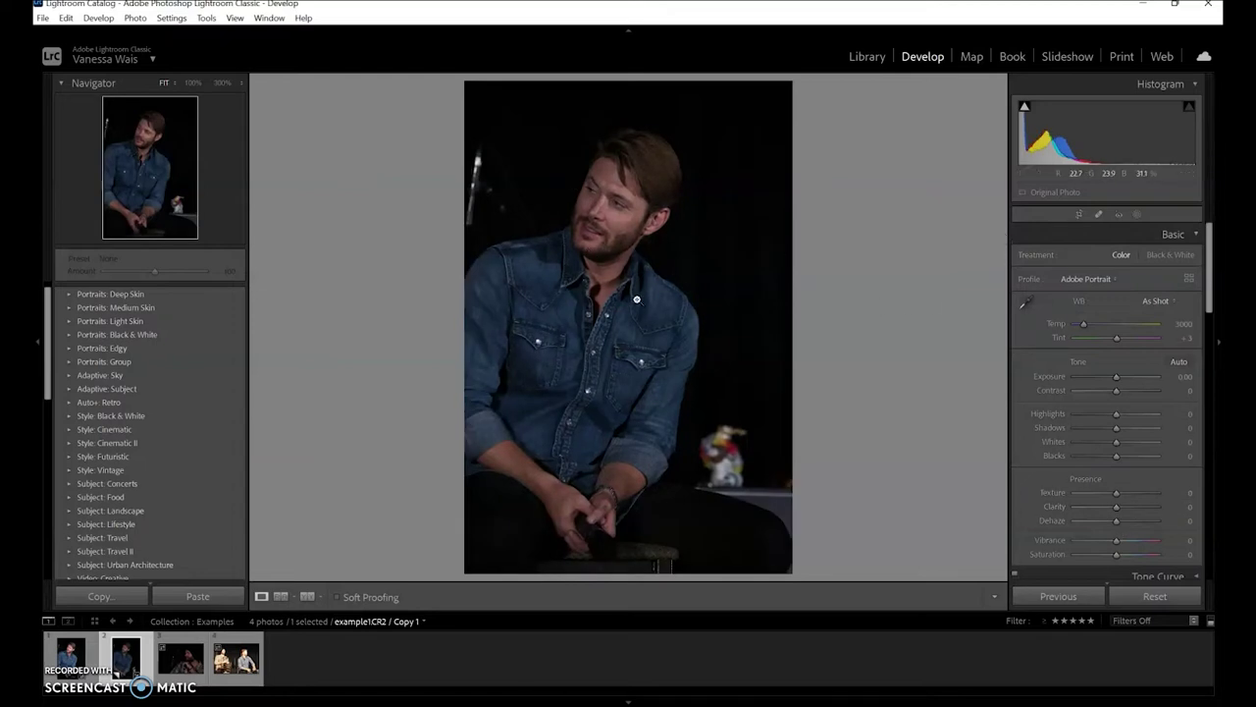
Start cropping the virtual copy and rotate the image to an angle of about -0.71.
left_click(1079, 214)
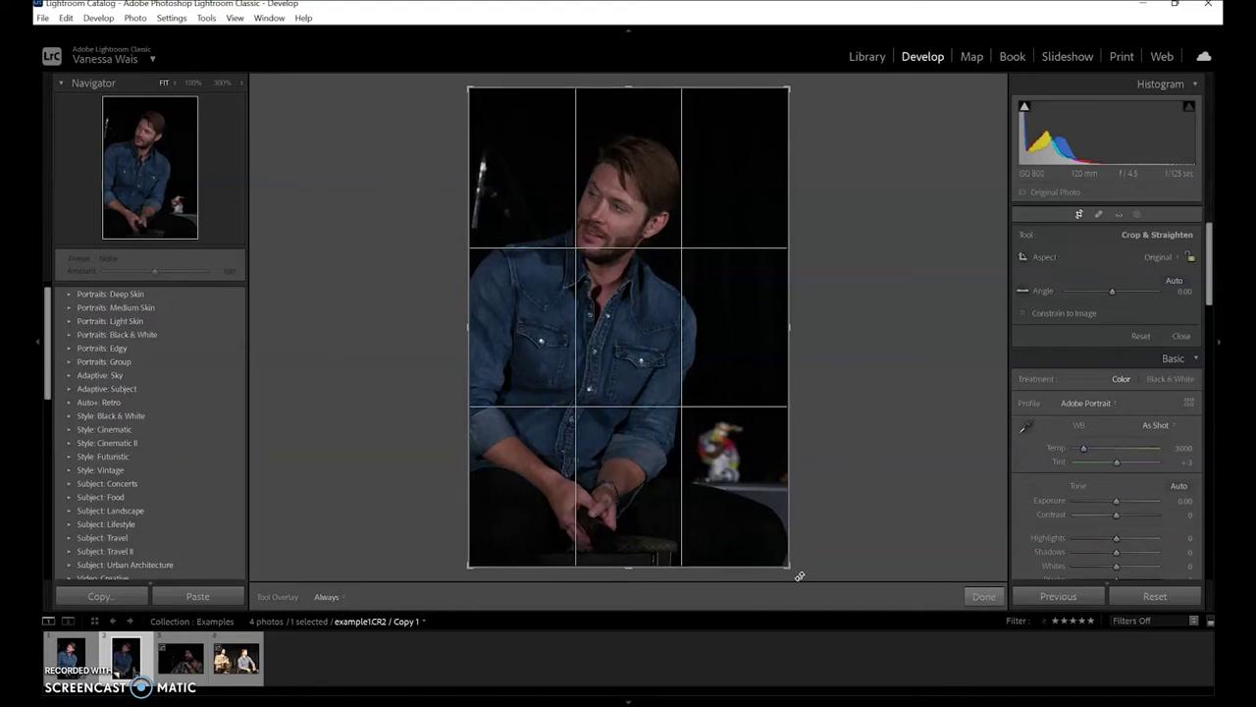
mouse_move(800, 575)
left_mouse_down()
mouse_move(818, 552)
mouse_move(774, 572)
mouse_move(793, 565)
left_mouse_up()
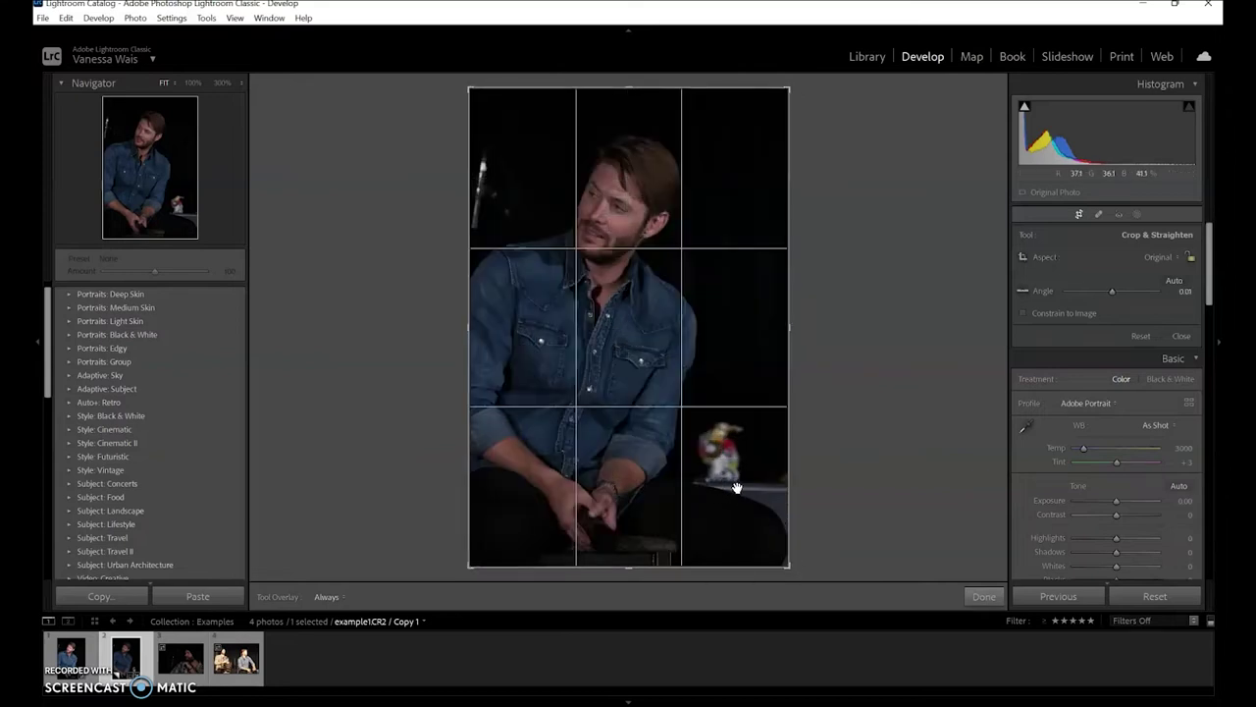
left_click_drag(796, 569, 802, 572)
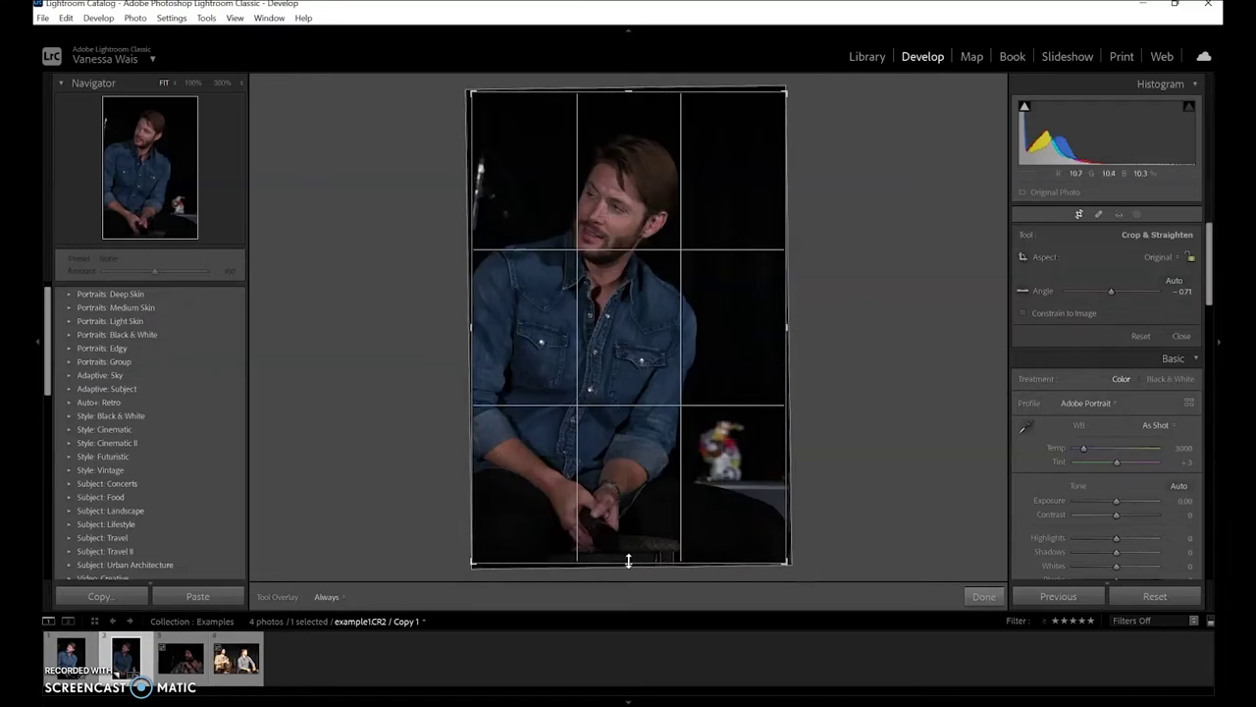
Crop the copy to a landscape head-and-shoulders frame with the face near the upper-left third lines, and apply the crop.
left_click_drag(624, 564, 630, 443)
left_click_drag(475, 331, 499, 339)
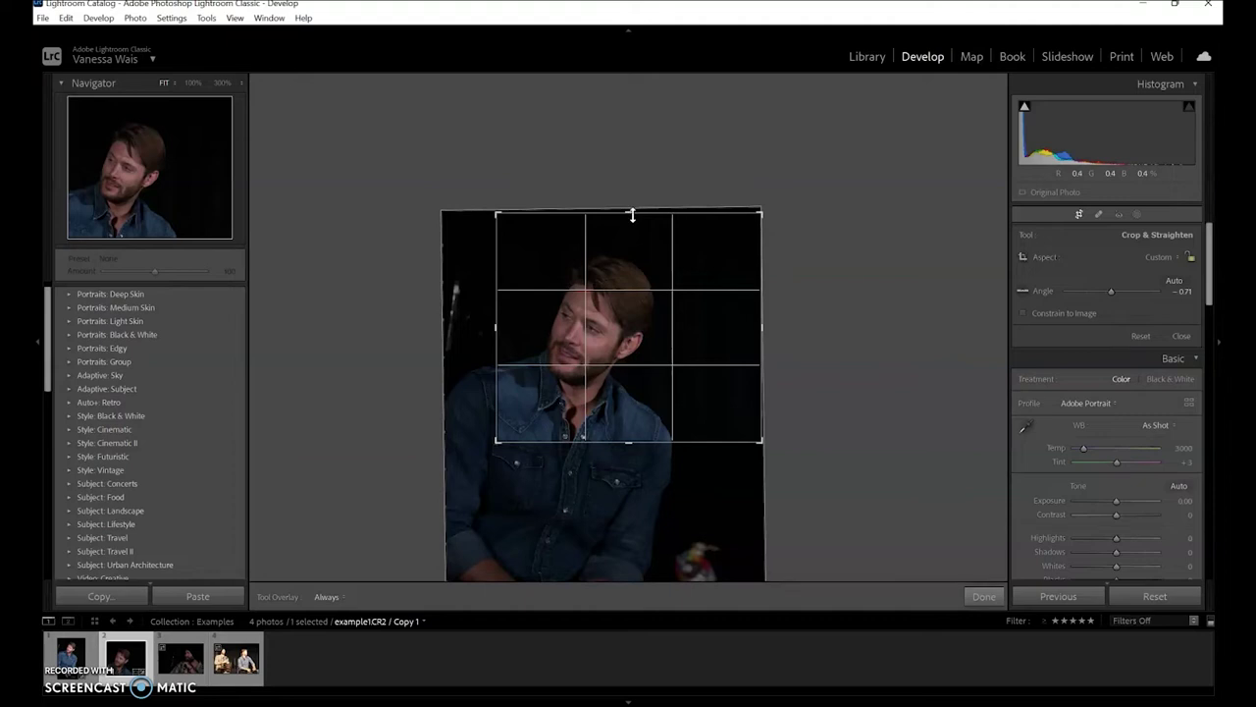
left_click_drag(631, 215, 628, 226)
left_click_drag(497, 320, 486, 325)
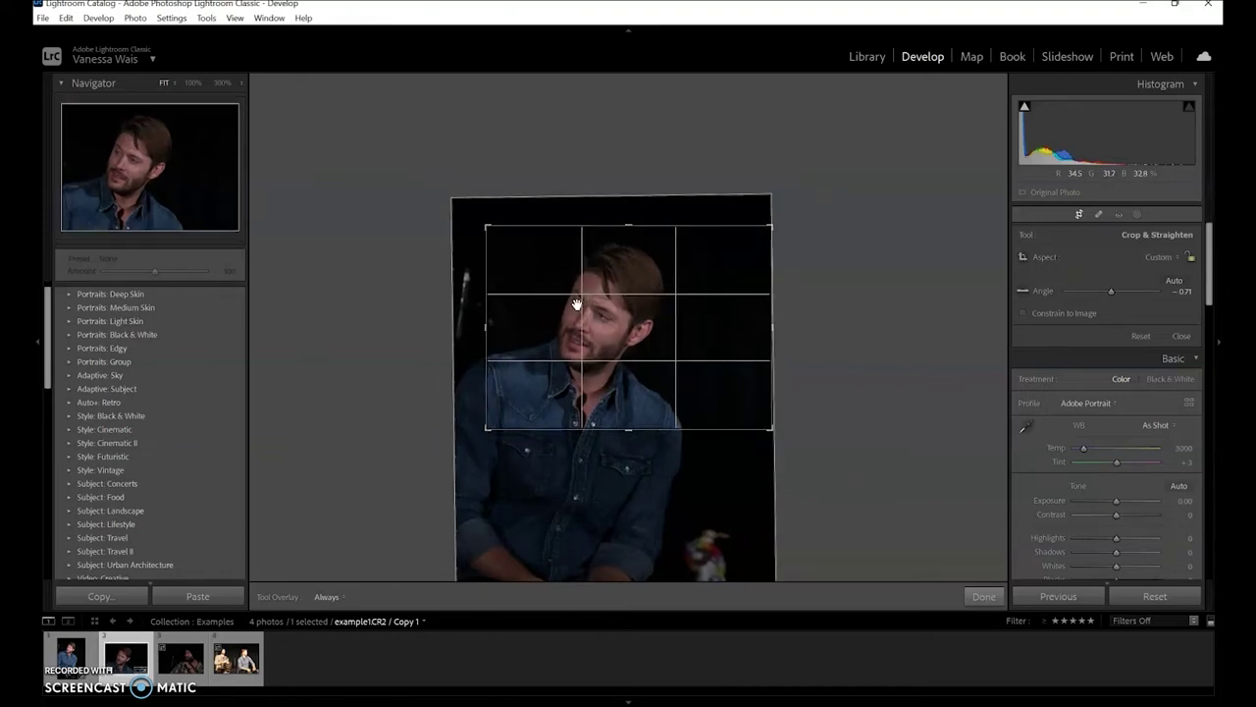
left_click_drag(620, 225, 620, 236)
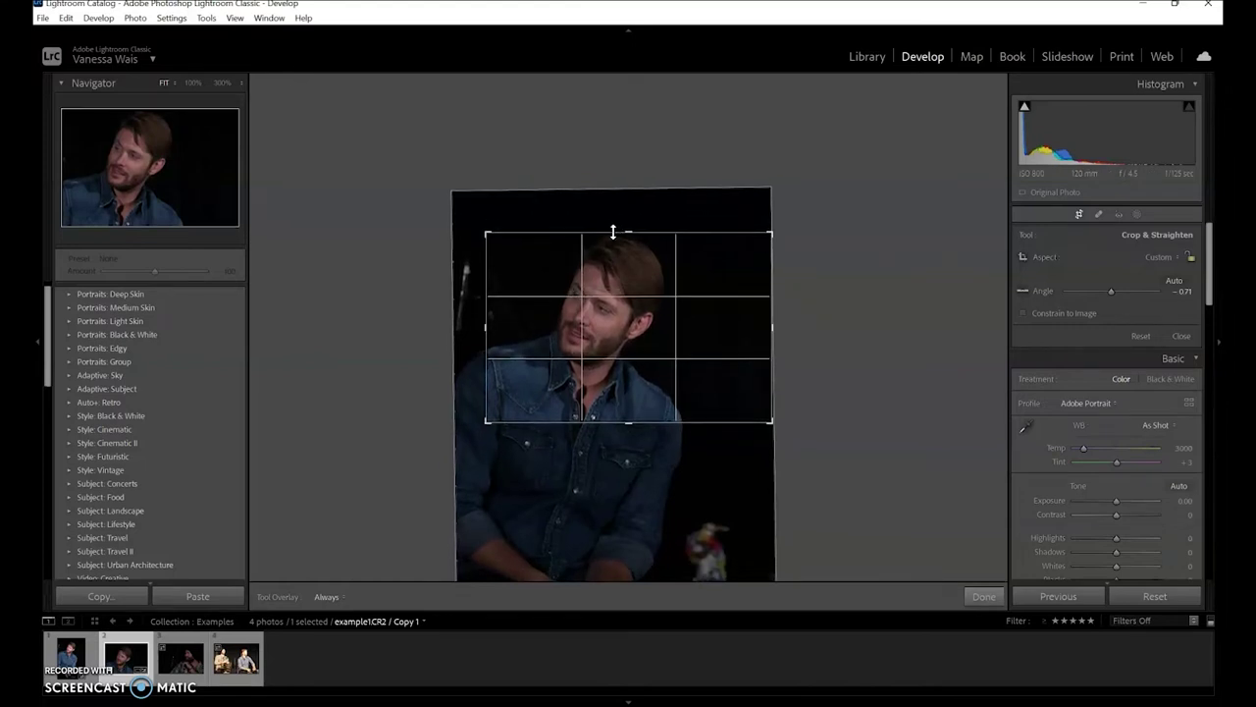
left_click_drag(623, 332, 627, 332)
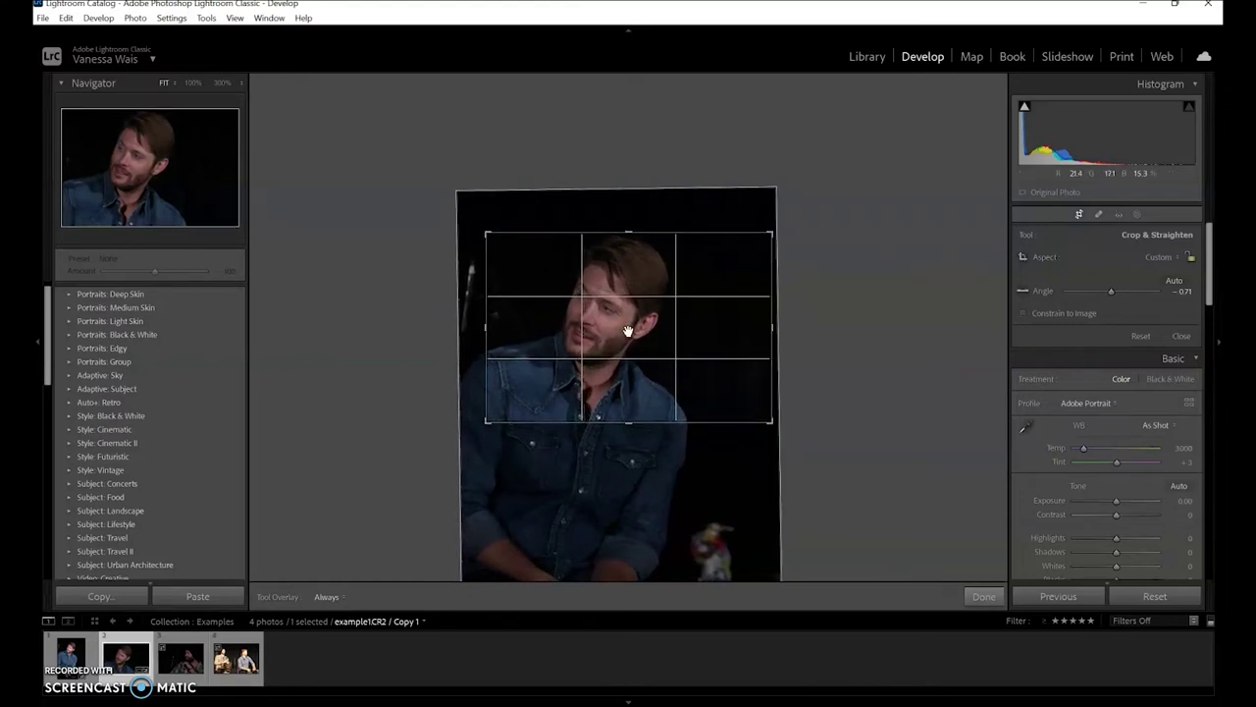
left_click_drag(489, 320, 499, 324)
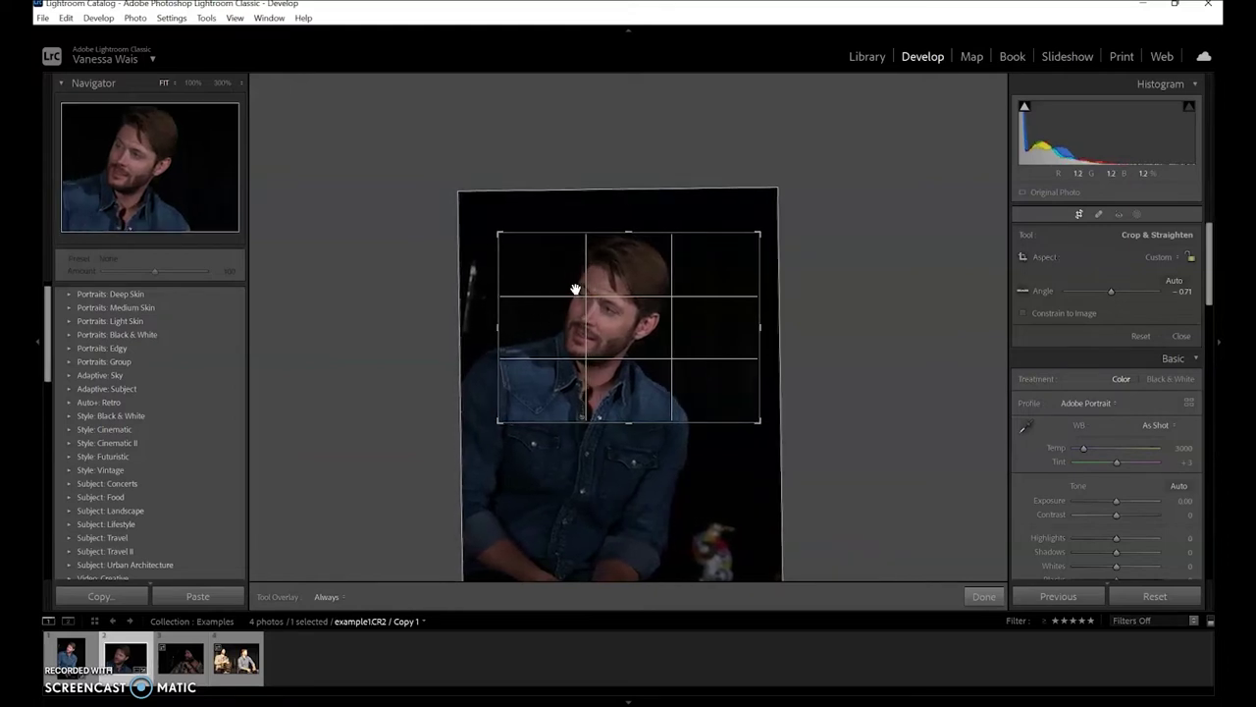
left_click_drag(628, 237, 629, 230)
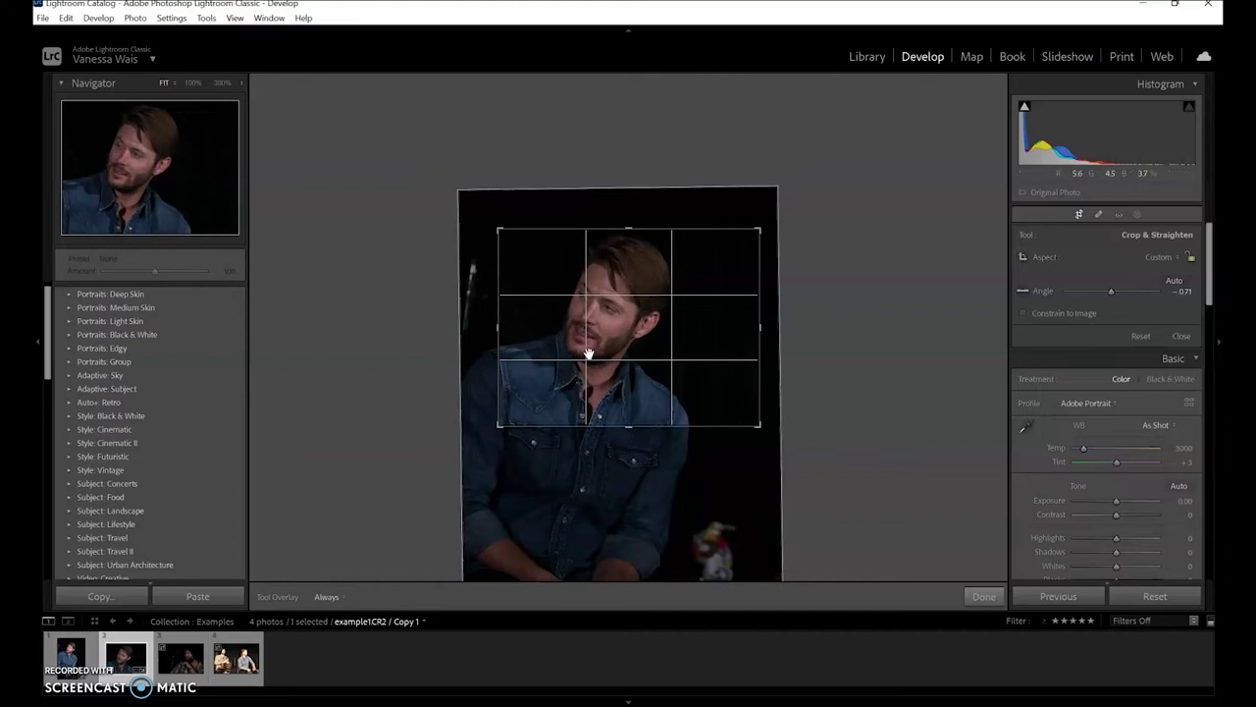
left_click(983, 597)
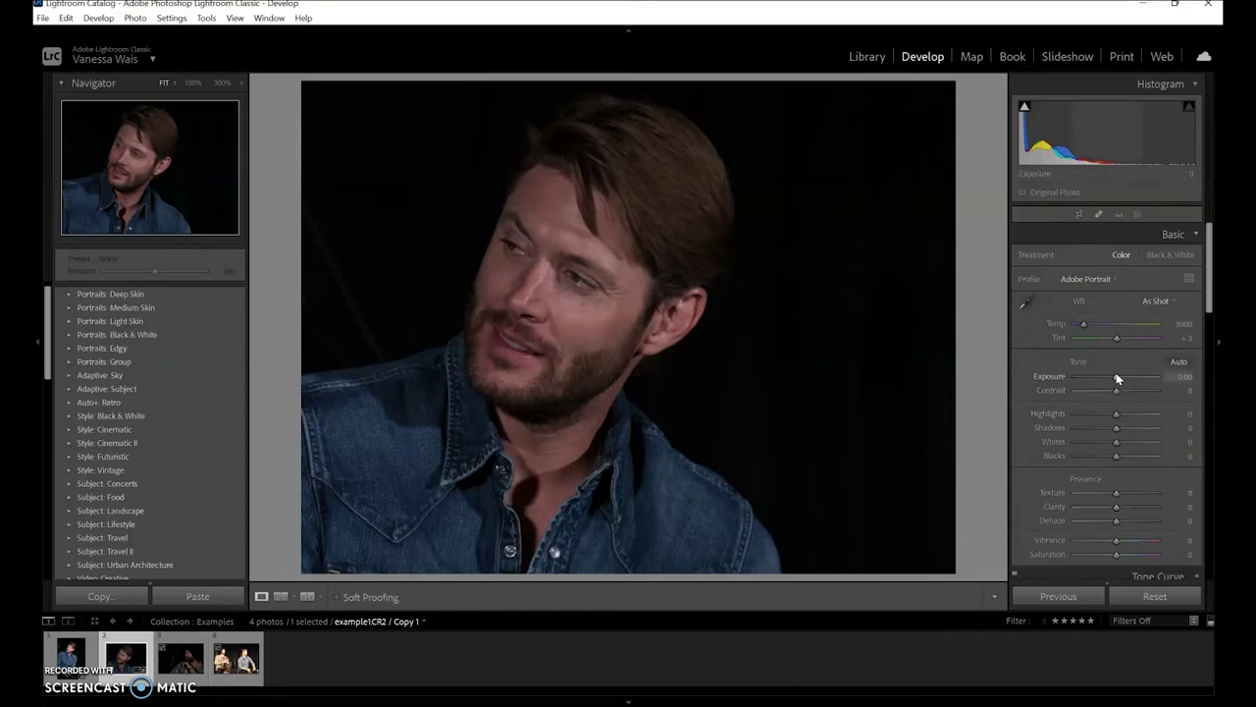
Set the cropped copy's Exposure to +1.11, Highlights to +5 and Shadows to +100.
left_click_drag(1118, 375, 1126, 378)
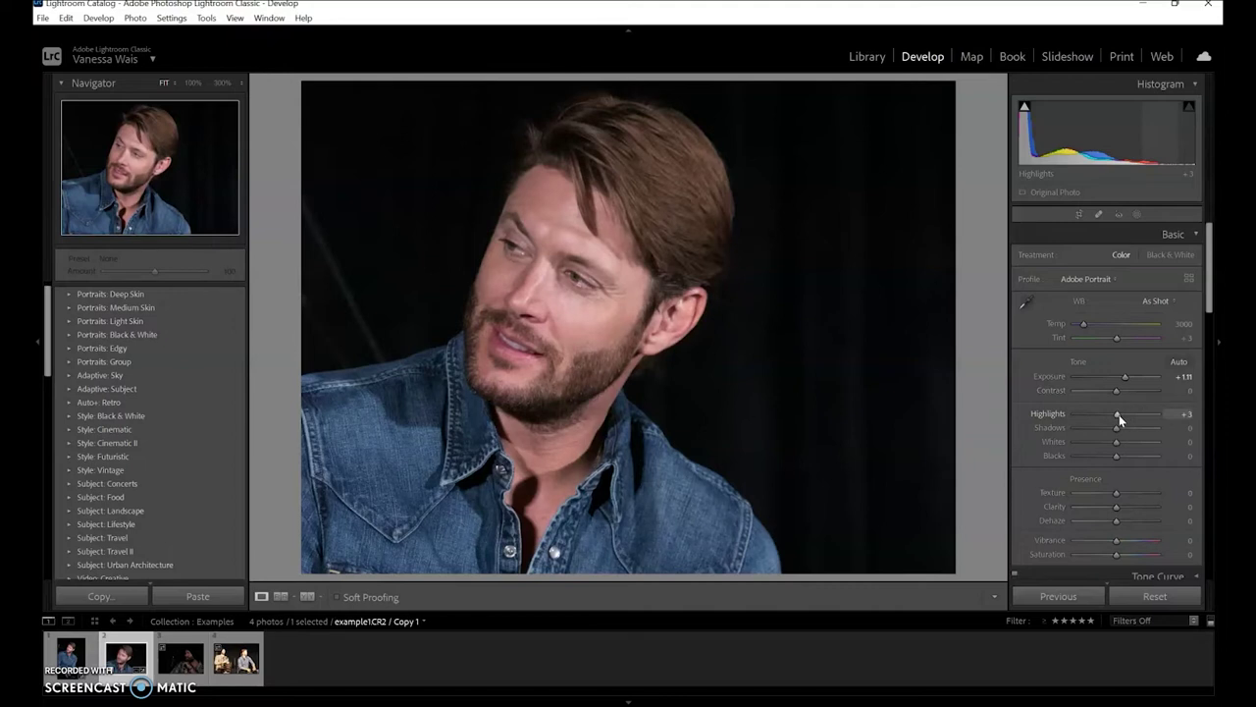
left_click_drag(1119, 416, 1167, 434)
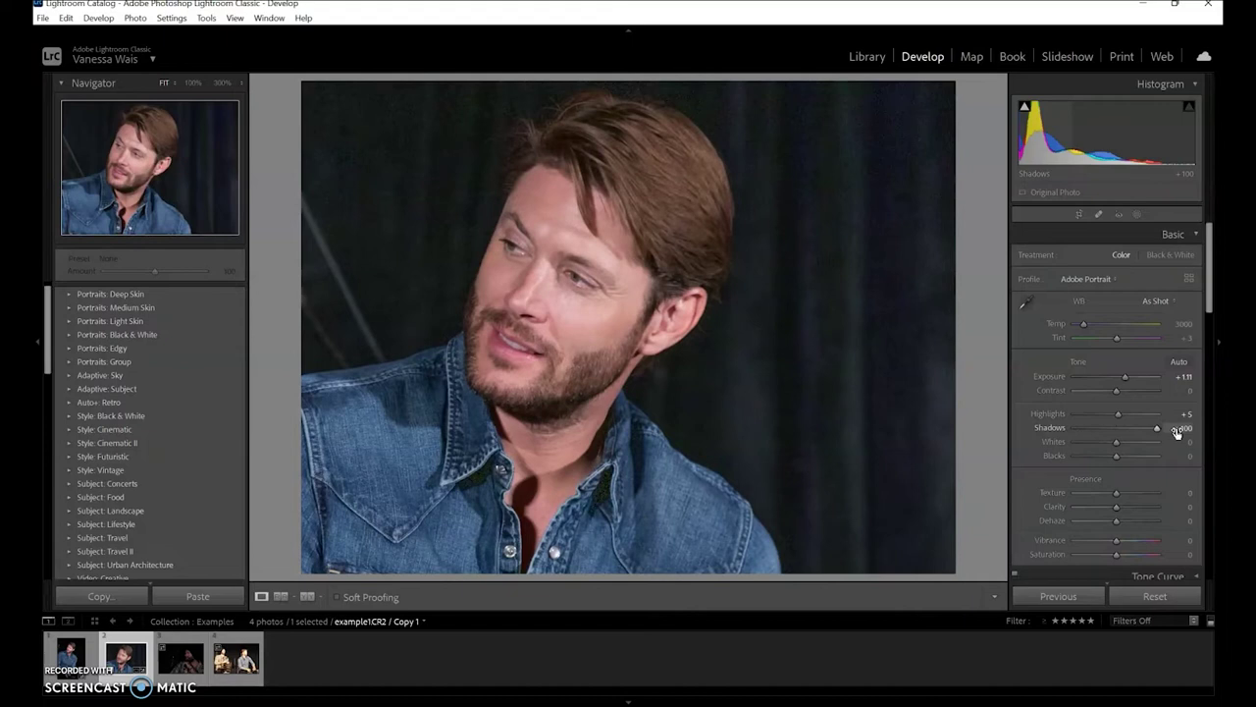
Compare the dark background at 100% with Shadows lowered to -100, and reset Shadows to 0.
left_click(750, 296)
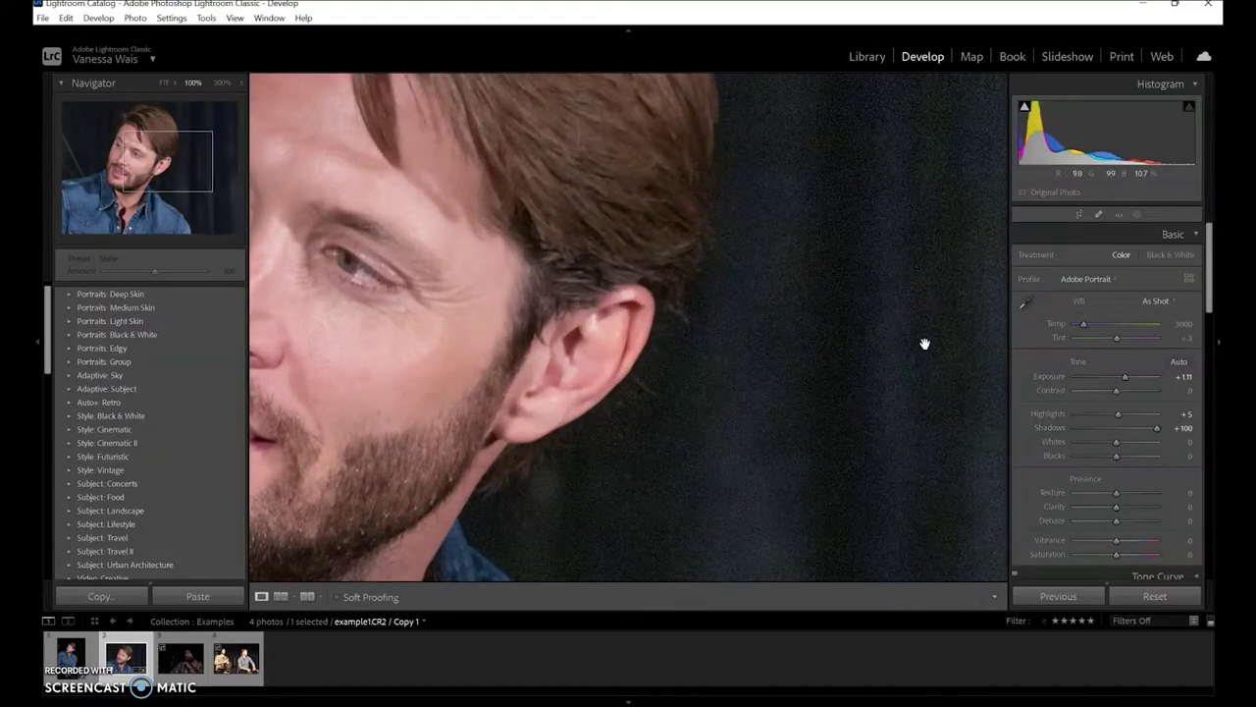
left_click_drag(1158, 427, 1051, 429)
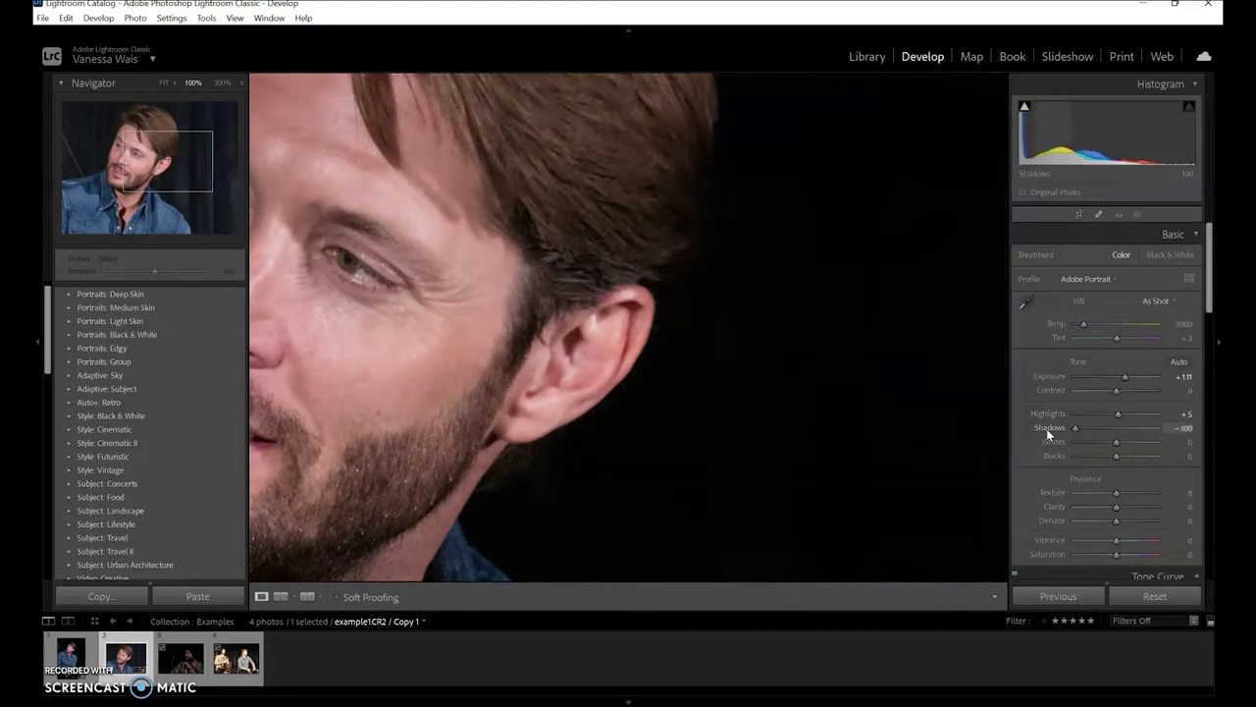
left_click_drag(864, 424, 920, 187)
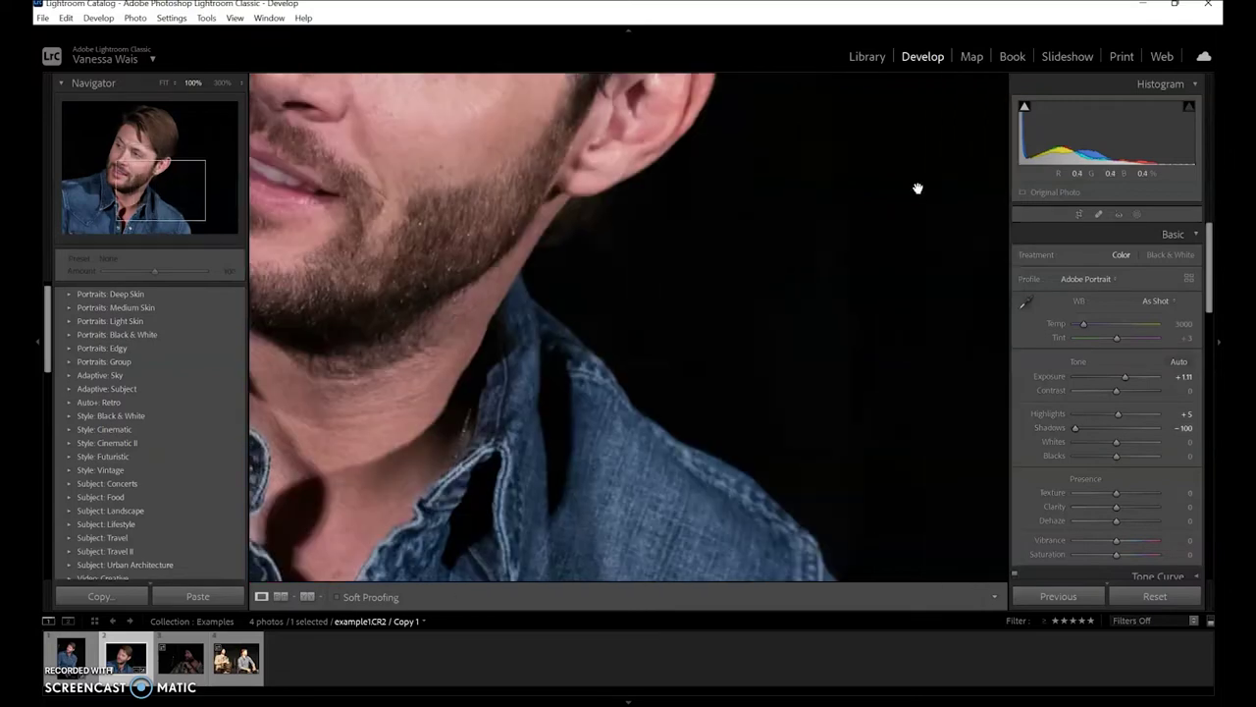
left_click(164, 82)
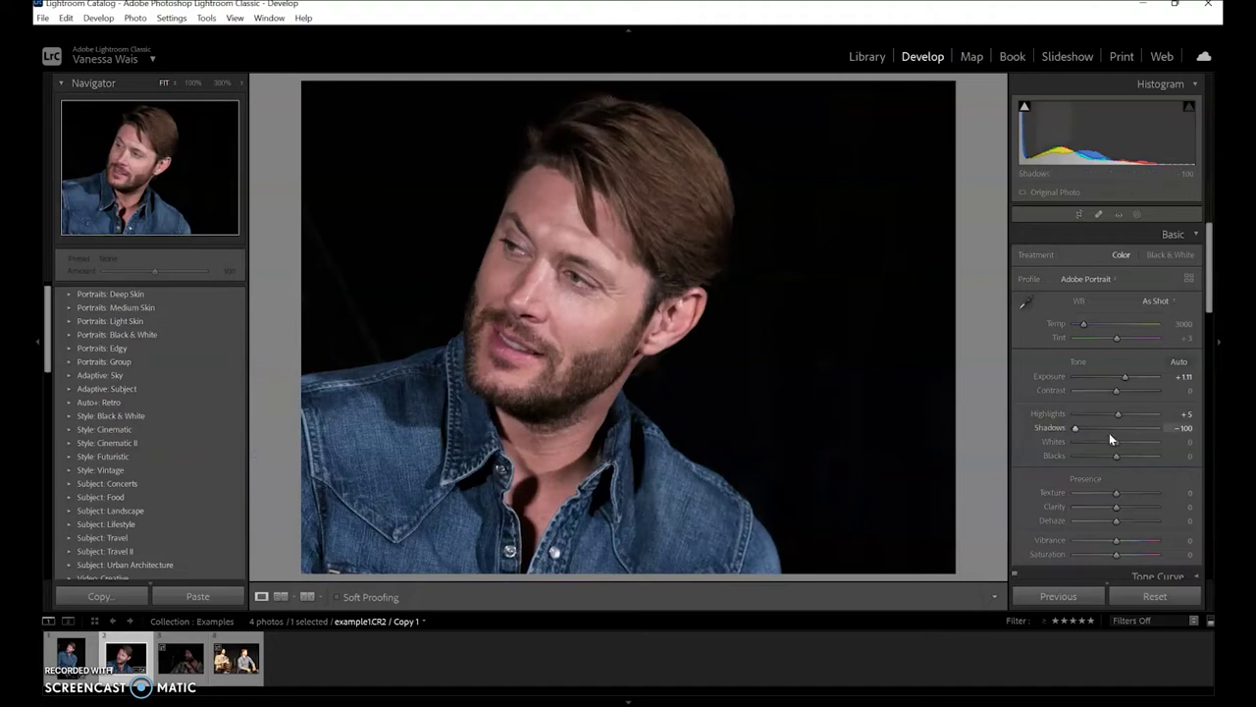
double_click(1077, 429)
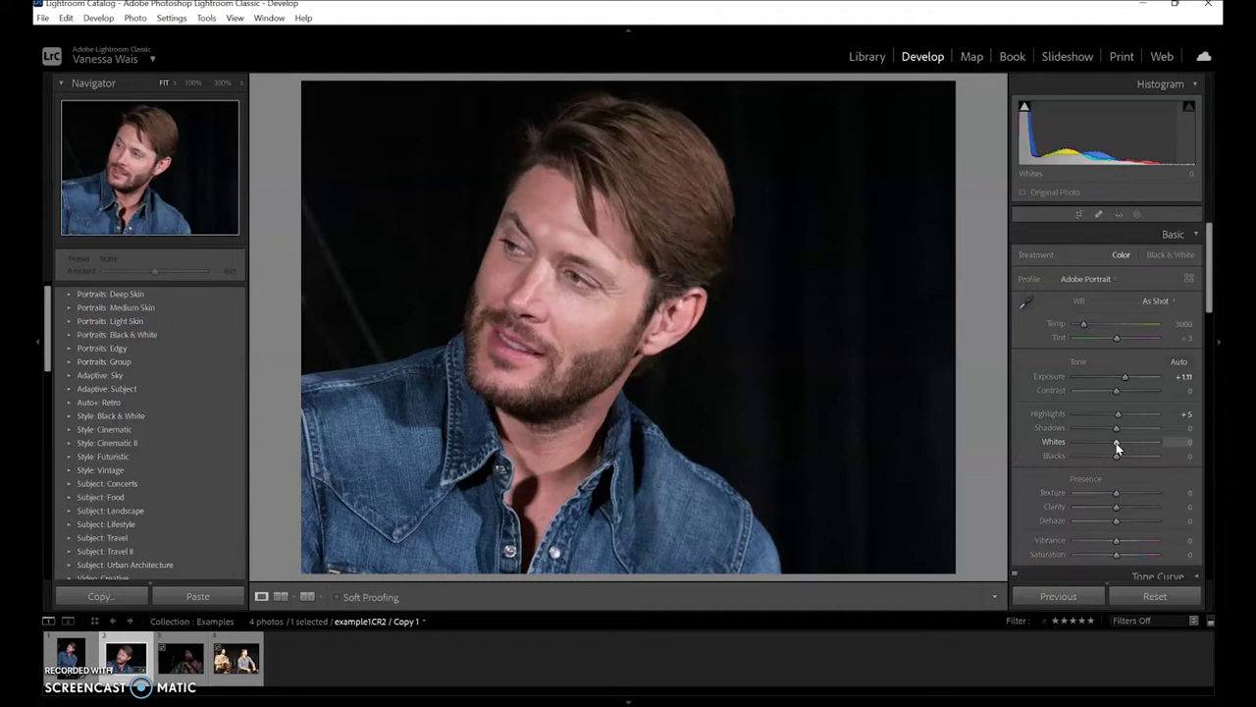
Set the cropped copy's Whites to +26.
mouse_move(1117, 448)
left_mouse_down()
mouse_move(1181, 444)
mouse_move(1008, 451)
mouse_move(1178, 443)
mouse_move(1110, 445)
mouse_move(1132, 451)
left_mouse_up()
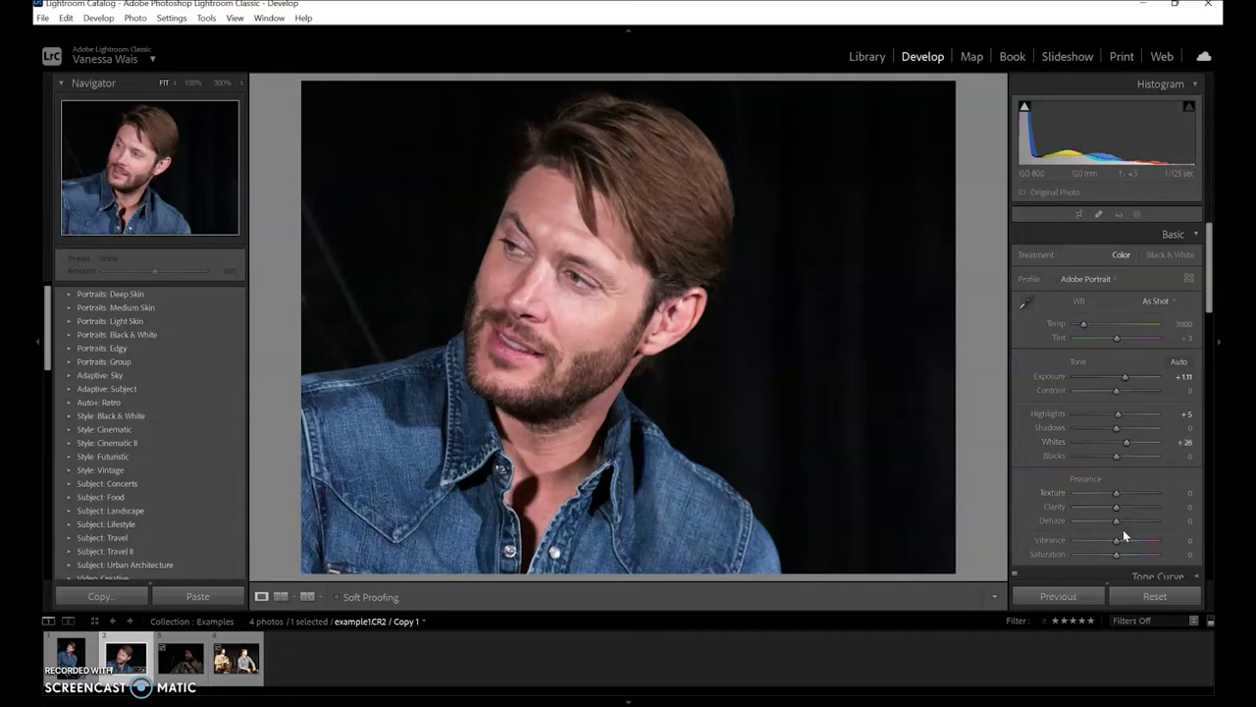
mouse_move(1116, 456)
left_mouse_down()
mouse_move(1179, 454)
mouse_move(1061, 461)
mouse_move(1116, 457)
left_mouse_up()
Raise Texture to +100, examine the skin, beard and shirt detail at 100%, and lower Texture to -100 in the full view.
left_click_drag(1117, 493, 1153, 493)
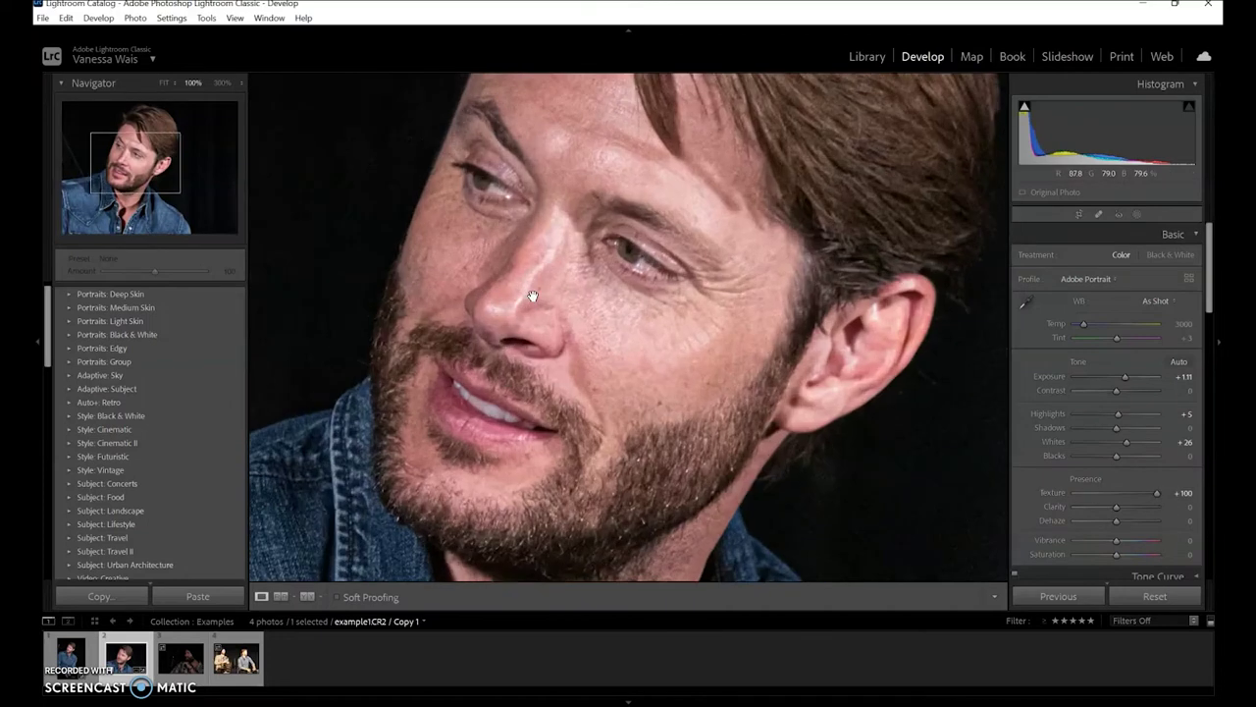
left_click(532, 296)
left_click_drag(811, 214, 592, 426)
left_click_drag(463, 265, 641, 202)
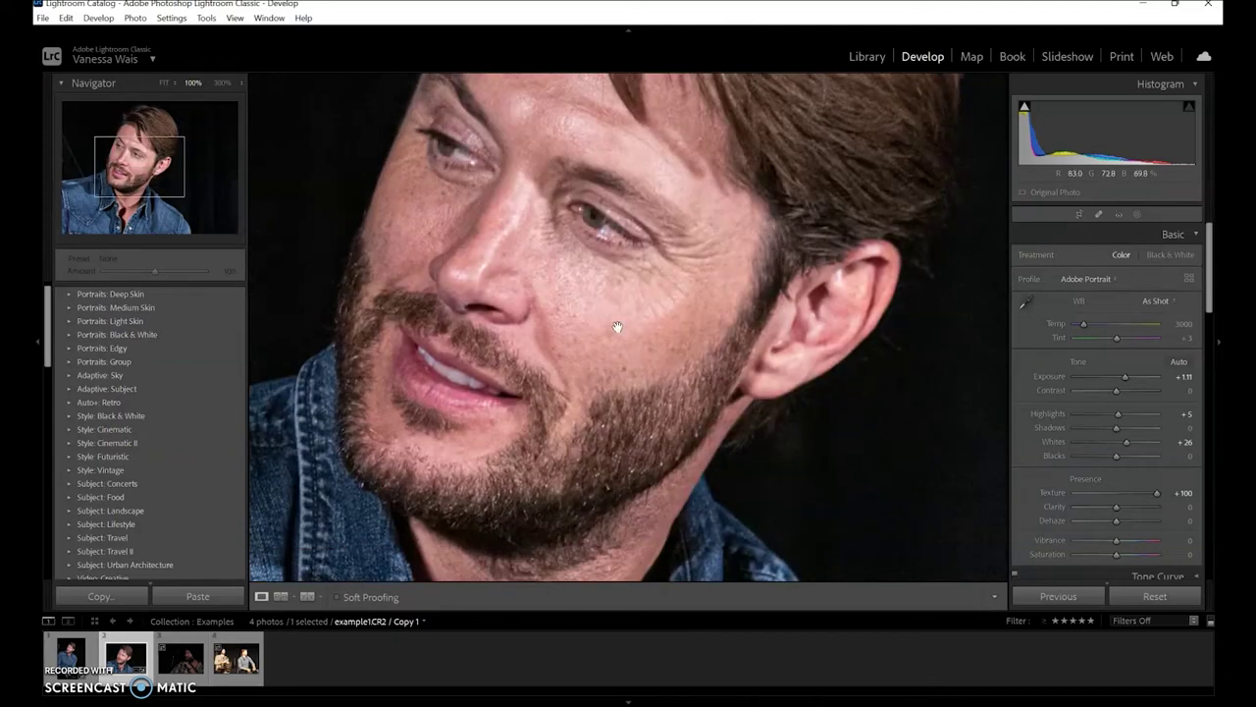
left_click_drag(618, 327, 644, 209)
left_click_drag(631, 261, 664, 314)
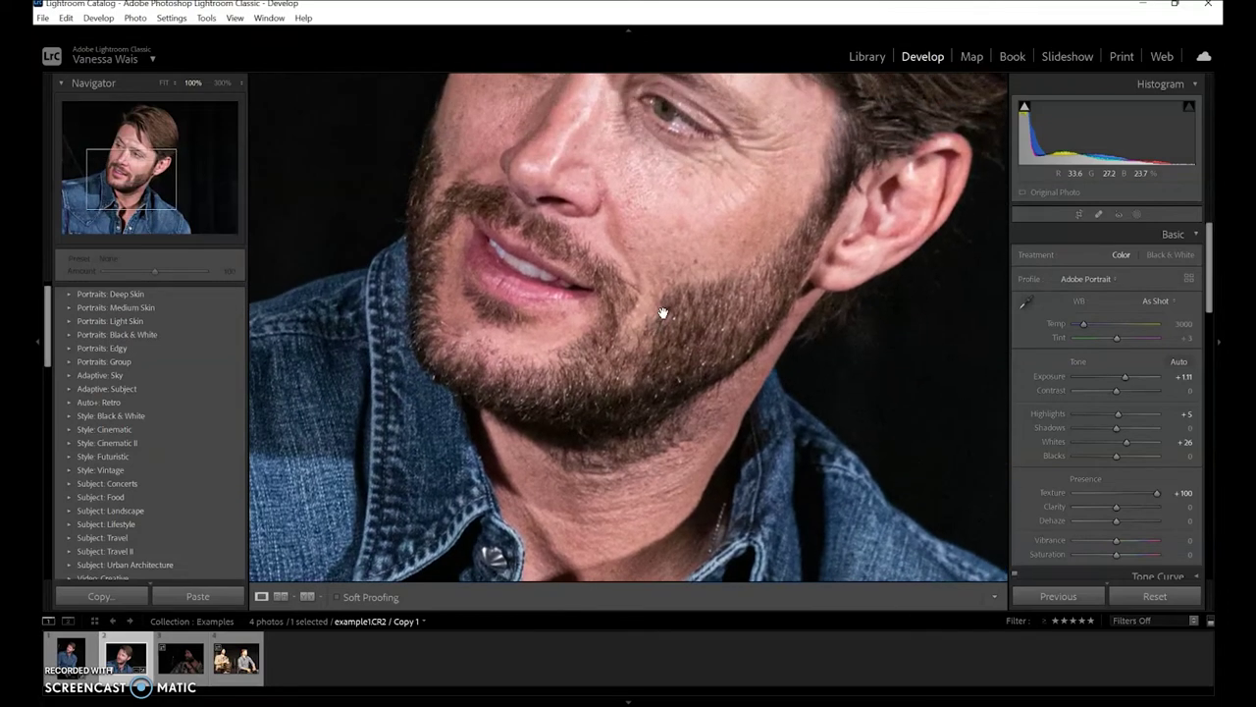
left_click(162, 82)
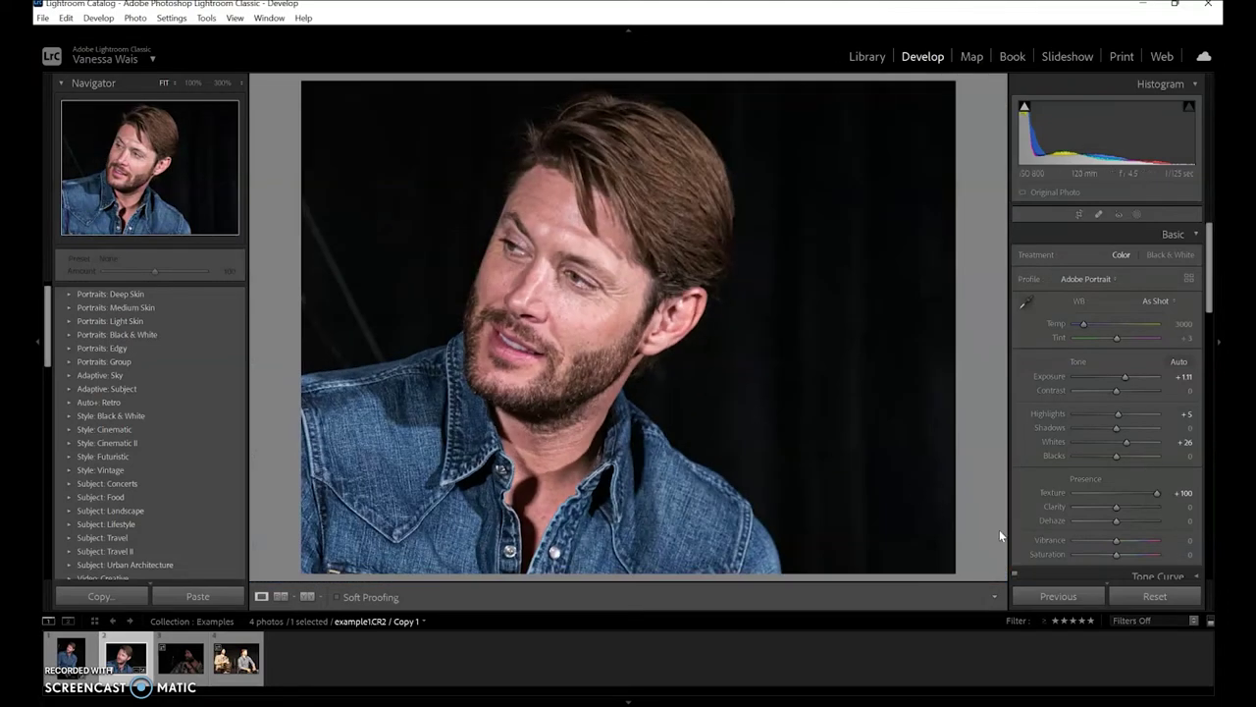
left_click_drag(1155, 493, 1038, 495)
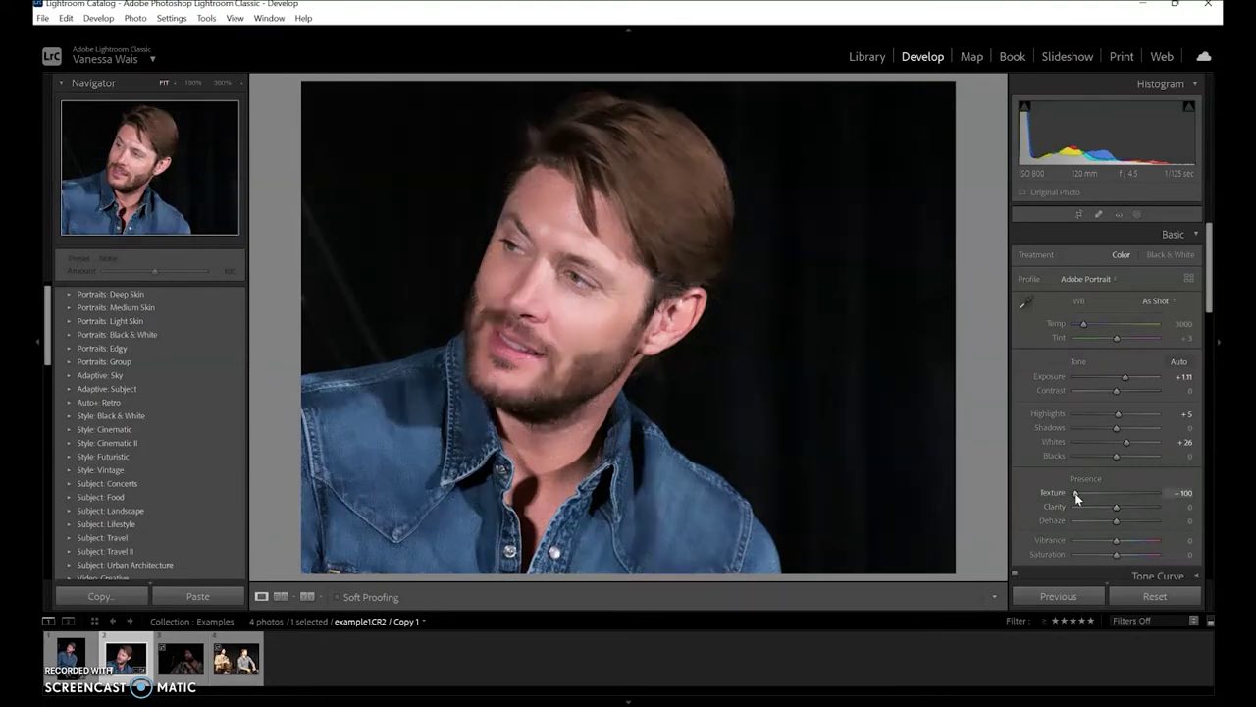
Reset the cropped copy's Texture to 0 and compare its look with Clarity at +100 and at -100.
double_click(1074, 493)
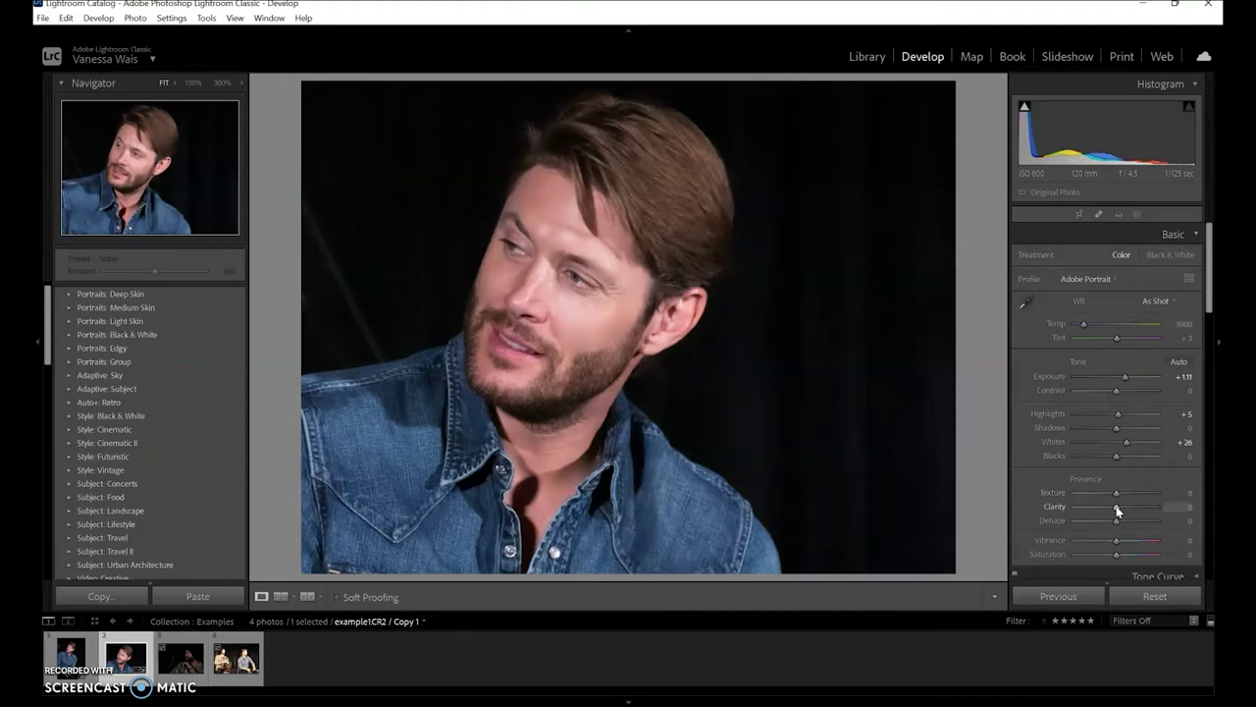
left_click_drag(1116, 505, 1192, 505)
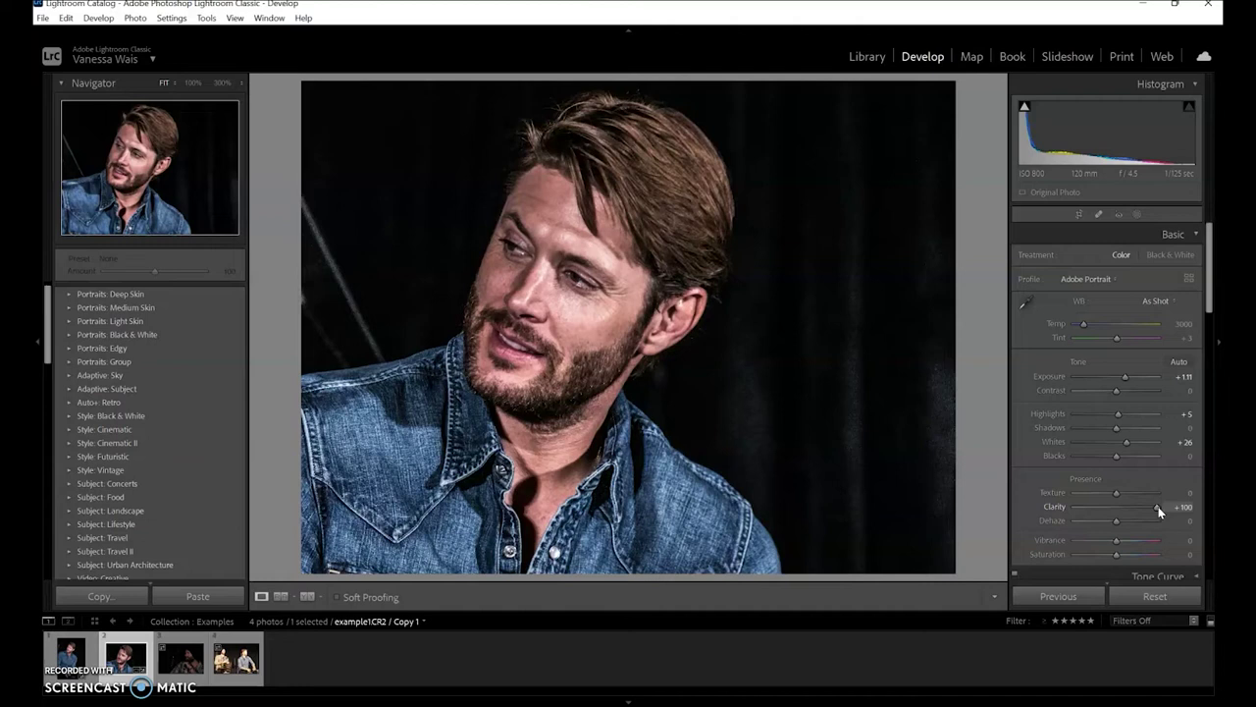
left_click_drag(1157, 506, 1054, 507)
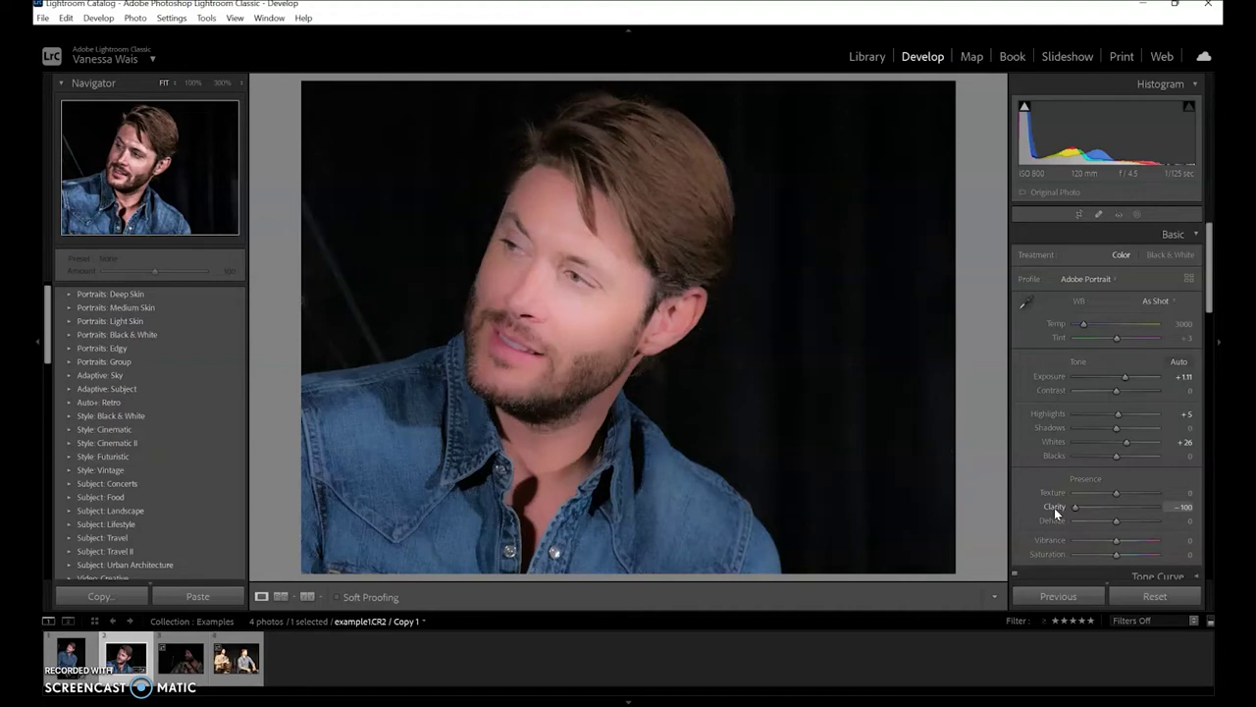
left_click(568, 321)
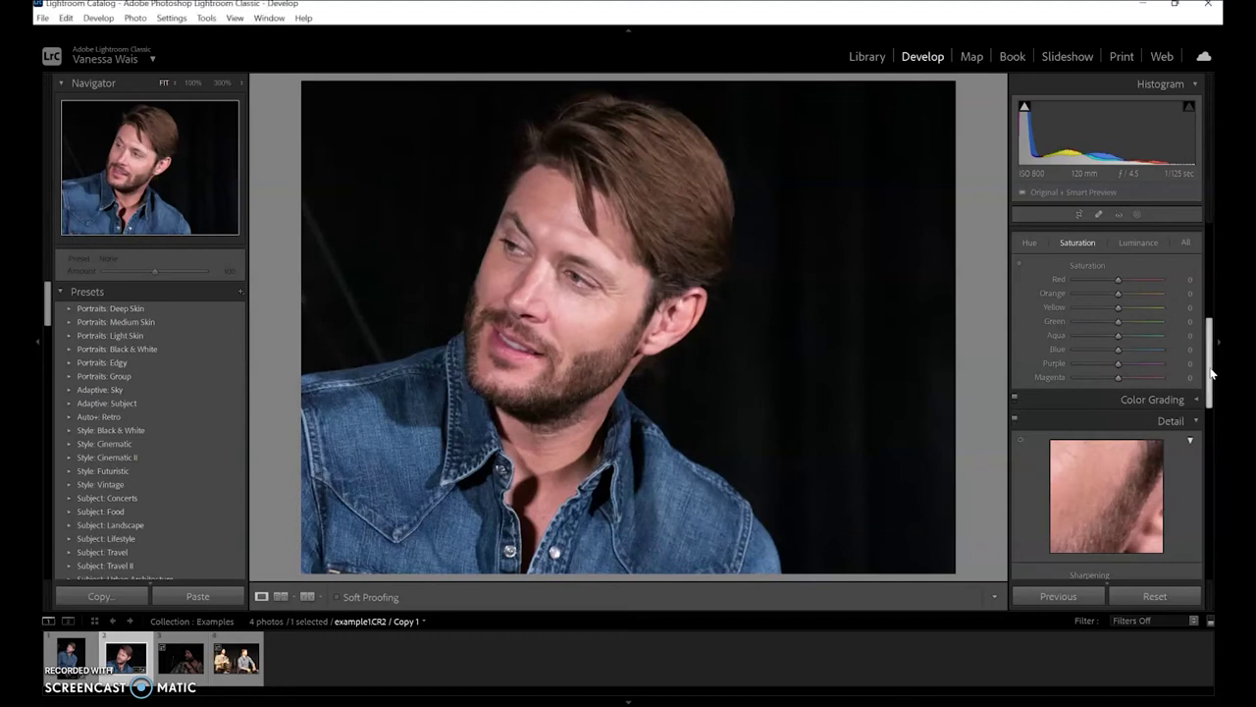
Set the cropped copy's Clarity to +9.
scroll(1213, 371, "up", 1)
left_click_drag(1212, 371, 1213, 303)
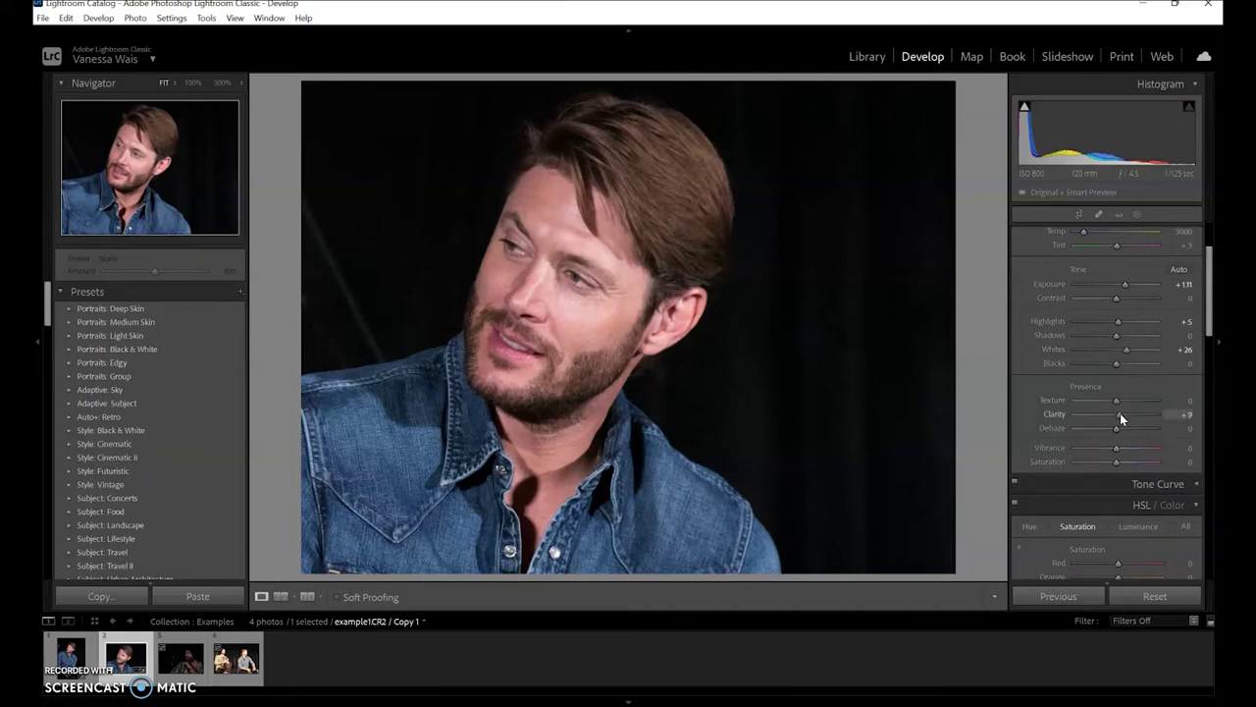
left_click_drag(1116, 415, 1120, 411)
Compare Dehaze at +45, -100 and -71, and set it to +9 for the cropped copy.
mouse_move(1115, 428)
left_mouse_down()
mouse_move(1169, 378)
mouse_move(1133, 427)
left_mouse_up()
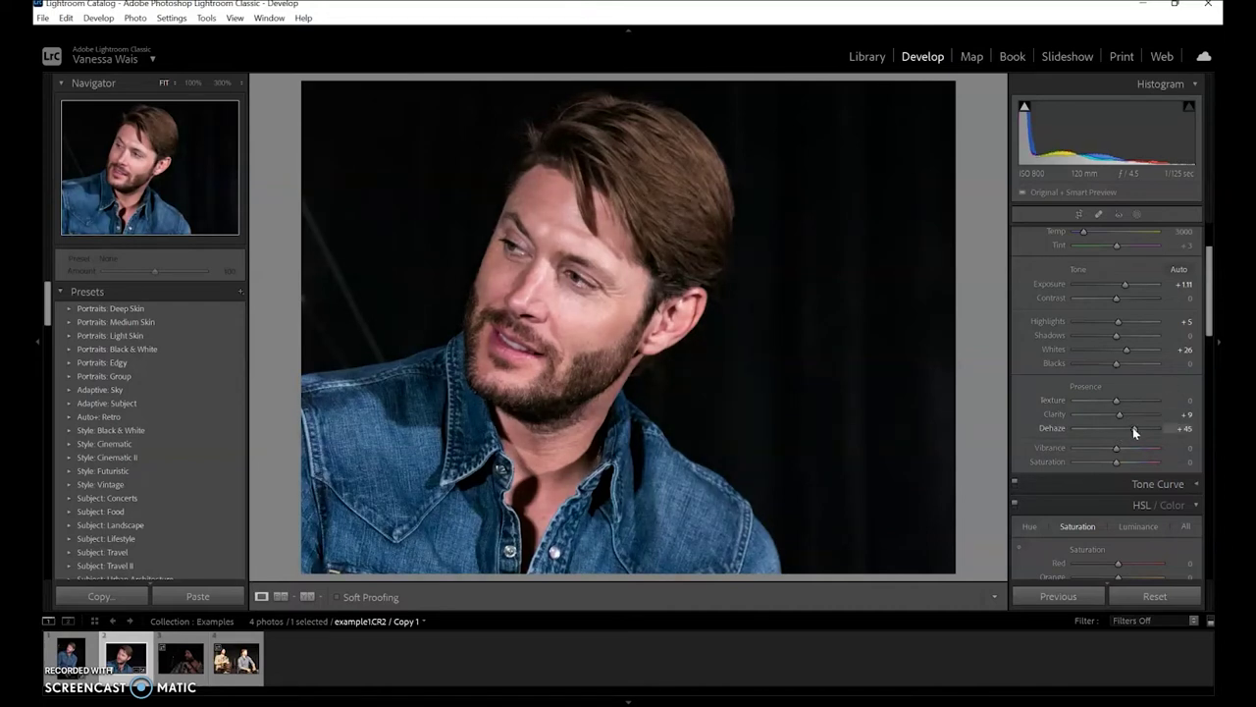
left_click_drag(1132, 427, 1074, 433)
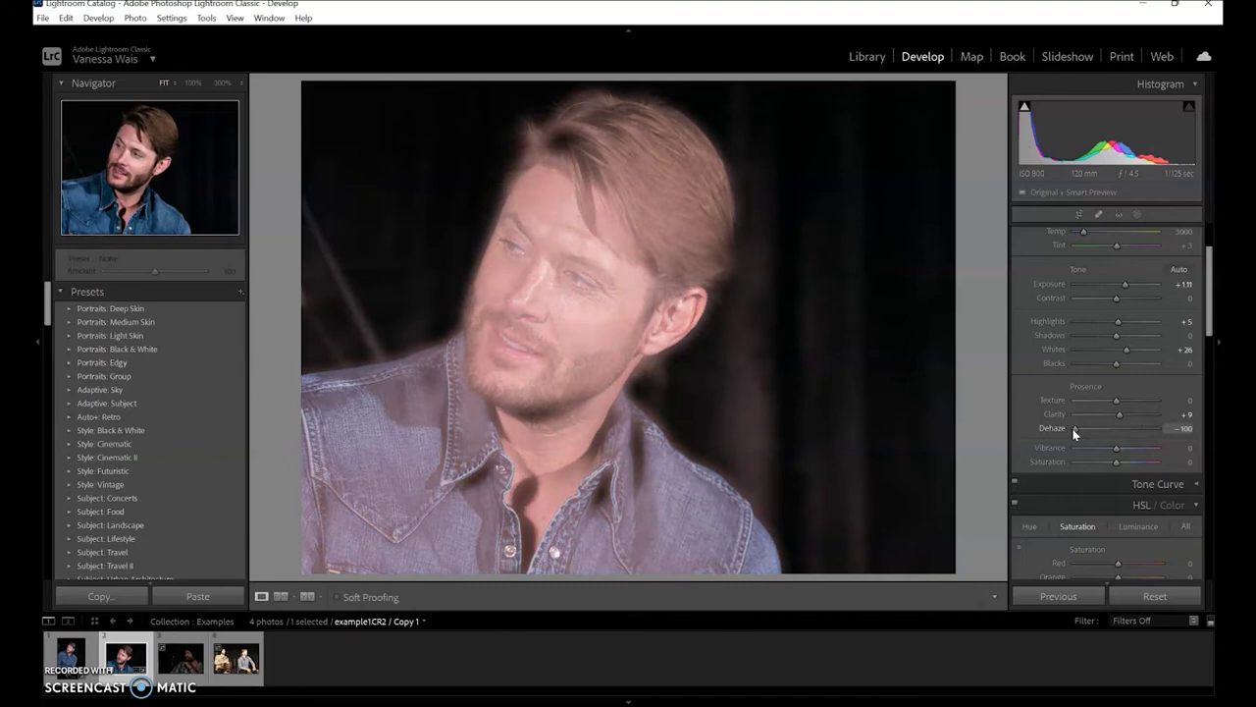
left_click_drag(1074, 433, 1085, 430)
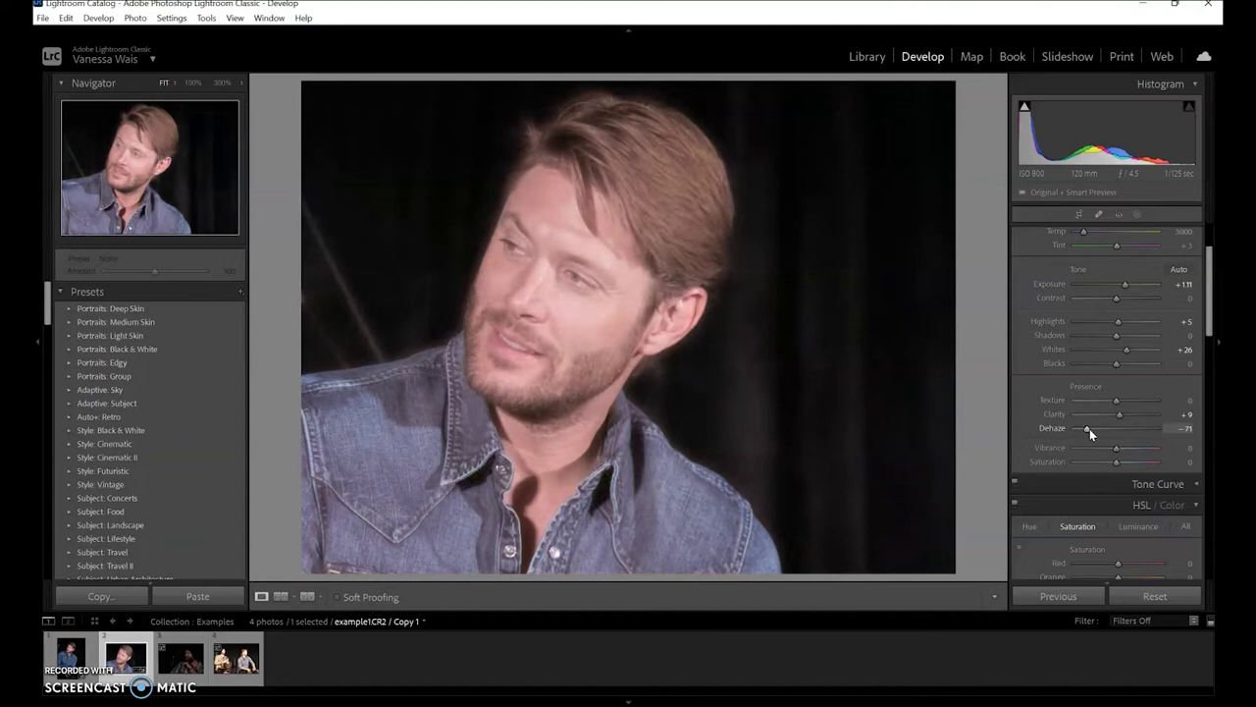
left_click_drag(1089, 427, 1121, 433)
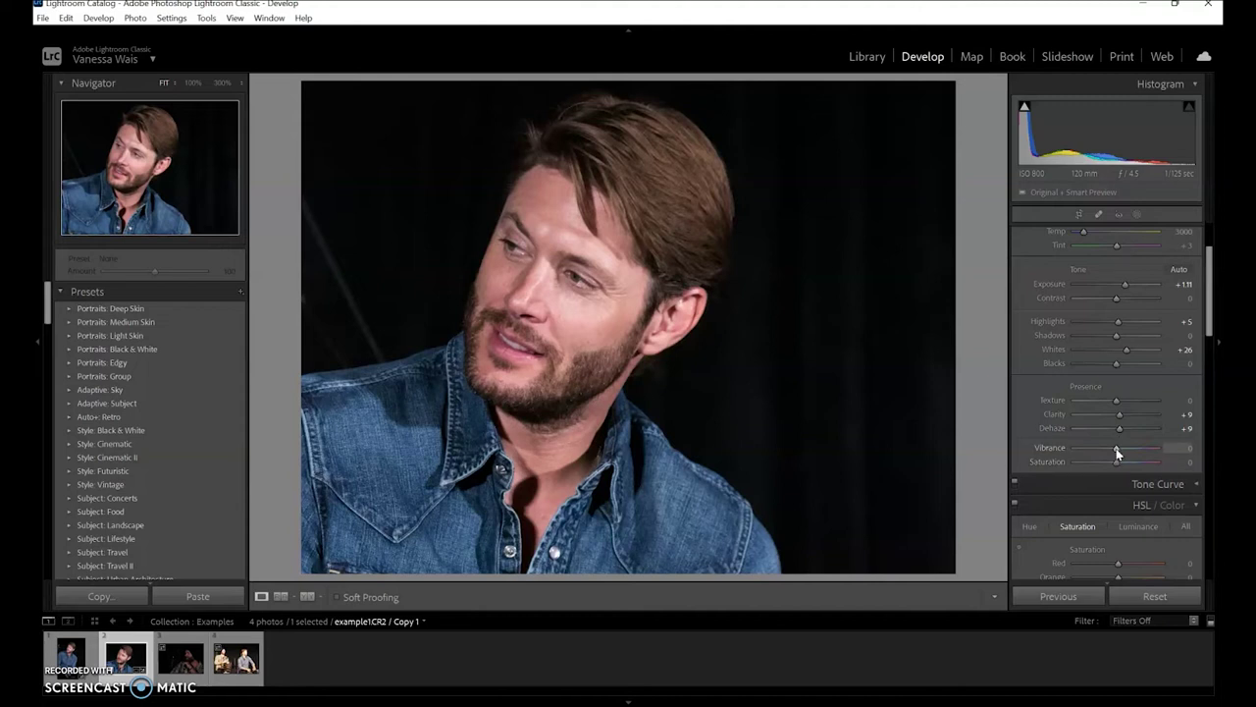
Compare Vibrance and Saturation each at +100 and -100, and return both to 0.
left_click_drag(1115, 449, 1160, 450)
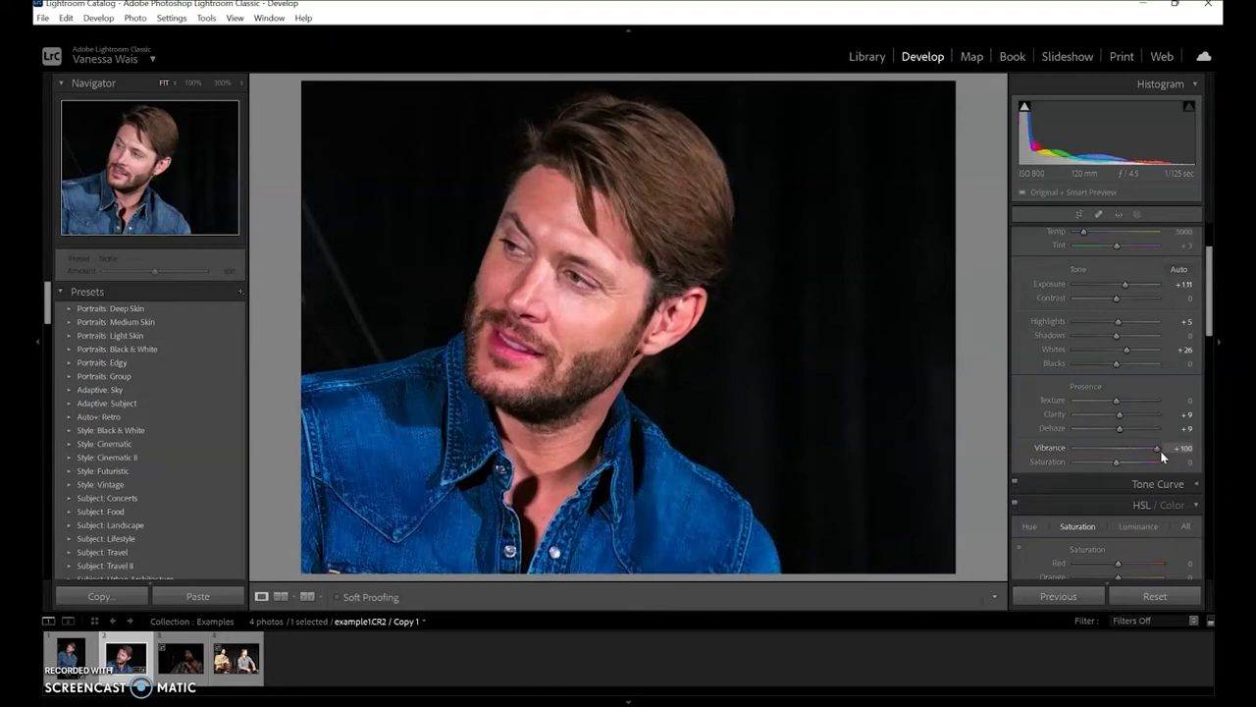
left_click_drag(1160, 450, 1069, 454)
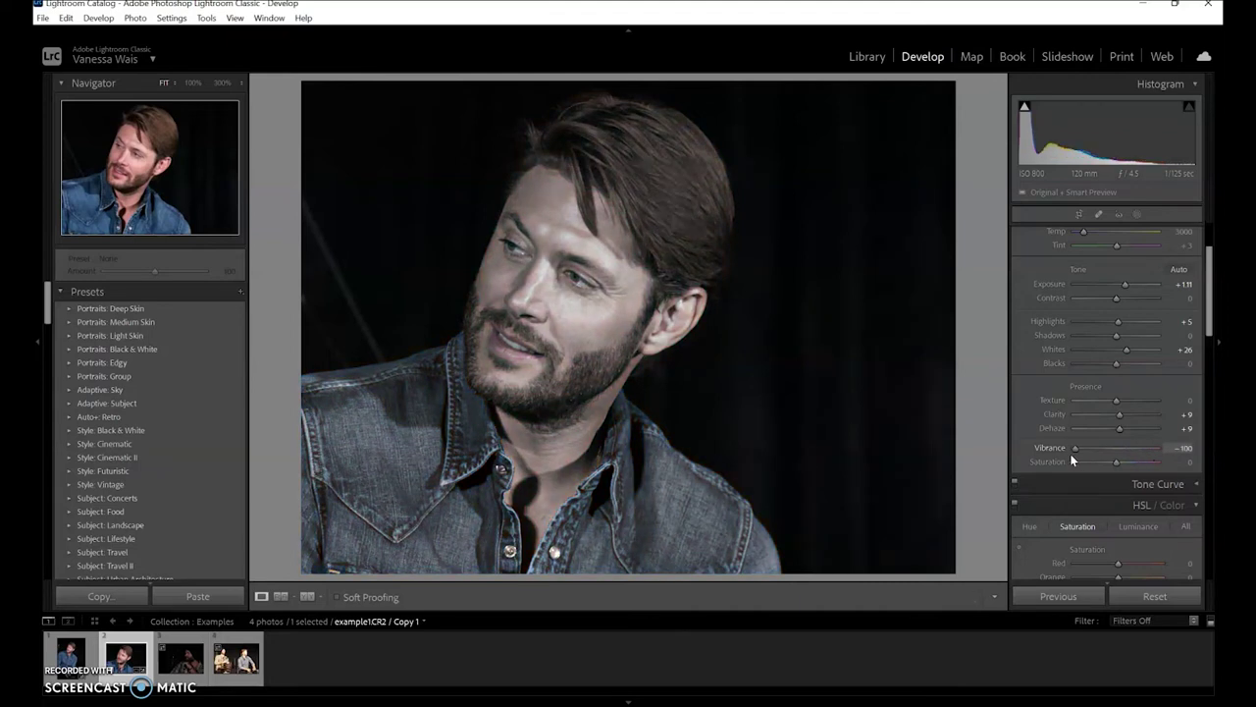
left_click_drag(1072, 455, 1116, 451)
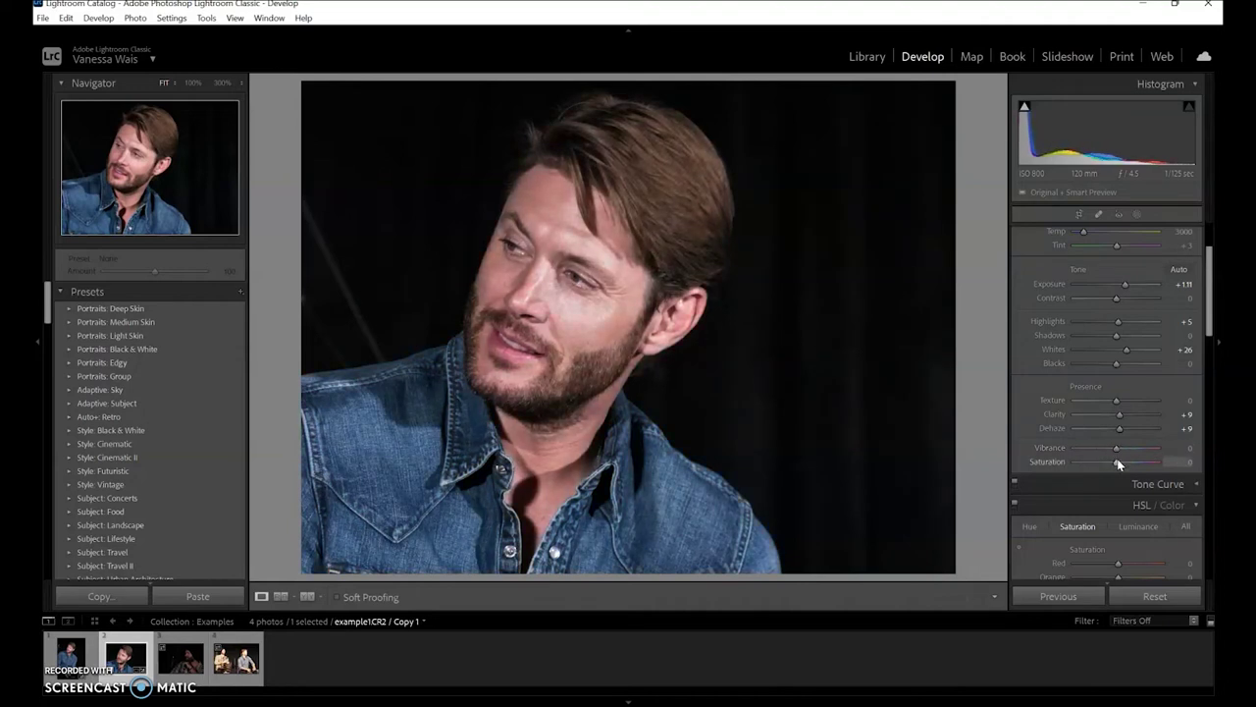
left_click_drag(1117, 462, 1140, 468)
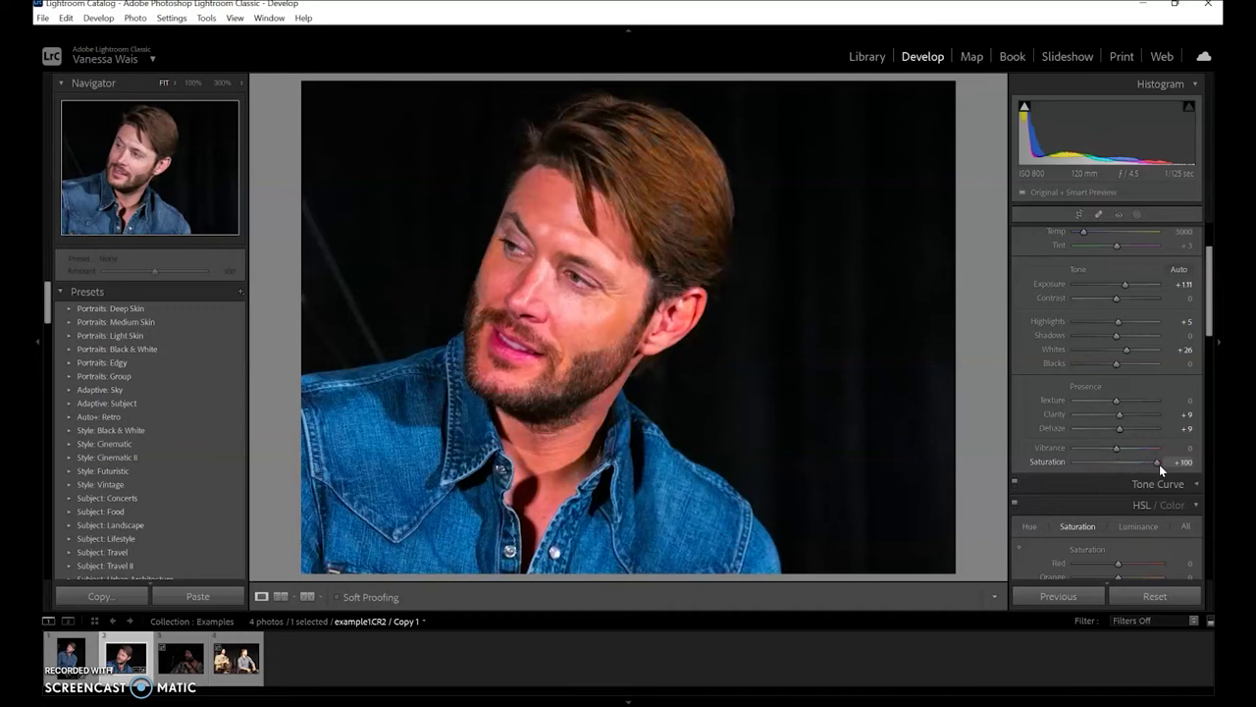
left_click_drag(1159, 464, 1076, 474)
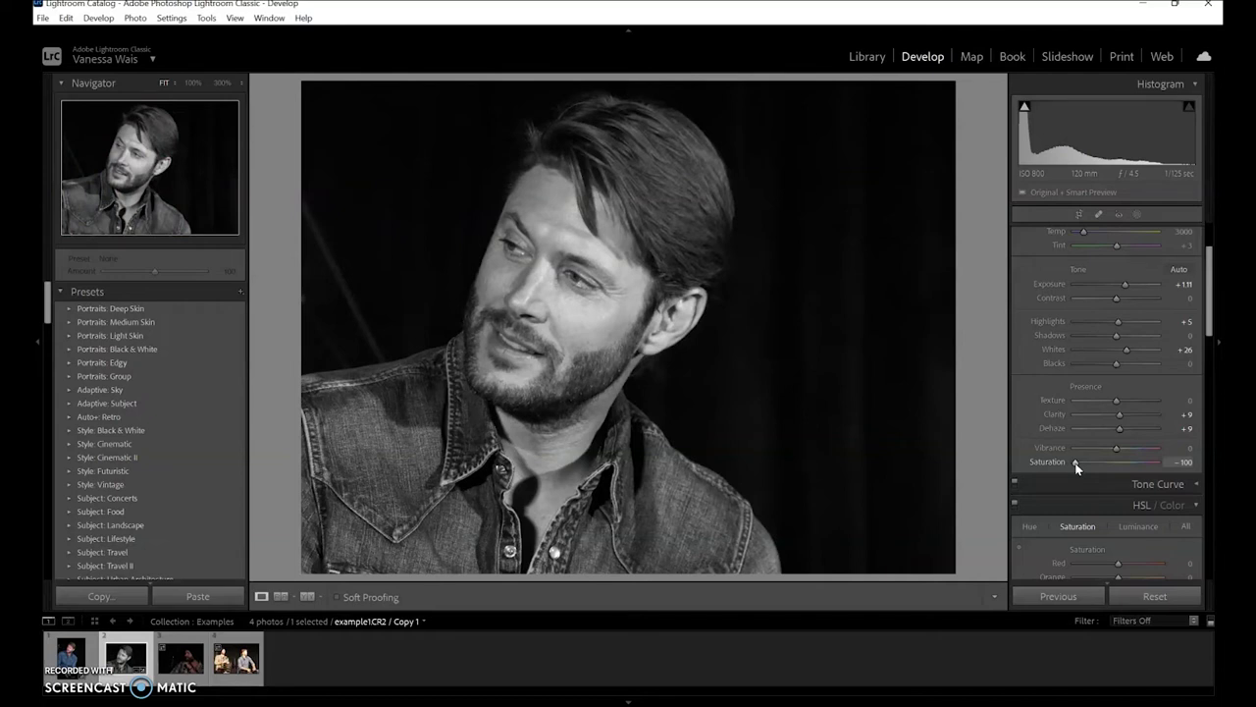
double_click(1076, 464)
Try shifting the Red, Orange and Green saturation in the HSL adjustments, and reset them to 0.
left_click_drag(1212, 317, 1211, 365)
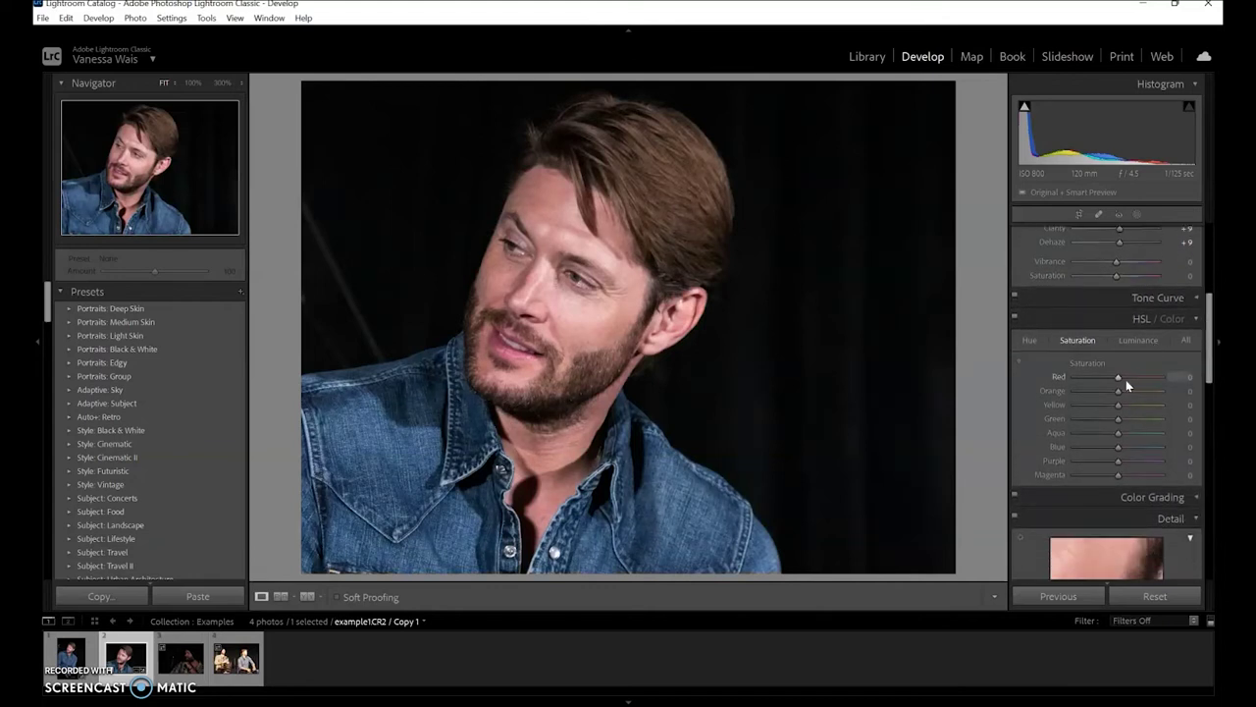
mouse_move(1120, 377)
left_mouse_down()
mouse_move(1094, 378)
mouse_move(1142, 377)
mouse_move(1089, 375)
mouse_move(1133, 375)
mouse_move(1094, 375)
mouse_move(1117, 378)
left_mouse_up()
left_click_drag(1082, 392, 1116, 394)
left_click_drag(1119, 420, 1070, 427)
double_click(1075, 422)
Try lowering the HSL Orange hue and Red luminance, resetting both to 0 and returning to the Saturation adjustments.
left_click(1029, 342)
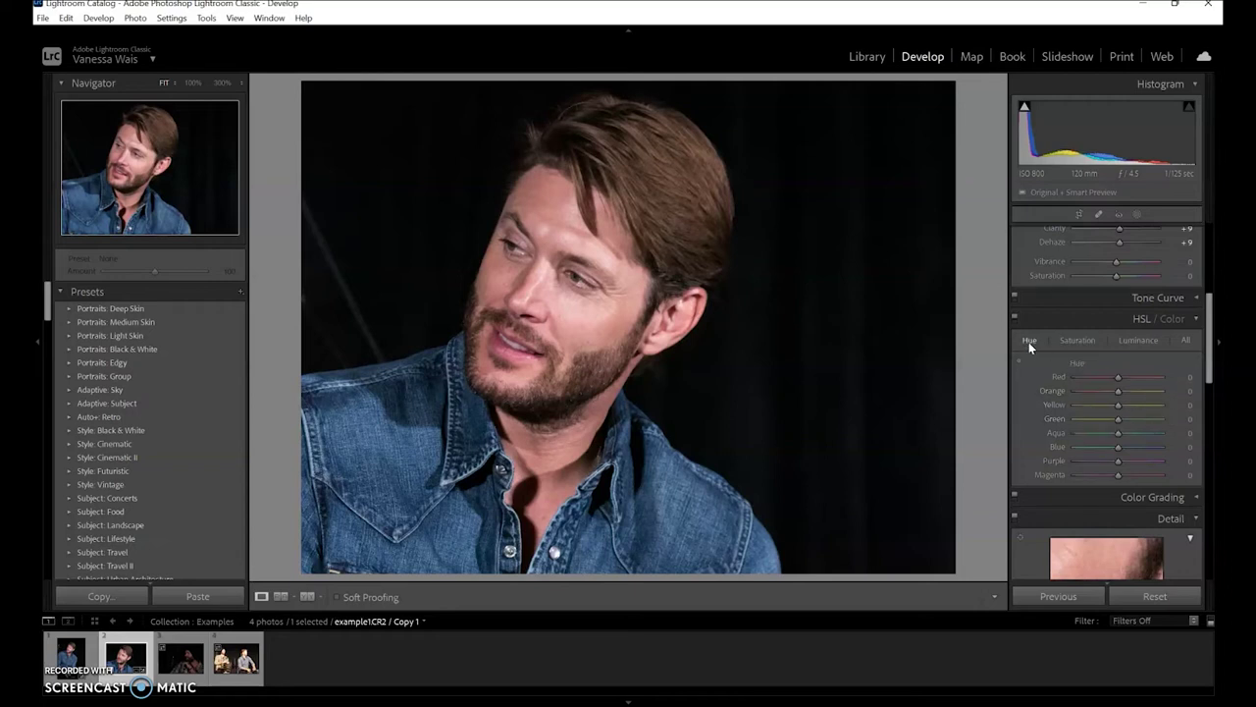
left_click_drag(1118, 389, 1087, 423)
double_click(1104, 391)
left_click(1140, 341)
left_click_drag(1119, 378, 1082, 380)
double_click(1082, 381)
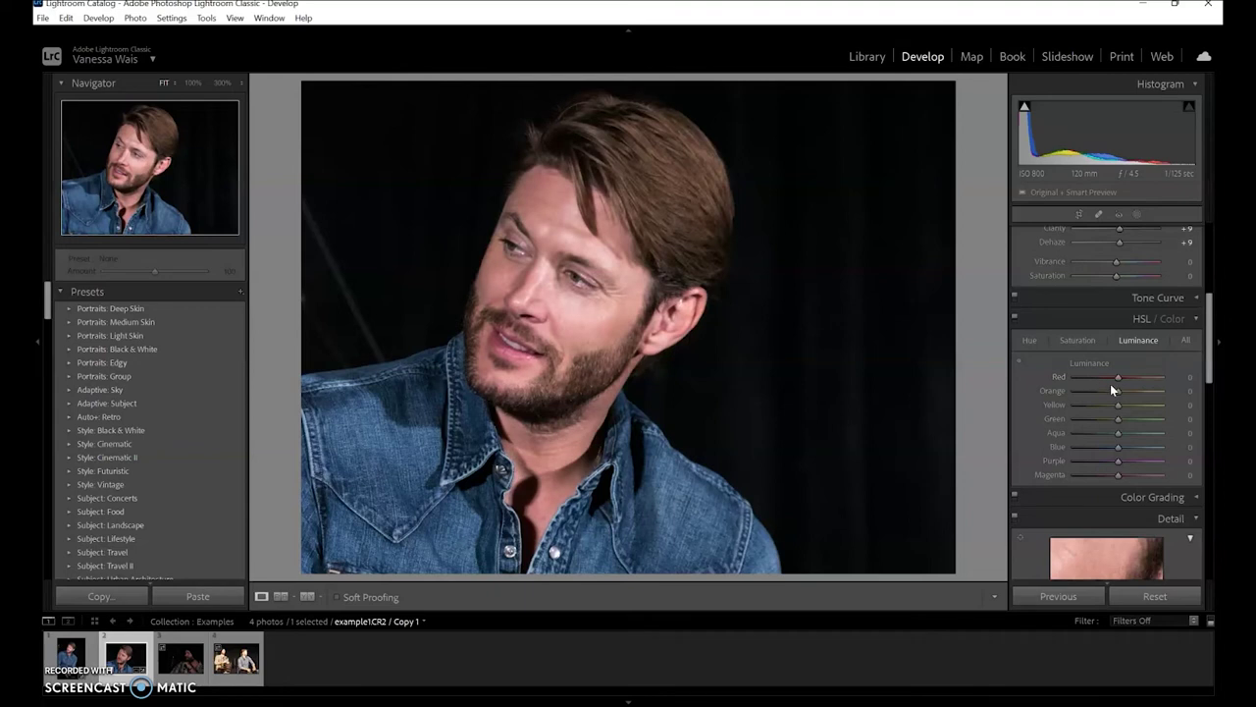
left_click(1087, 342)
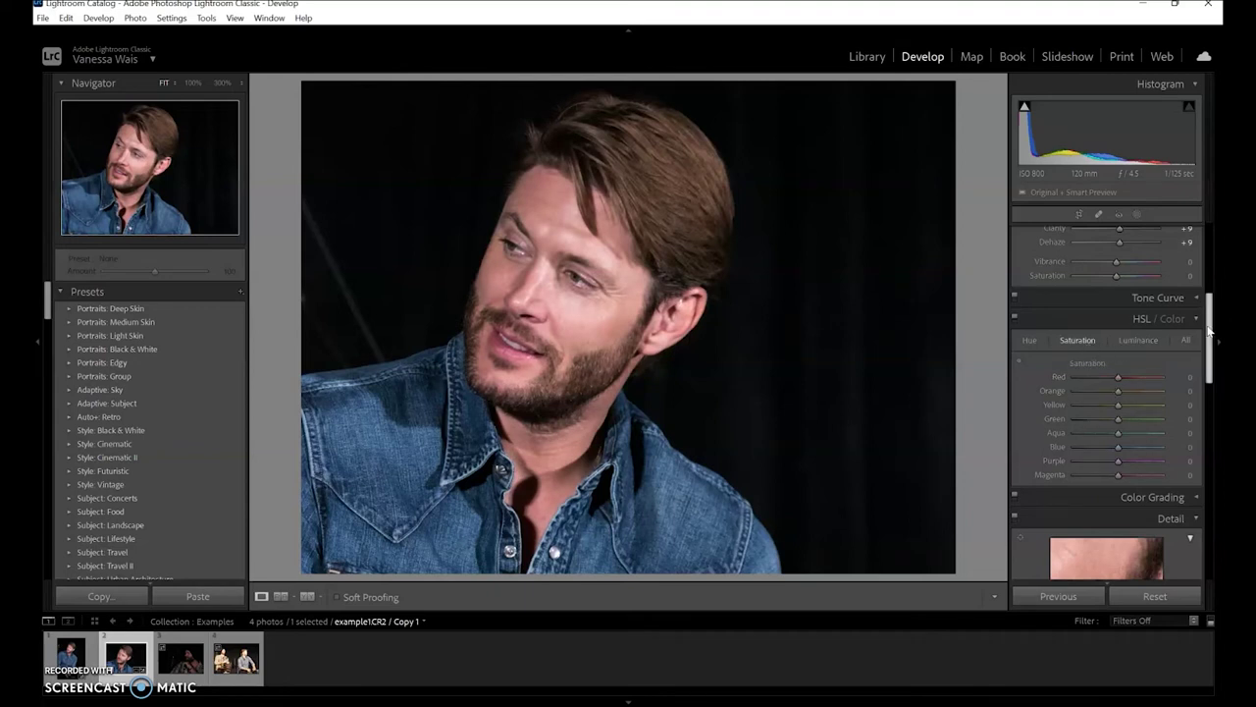
Compare the face and beard with Sharpening Amount at 40, inspecting at 100% and 300%, and return it to 0.
left_click_drag(1210, 323, 1212, 385)
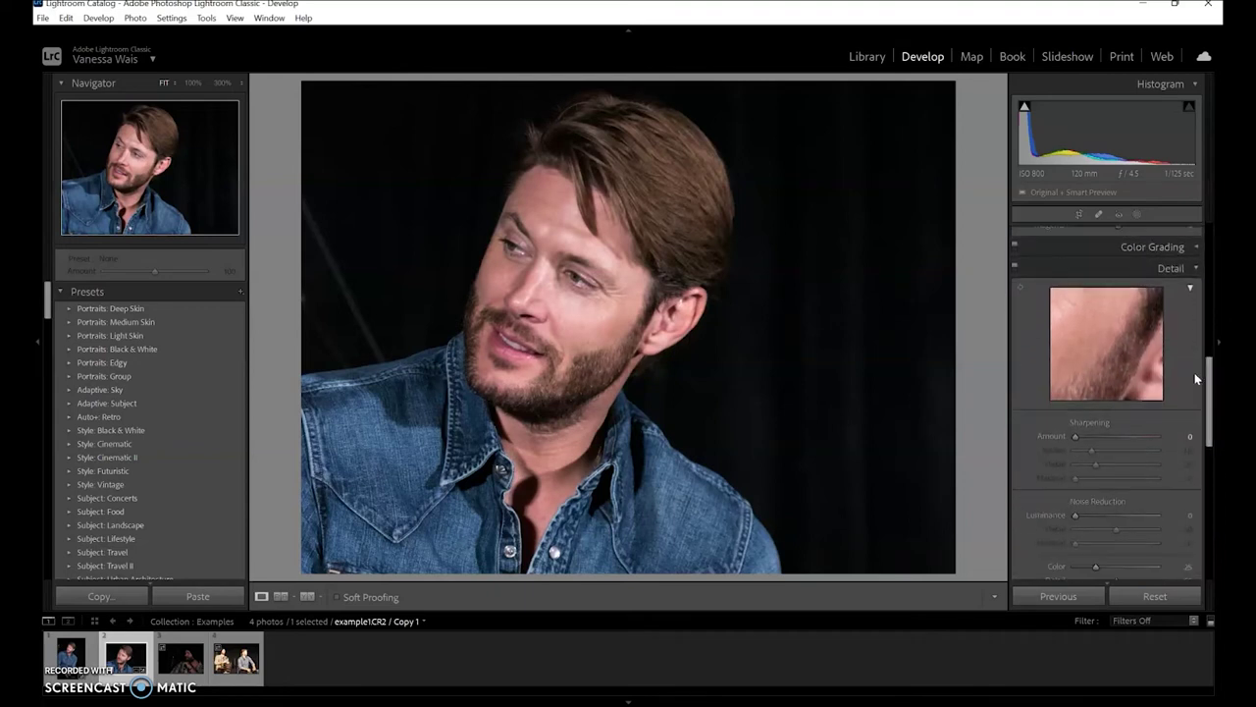
left_click_drag(1078, 435, 1081, 436)
left_click(679, 368)
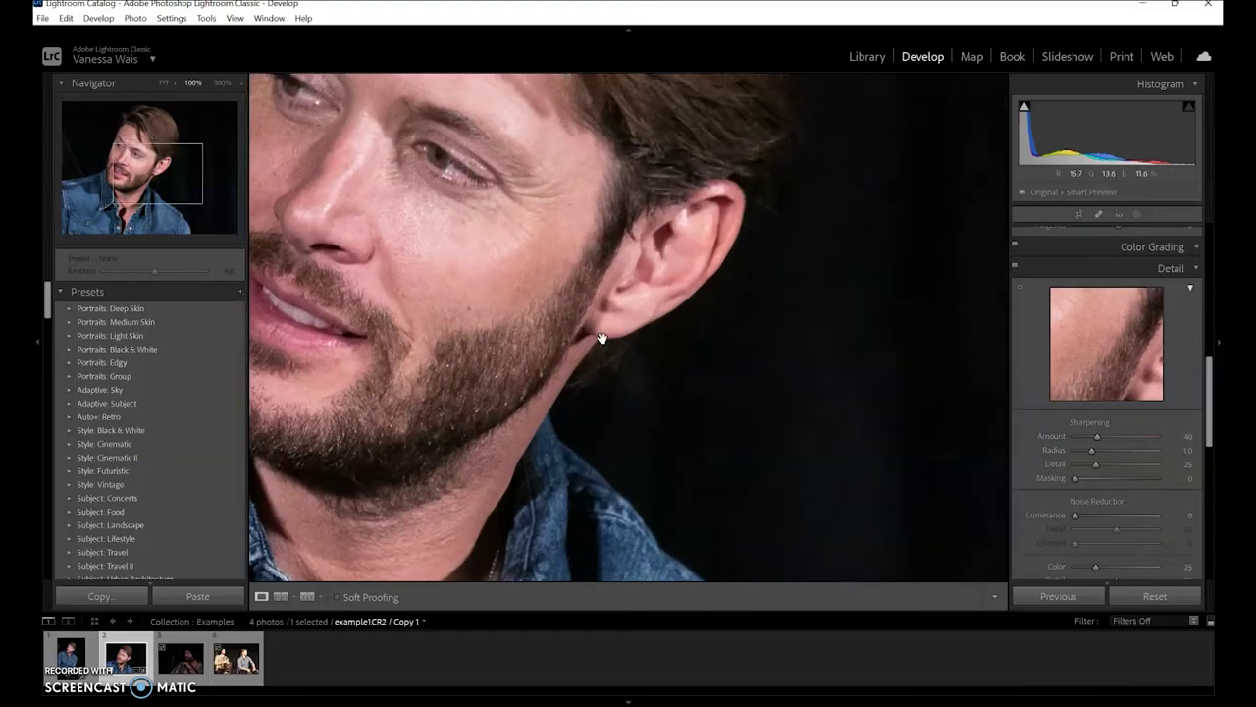
left_click_drag(525, 286, 597, 308)
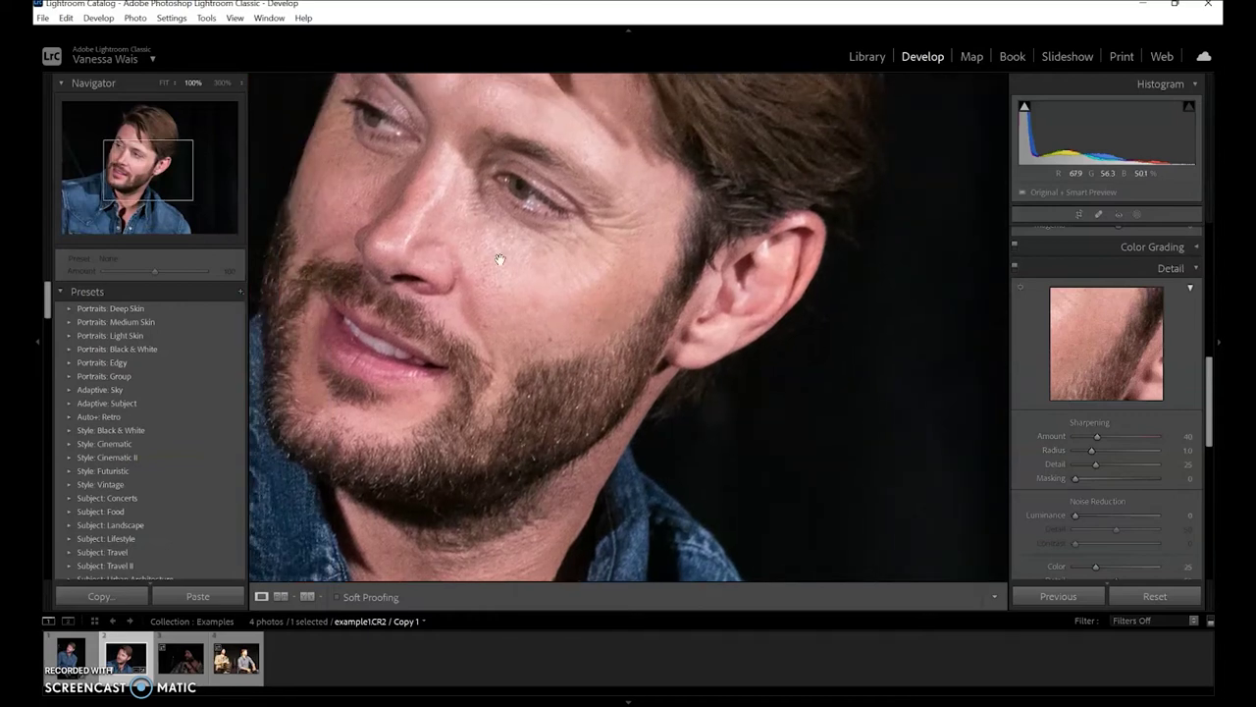
left_click(223, 83)
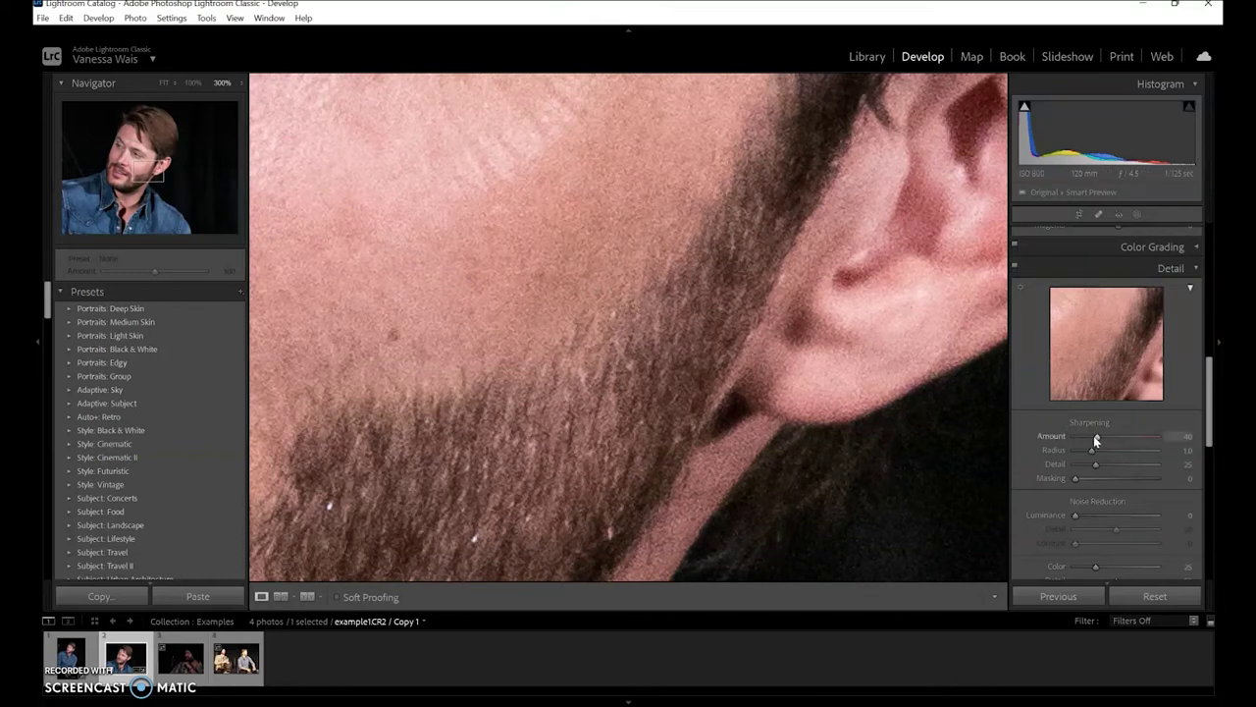
left_click_drag(1097, 439, 1065, 447)
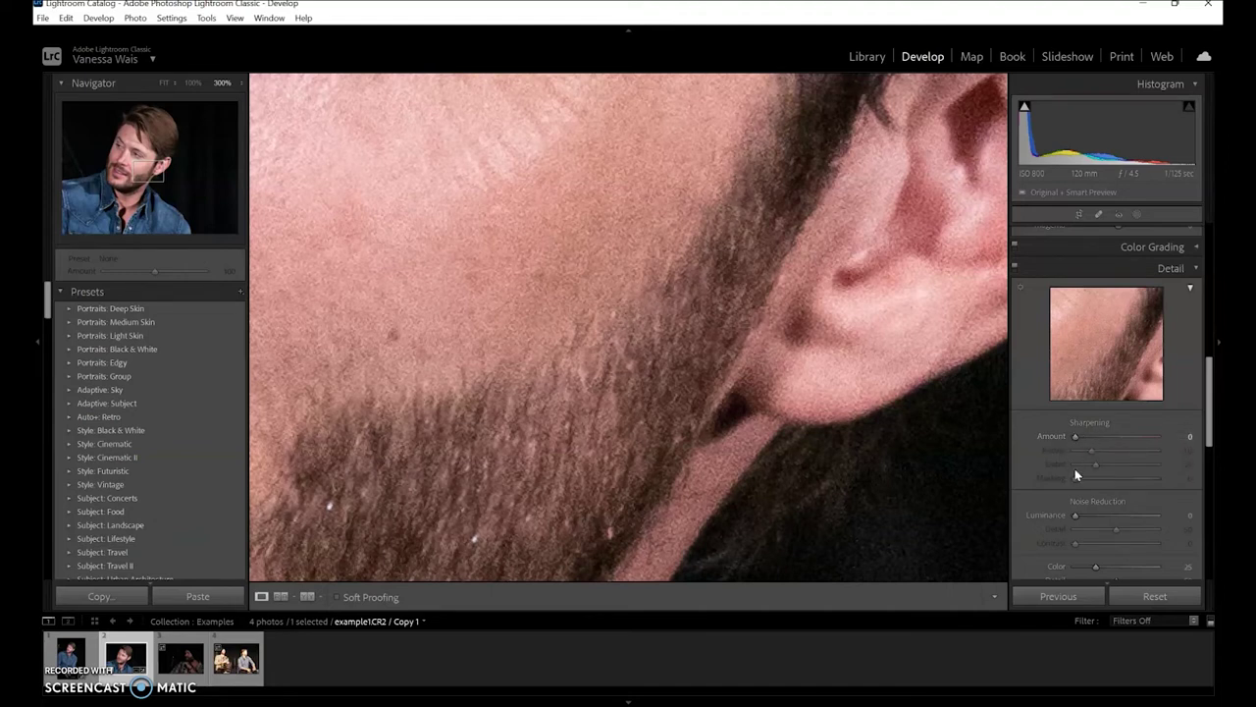
left_click(163, 83)
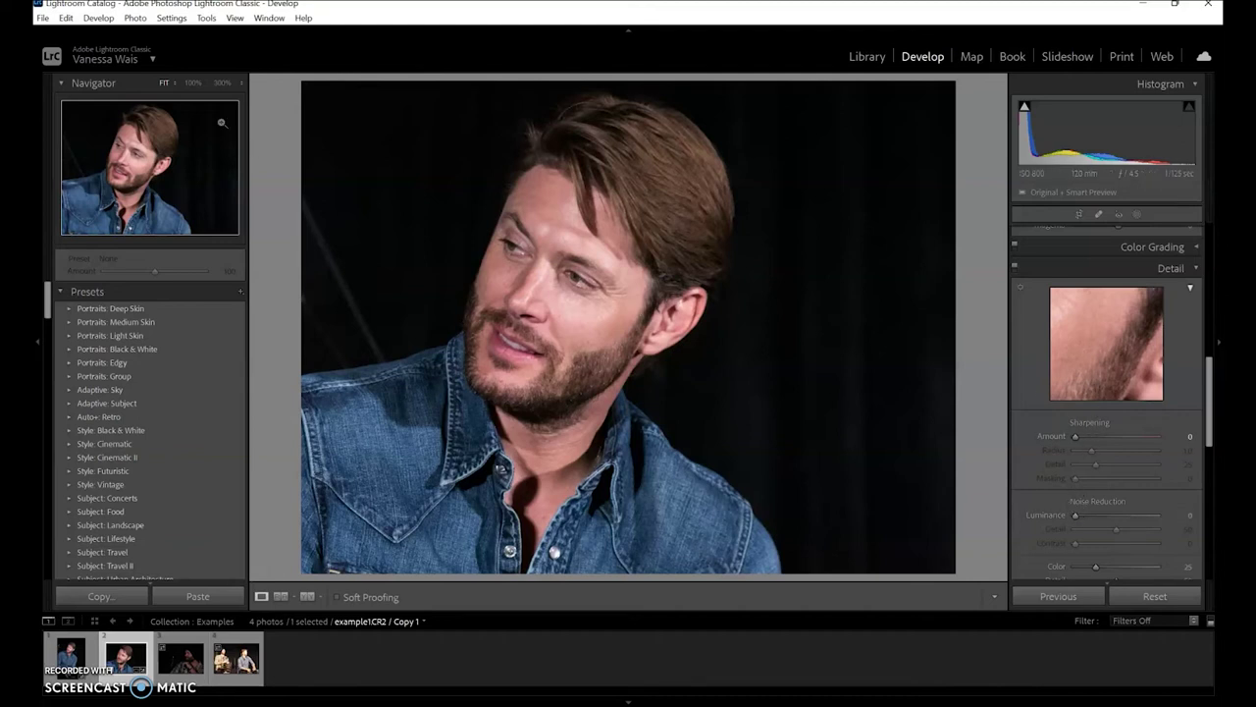
Try a range of Luminance noise reduction on the face at 100%, and set it to 3.
left_click(192, 83)
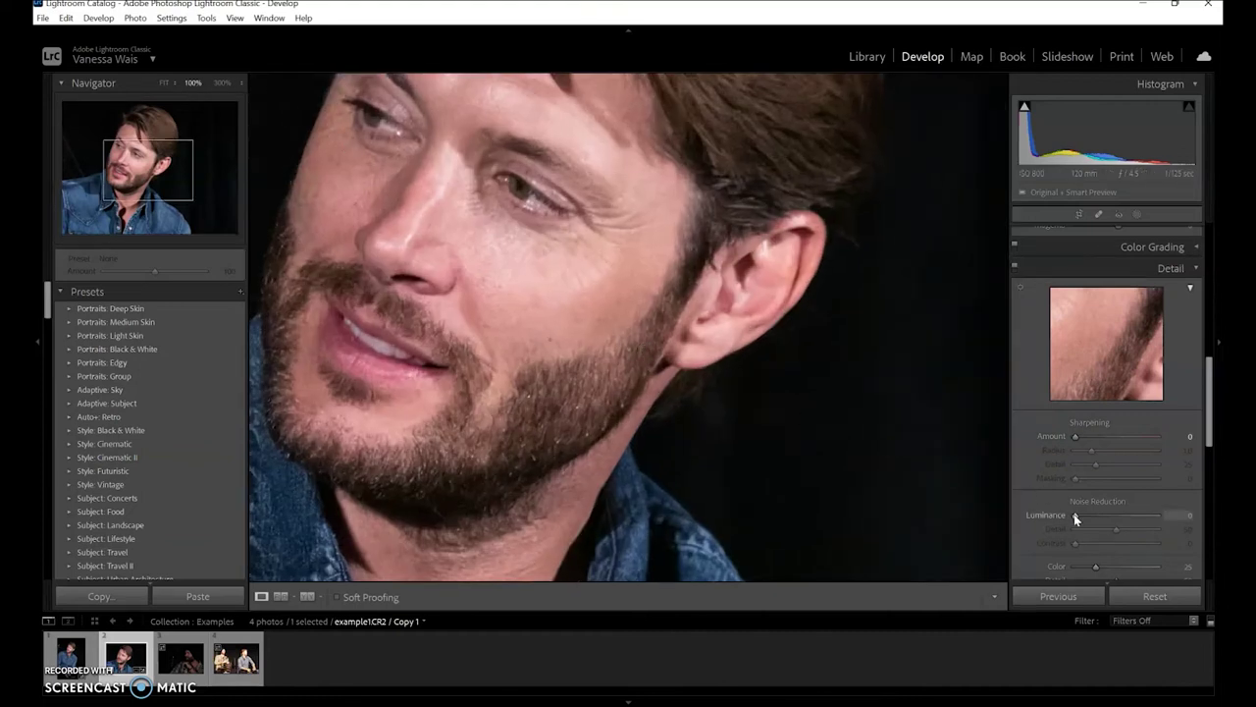
left_click_drag(1075, 517, 1079, 518)
left_click_drag(1105, 519, 1117, 521)
left_click_drag(1157, 519, 1068, 515)
scroll(1210, 402, "down", 3)
left_click_drag(1075, 389, 1076, 384)
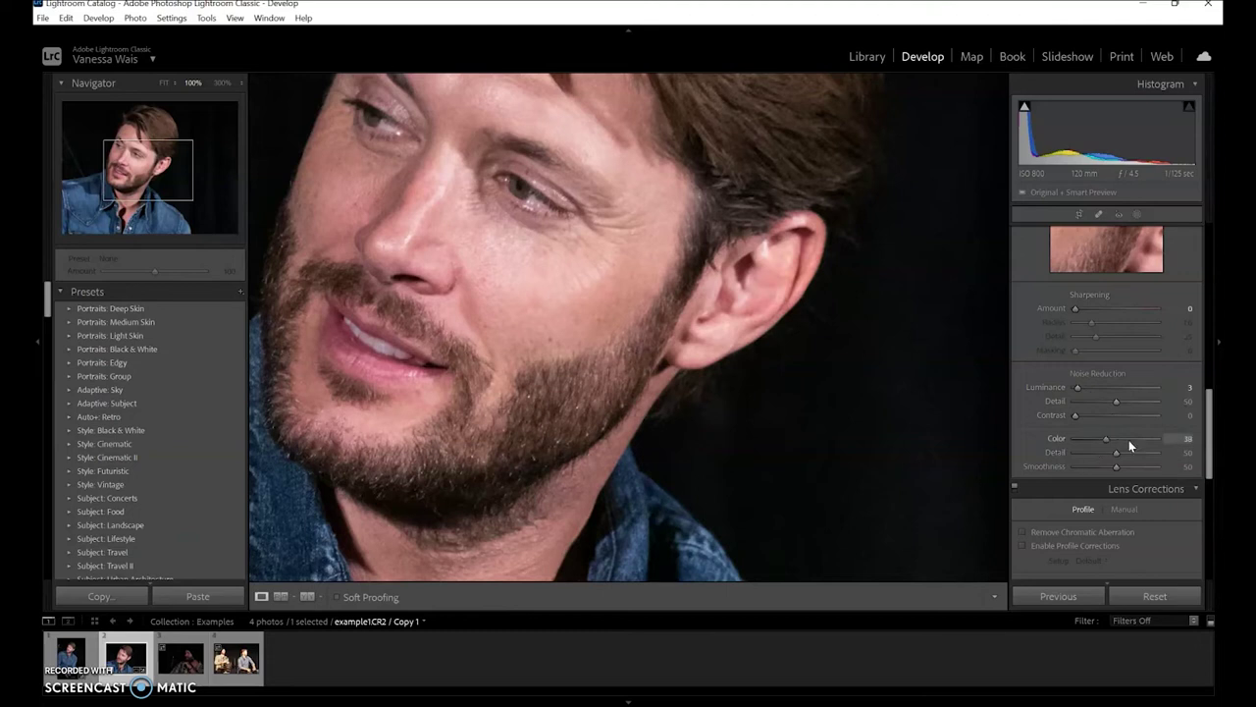
Compare the skin with Color noise reduction raised high and at 0, inspecting at 300%, and return it to 25.
left_click_drag(1135, 445, 1173, 446)
left_click_drag(1157, 436, 1063, 435)
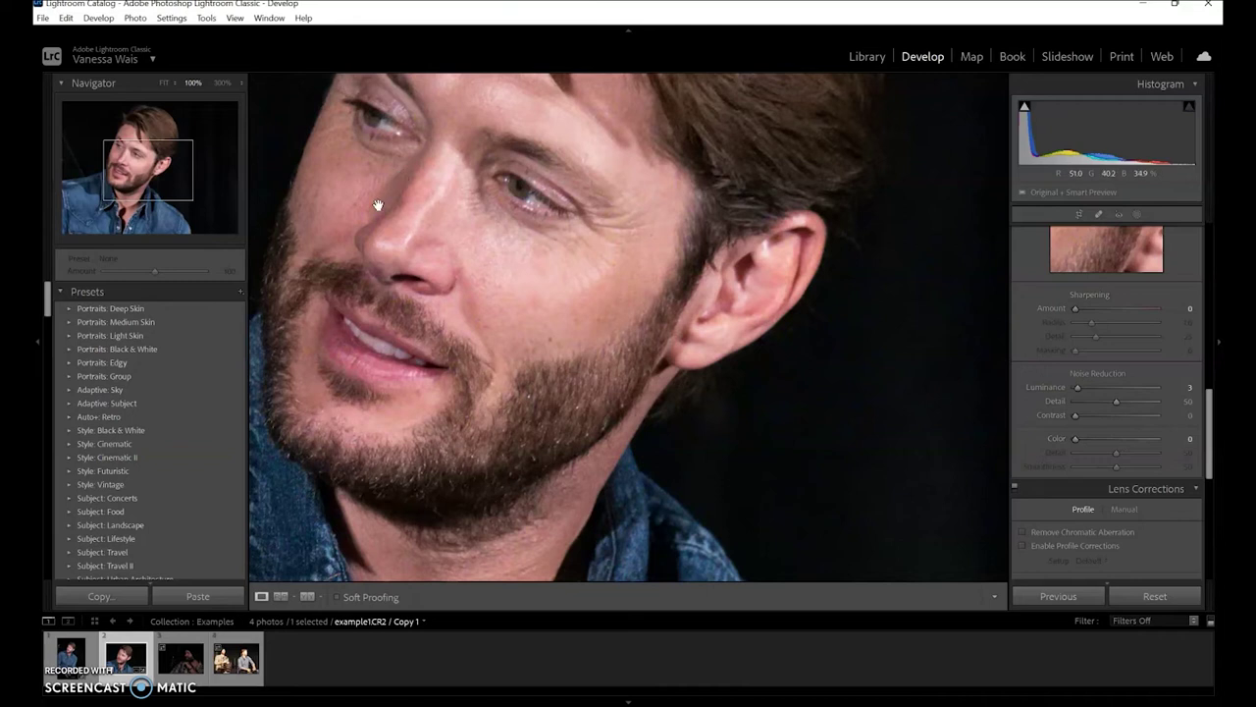
left_click(358, 152)
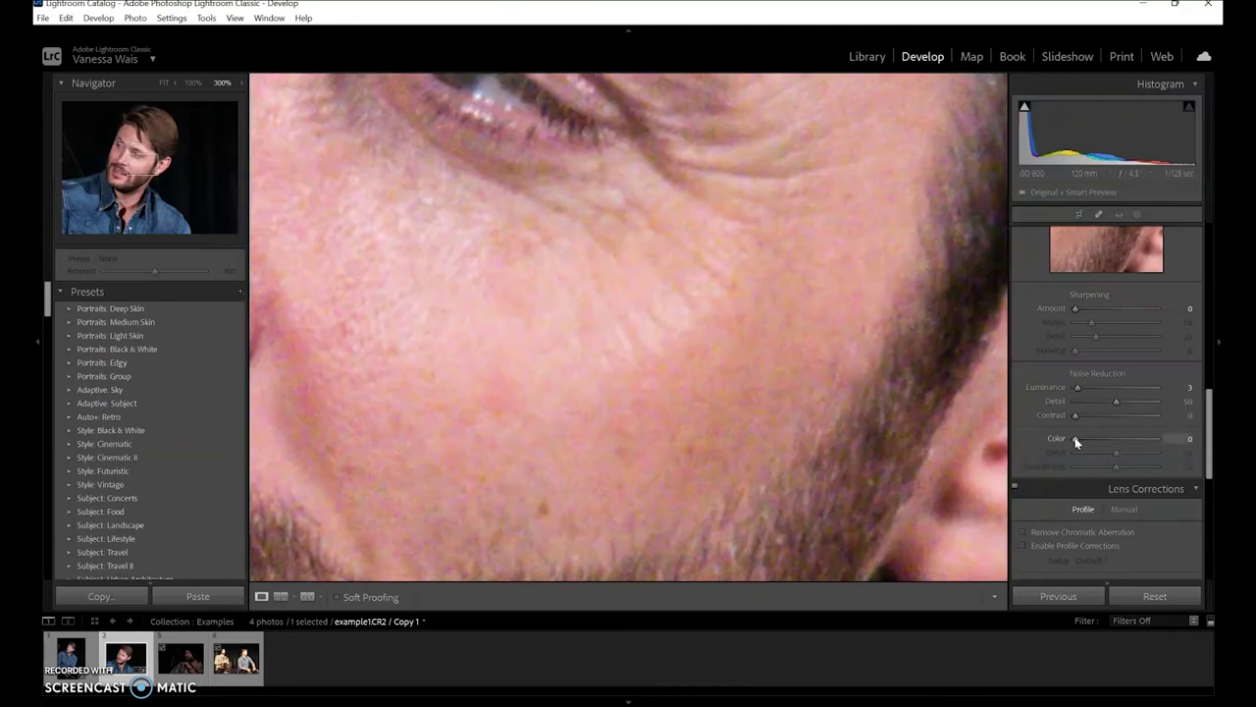
left_click_drag(1076, 439, 1095, 439)
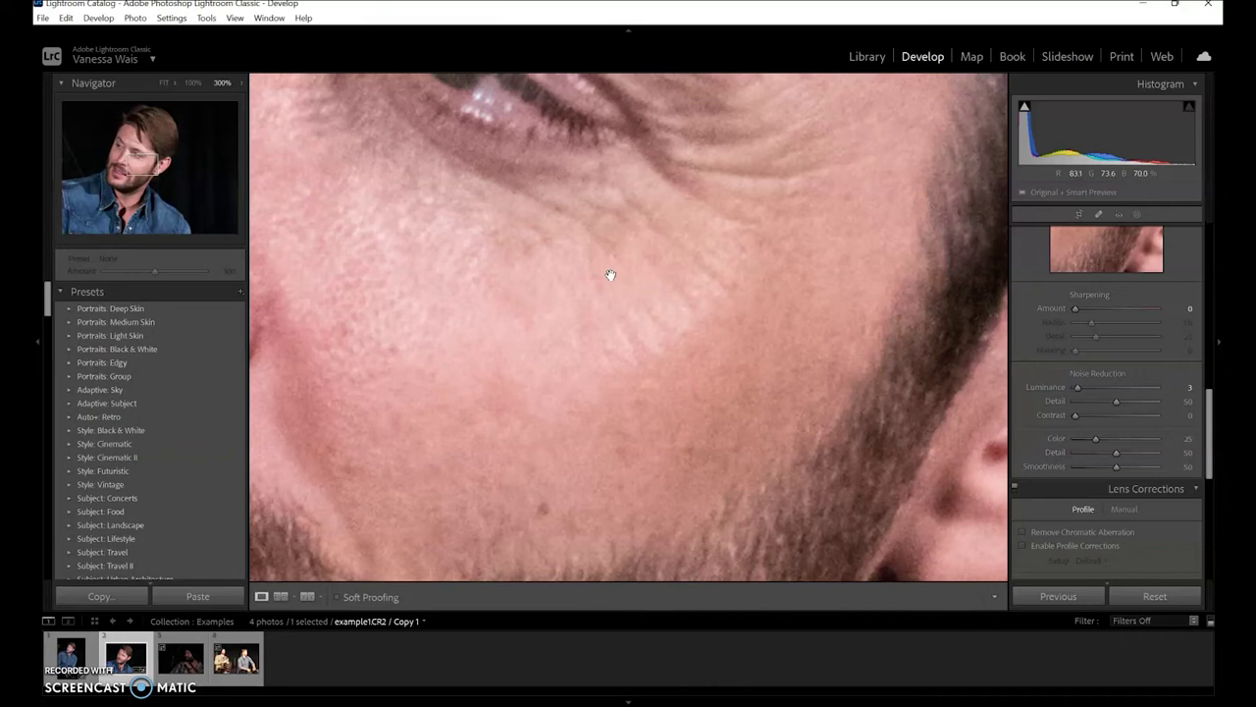
left_click(165, 83)
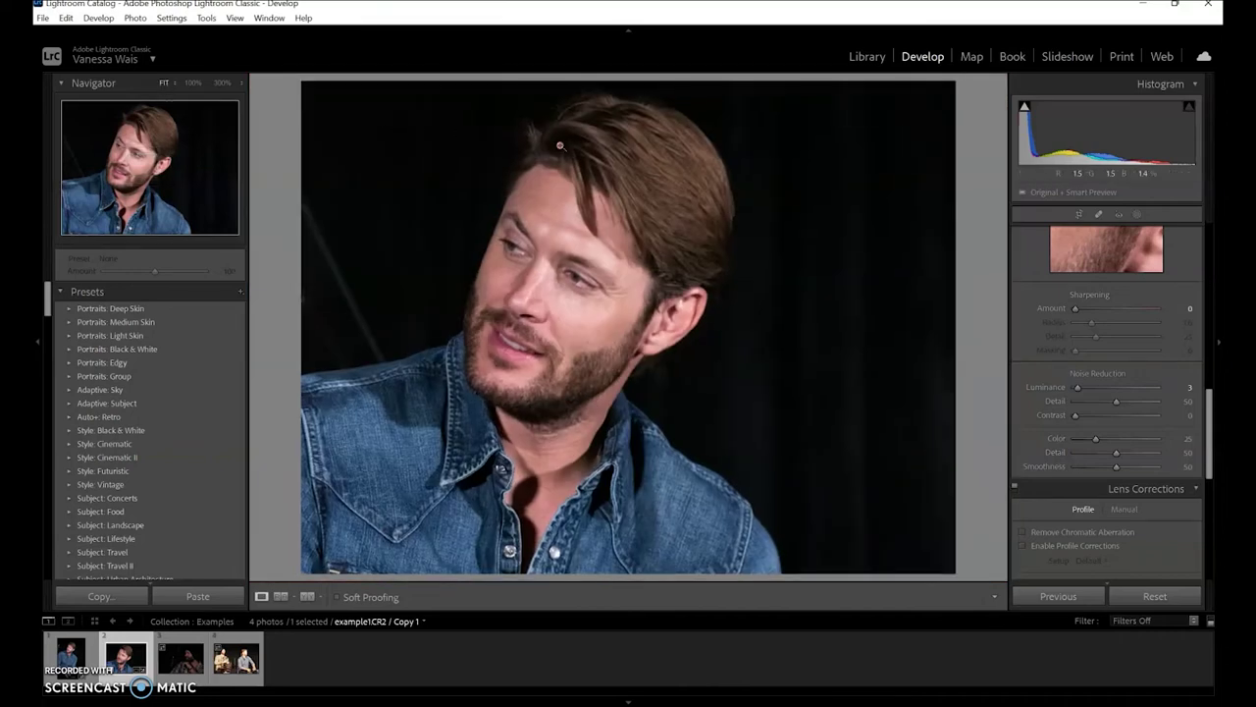
Enable lens profile corrections and review the available lens makes, keeping Canon.
left_click_drag(1213, 397, 1213, 461)
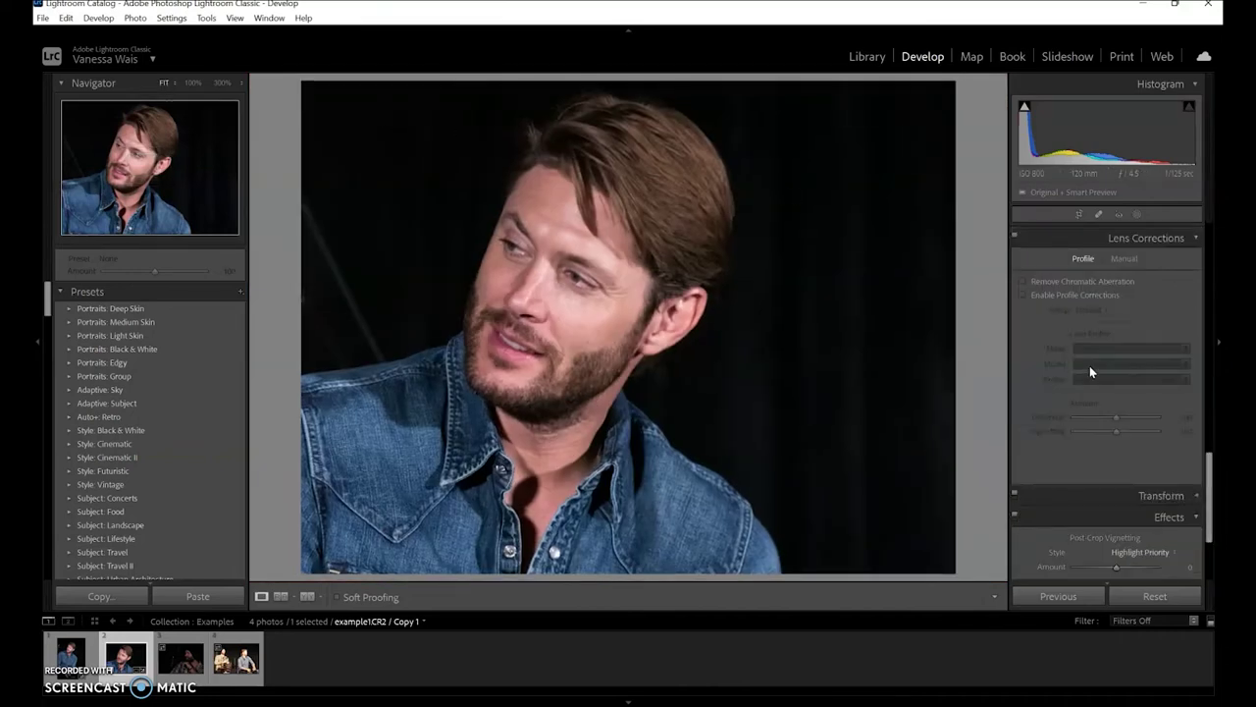
left_click(1022, 296)
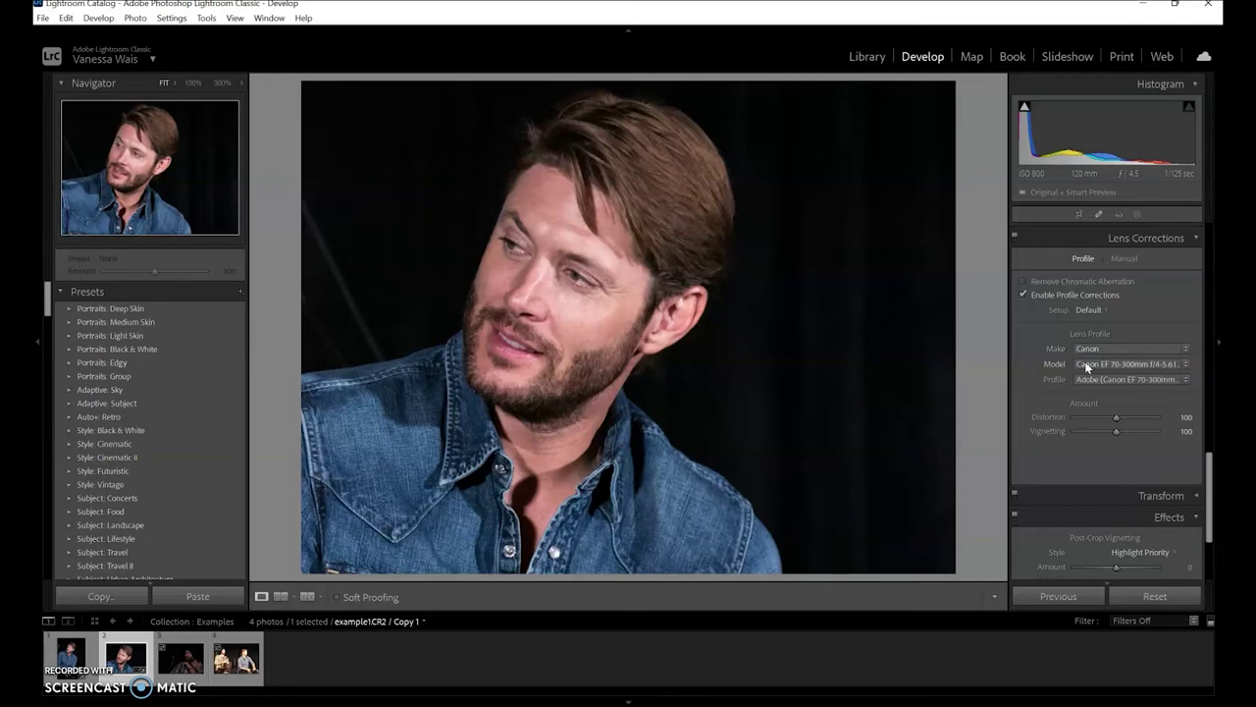
left_click(1174, 349)
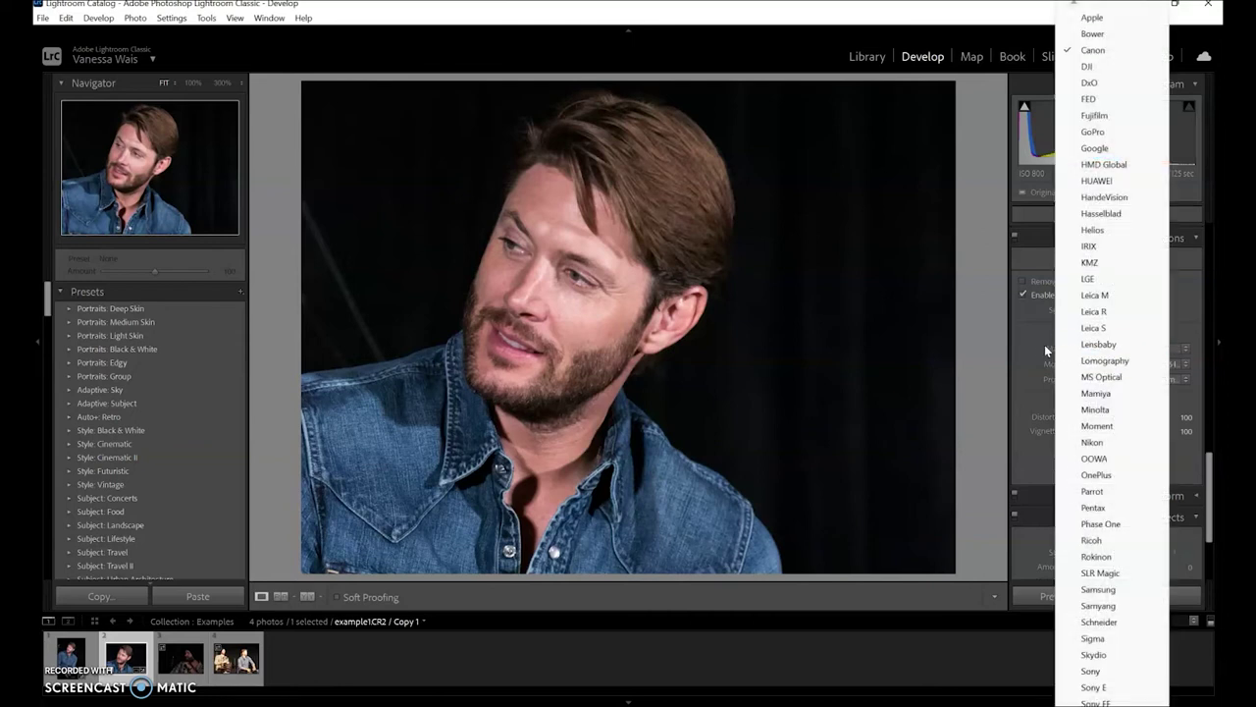
left_click(1040, 343)
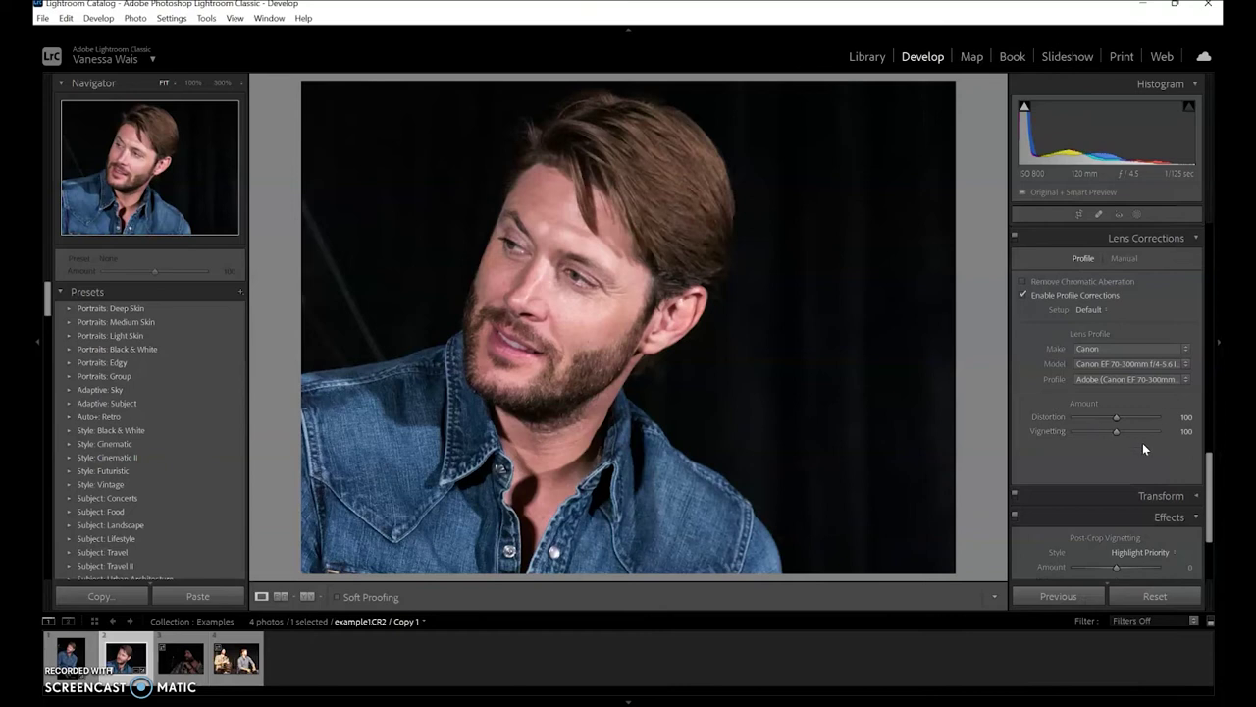
Set the post-crop vignetting Amount to -23 with the Highlight Priority style.
scroll(1168, 466, "down", 3)
left_click_drag(1115, 422, 1106, 421)
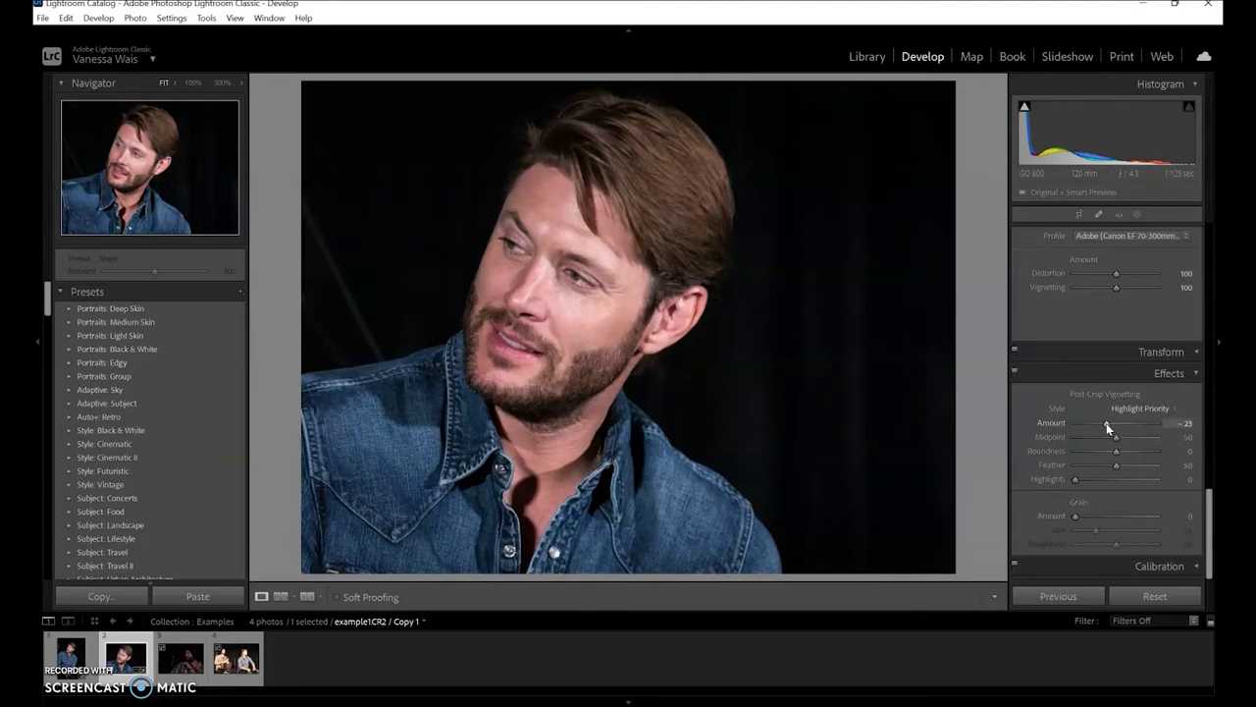
Refine the post-crop vignette to Amount -38, Midpoint 43, Roundness -17 and Feather 71, leaving Grain Amount at 0.
left_click_drag(1106, 423, 1168, 420)
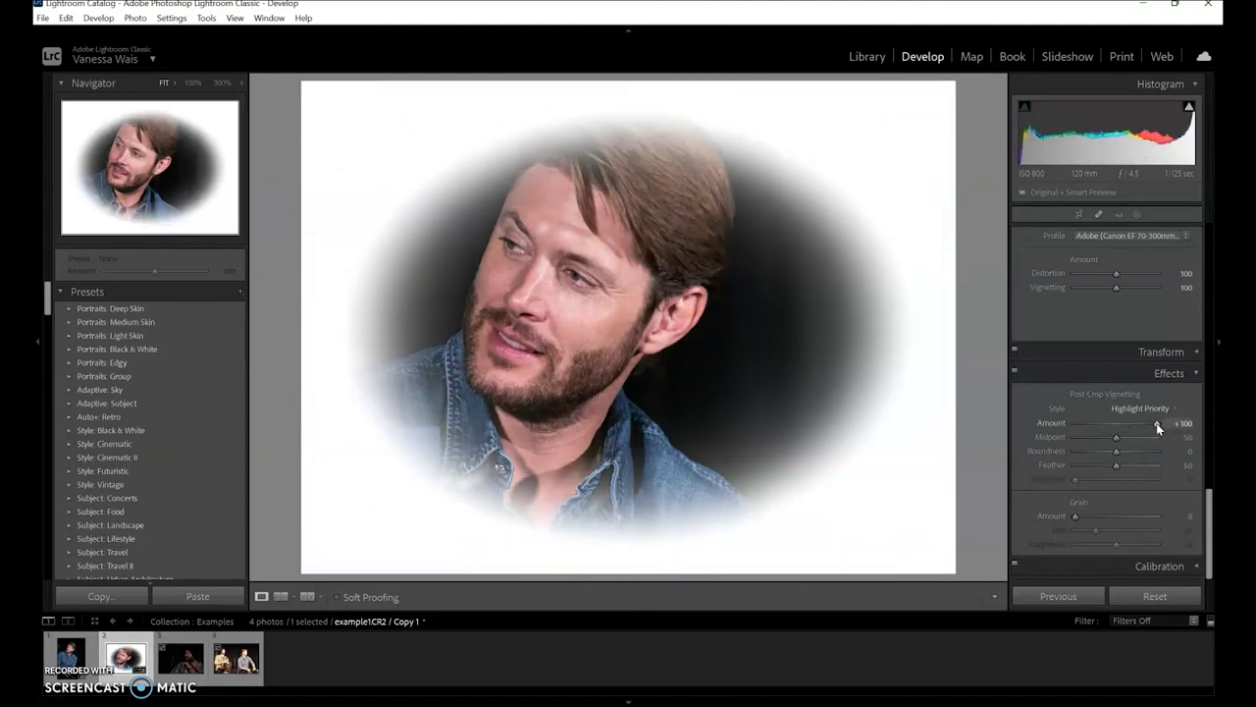
left_click_drag(1156, 423, 1101, 432)
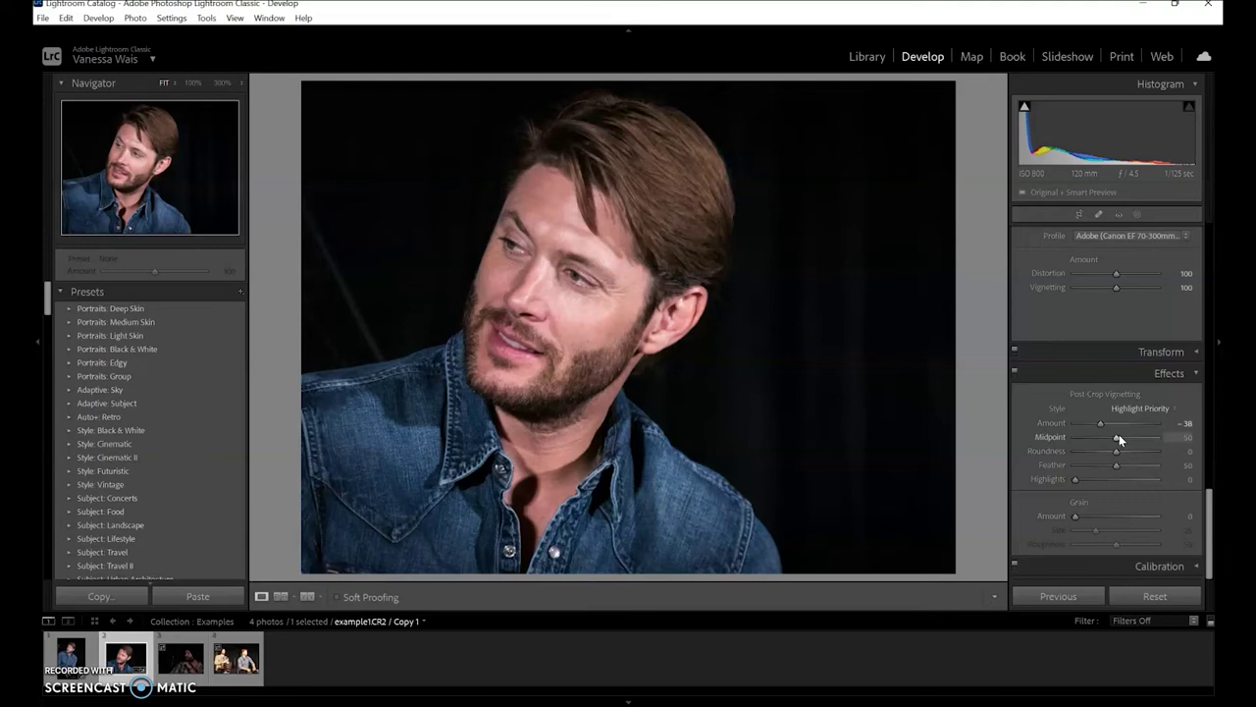
left_click_drag(1115, 436, 1075, 464)
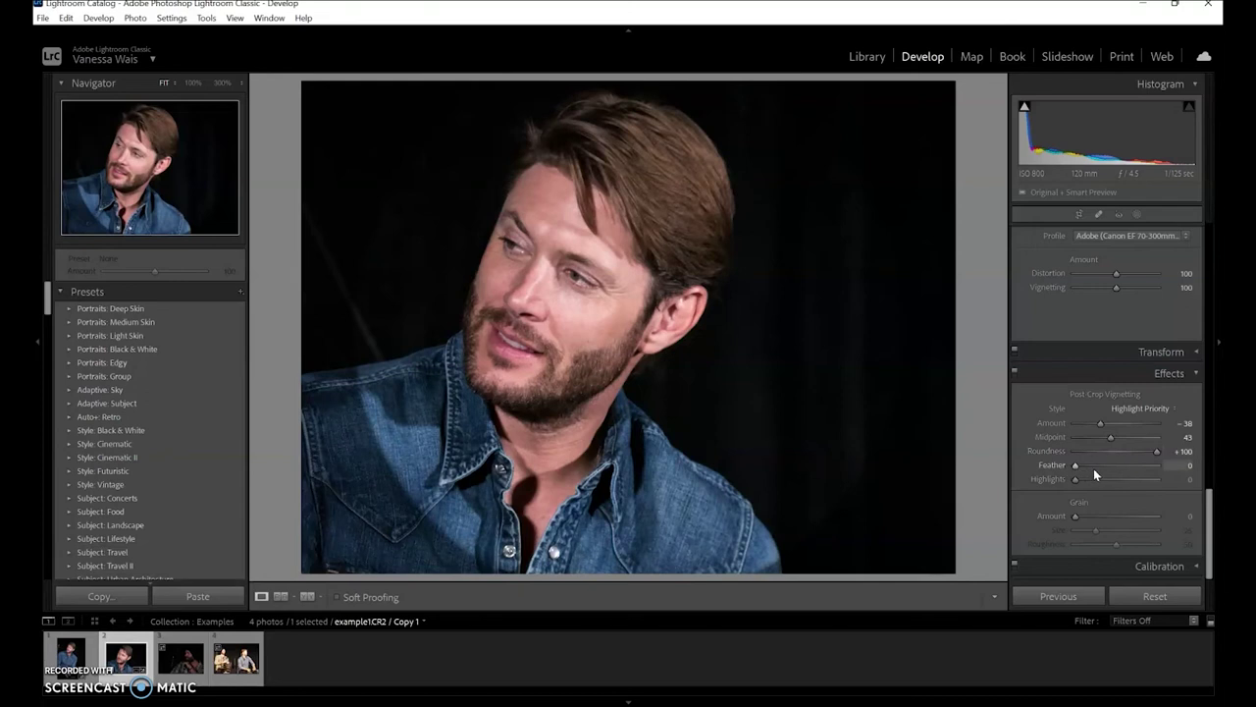
left_click_drag(1157, 451, 1126, 464)
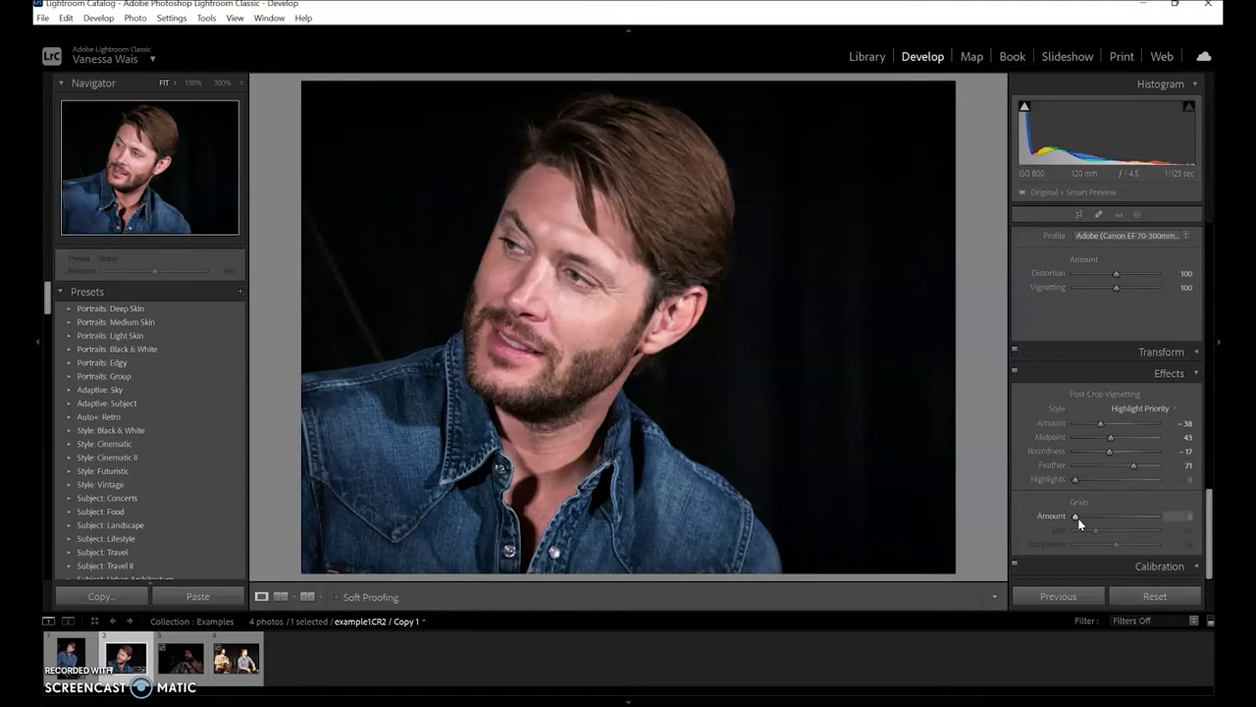
left_click_drag(1075, 516, 1048, 523)
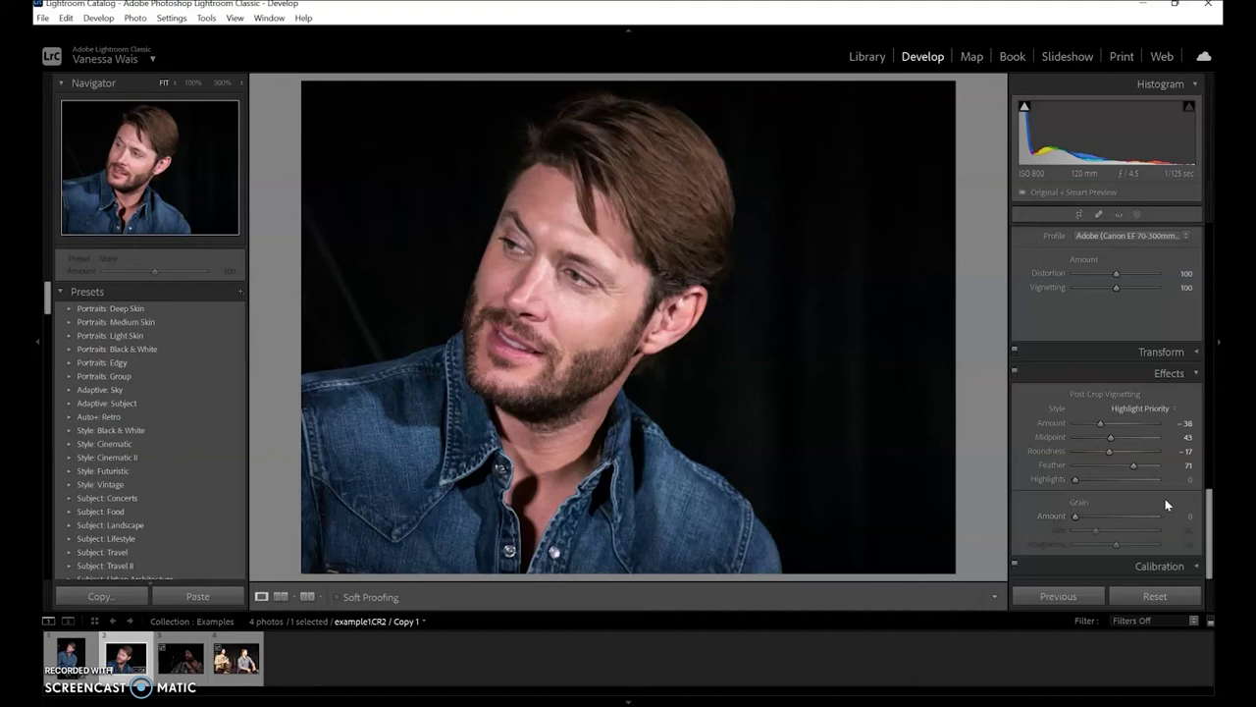
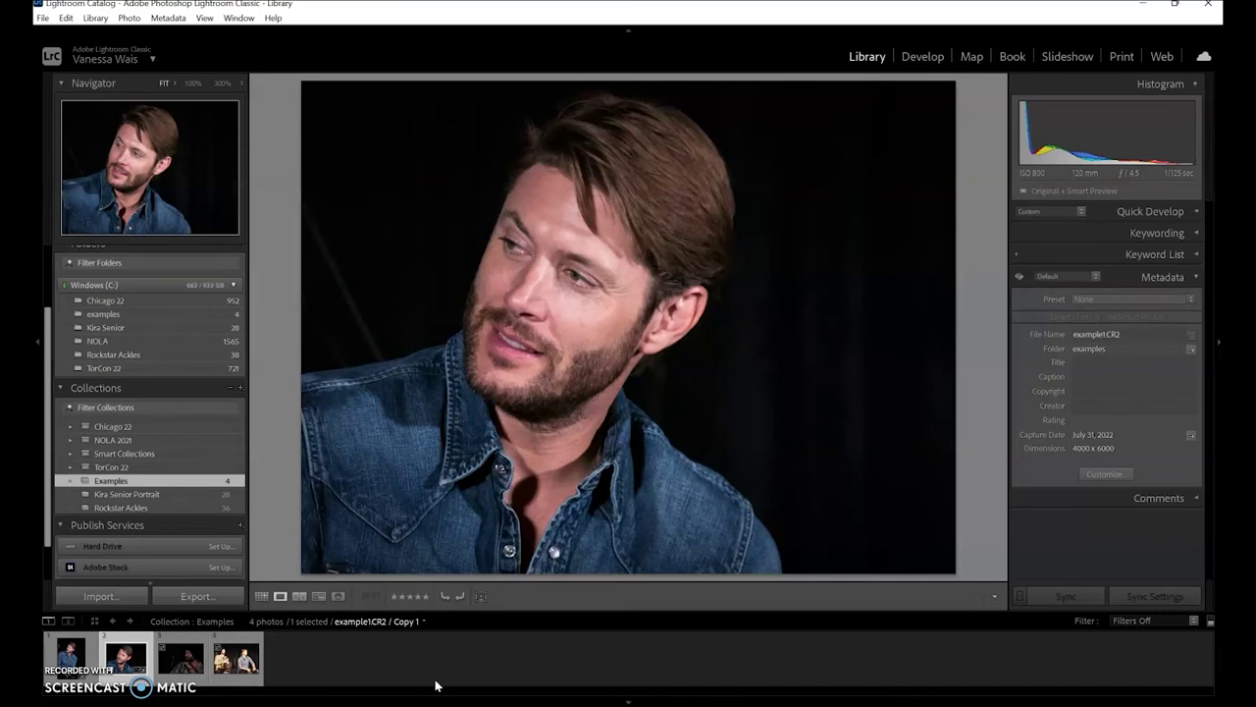
Open example2.CR2 in the Library, examine the man's face at 300% and 100%, and return to the full view.
left_click(182, 655)
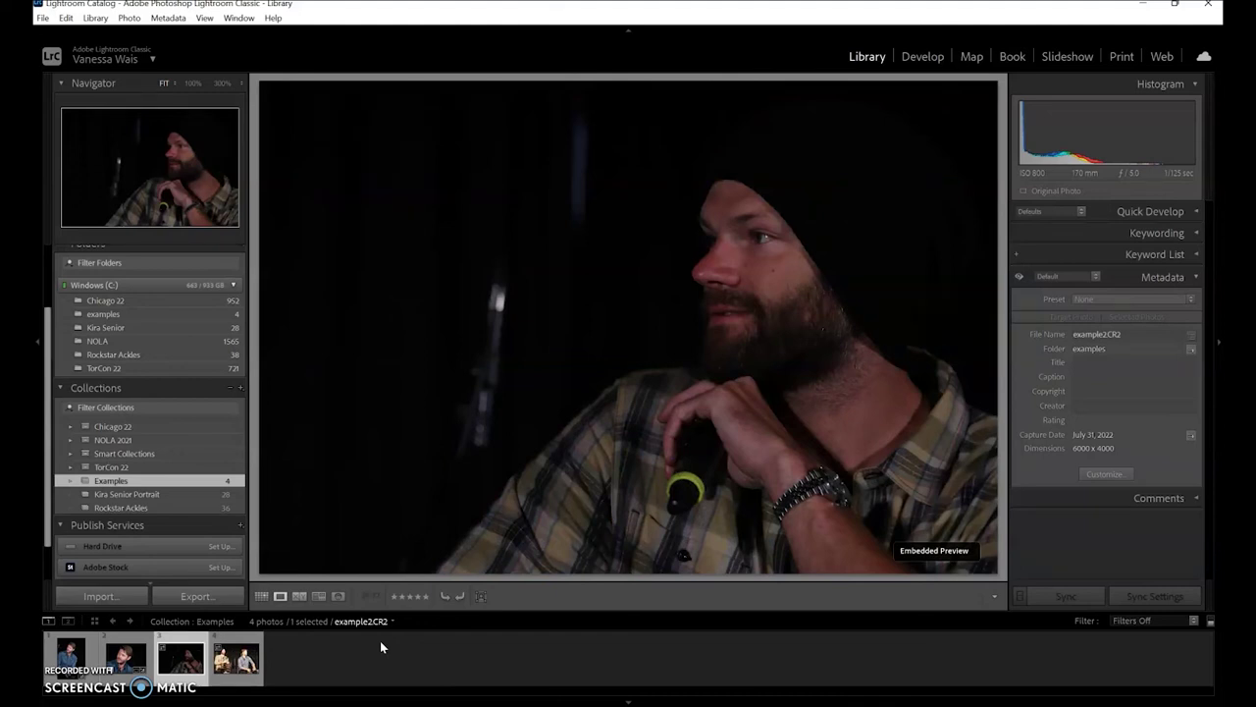
left_click(724, 267)
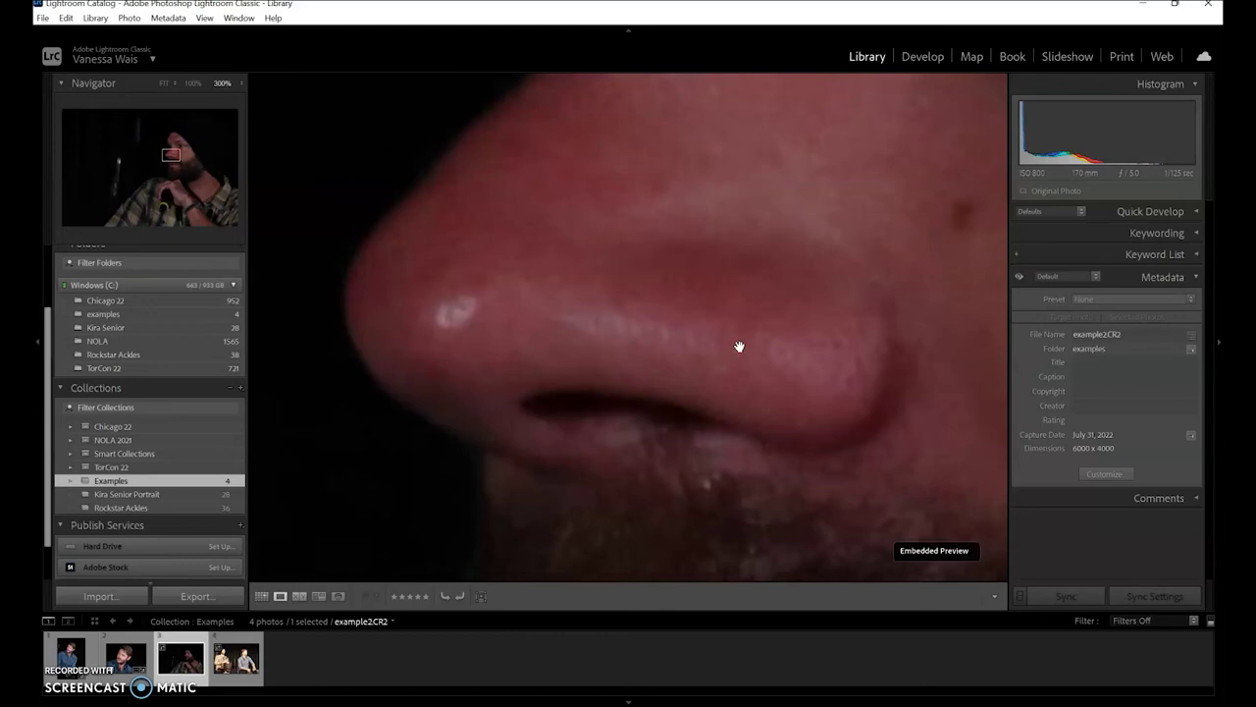
left_click(189, 86)
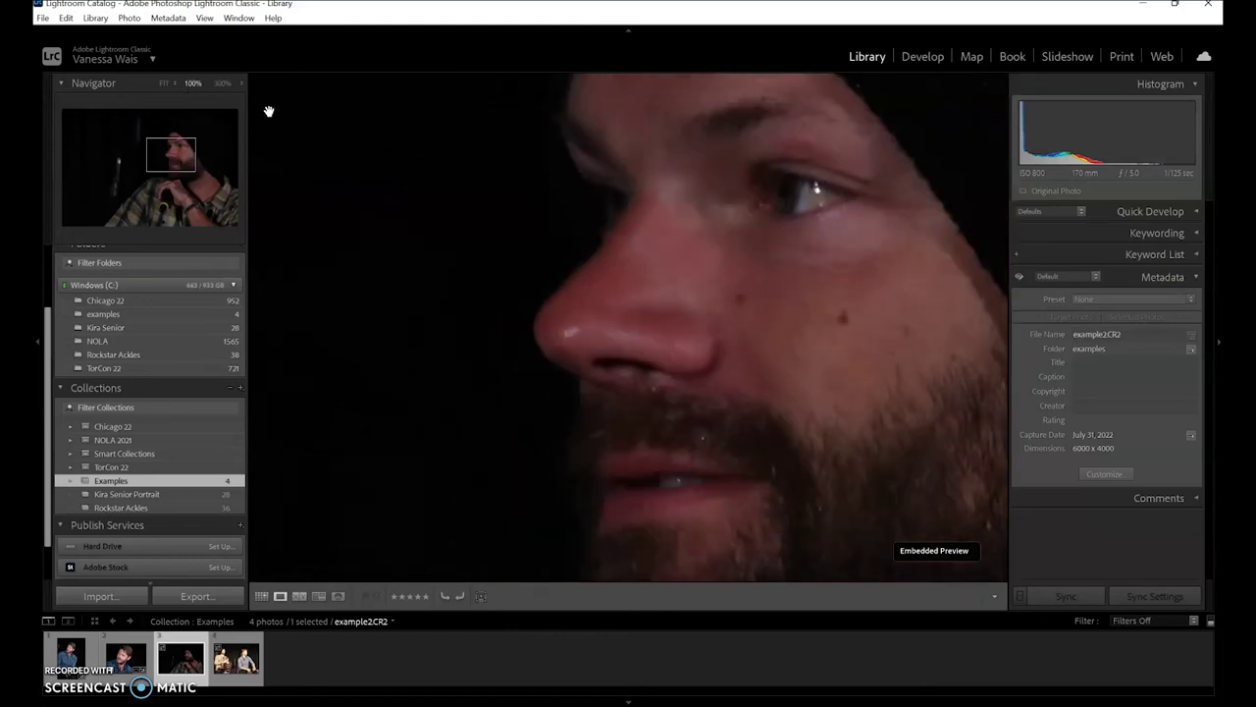
left_click_drag(628, 331, 586, 321)
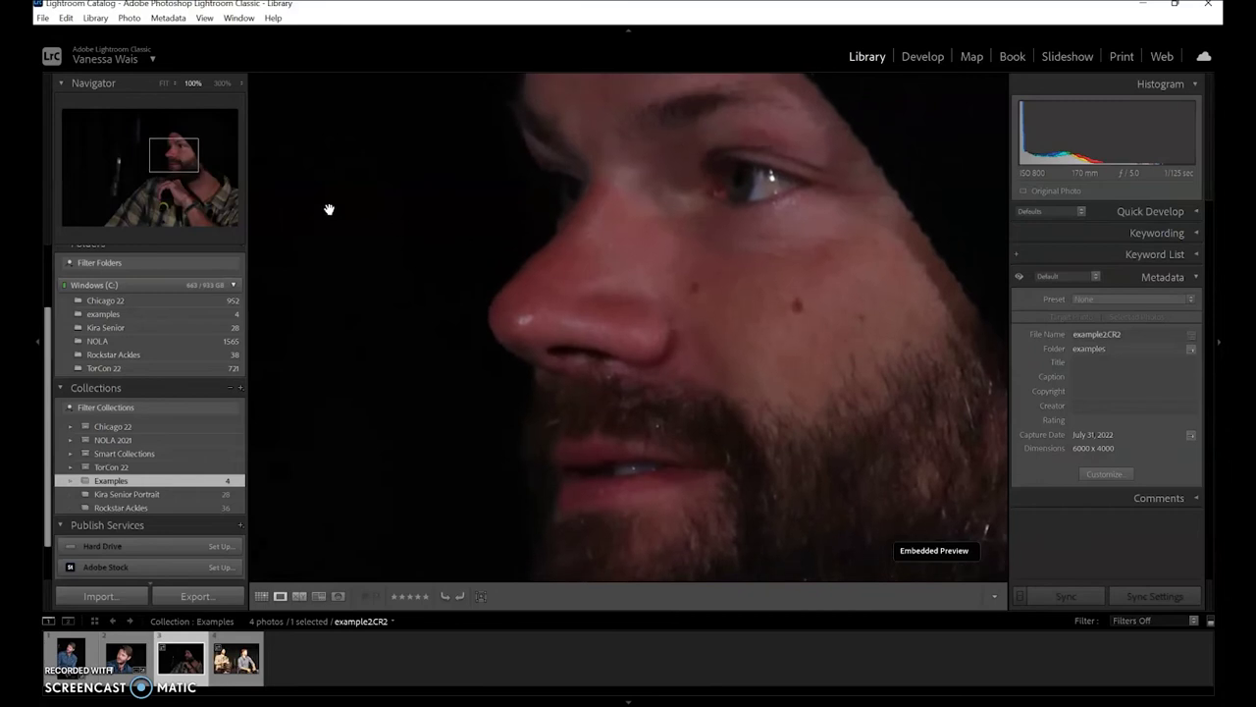
left_click(163, 86)
left_click(163, 84)
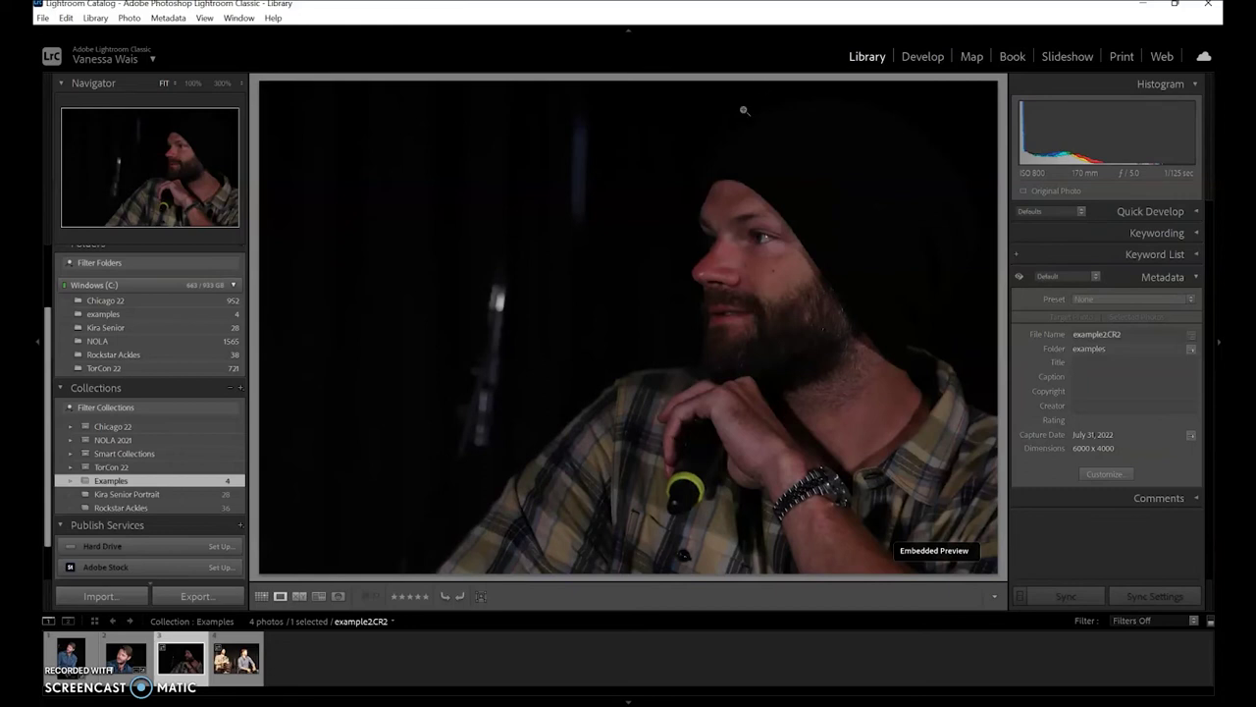
Develop example2.CR2 by setting the HSL Saturation of all eight colors to -100.
left_click(920, 57)
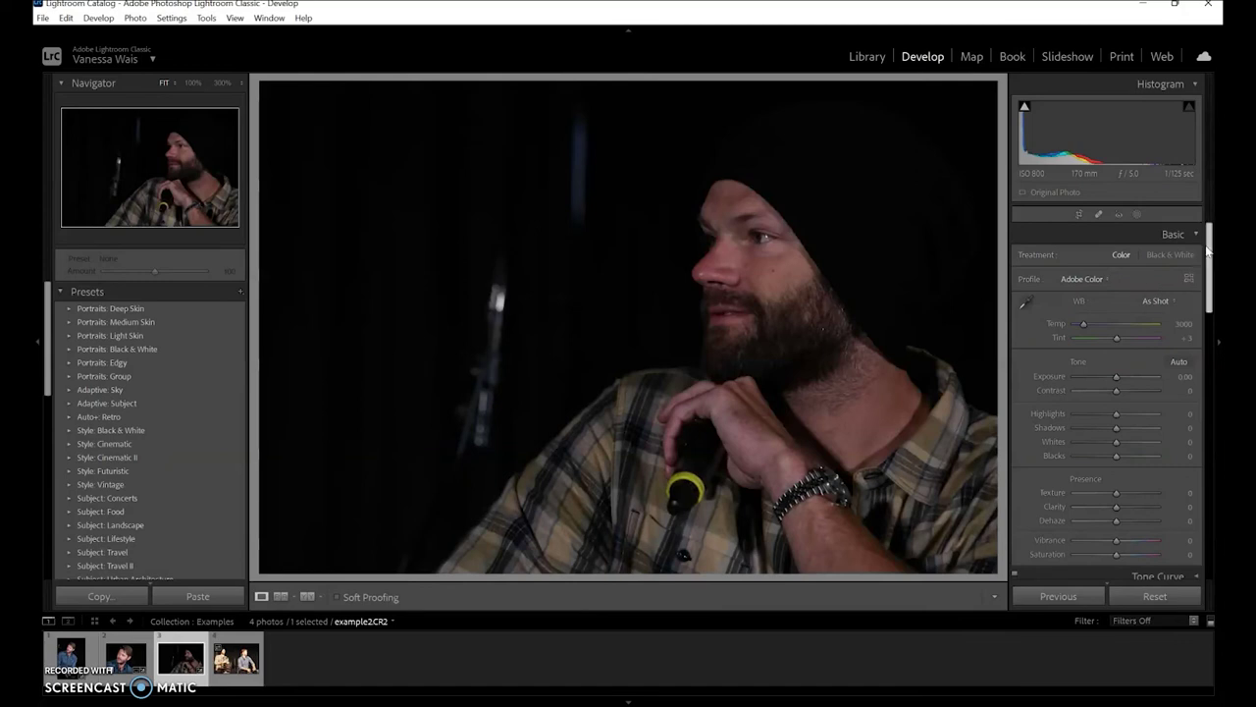
scroll(1209, 270, "down", 3)
left_click_drag(1209, 270, 1201, 328)
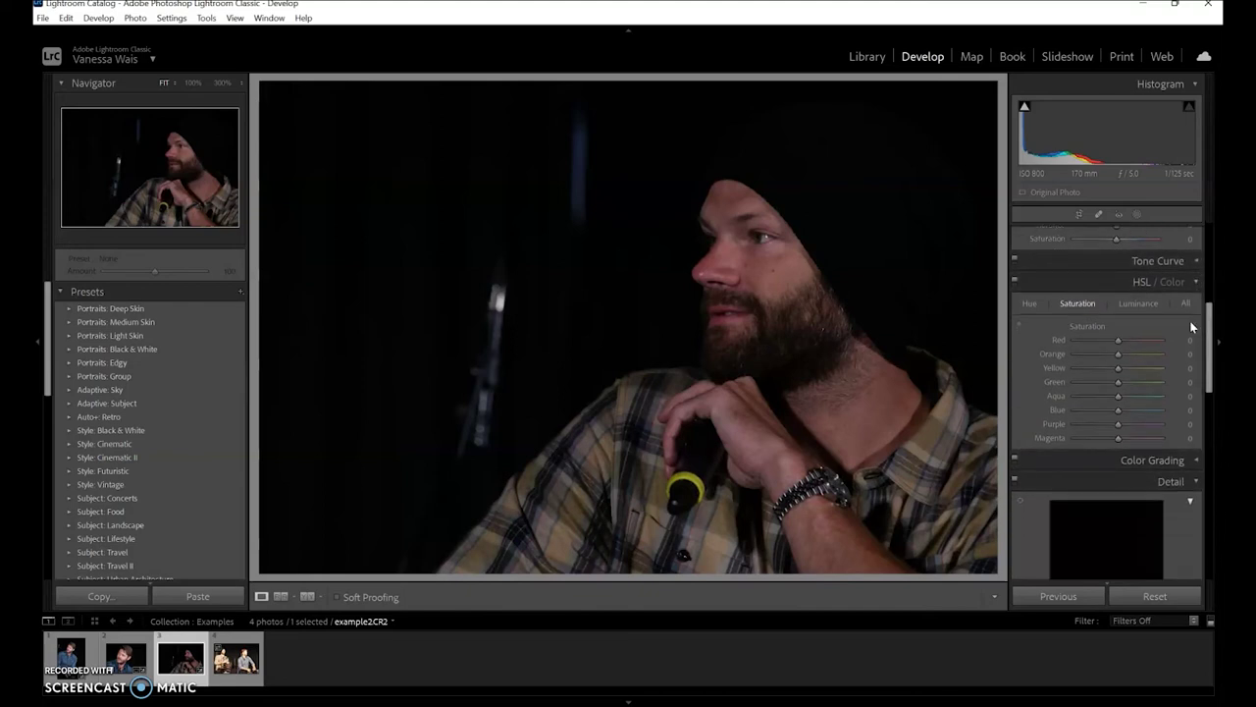
left_click_drag(1118, 342, 1066, 439)
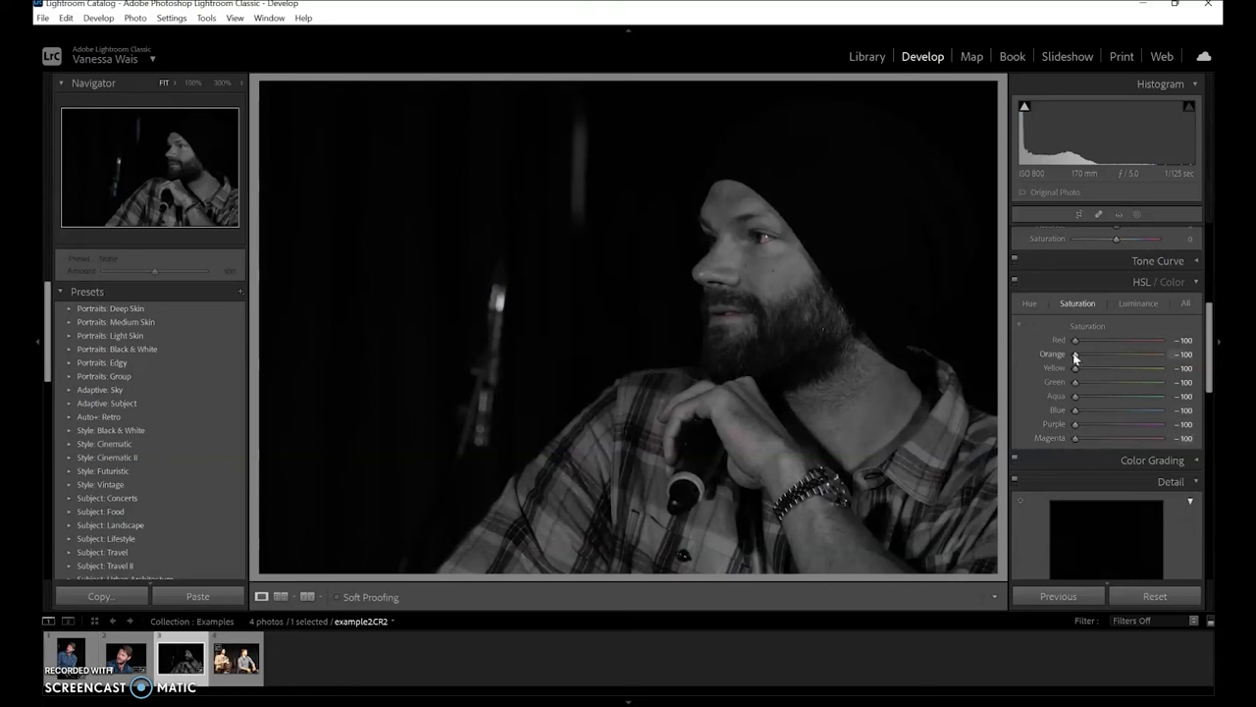
left_click_drag(1073, 352, 1074, 355)
Apply the Adobe Portrait profile and set Exposure to +1.11, Highlights to +10 and Whites to +23.
left_click_drag(1212, 376, 1215, 292)
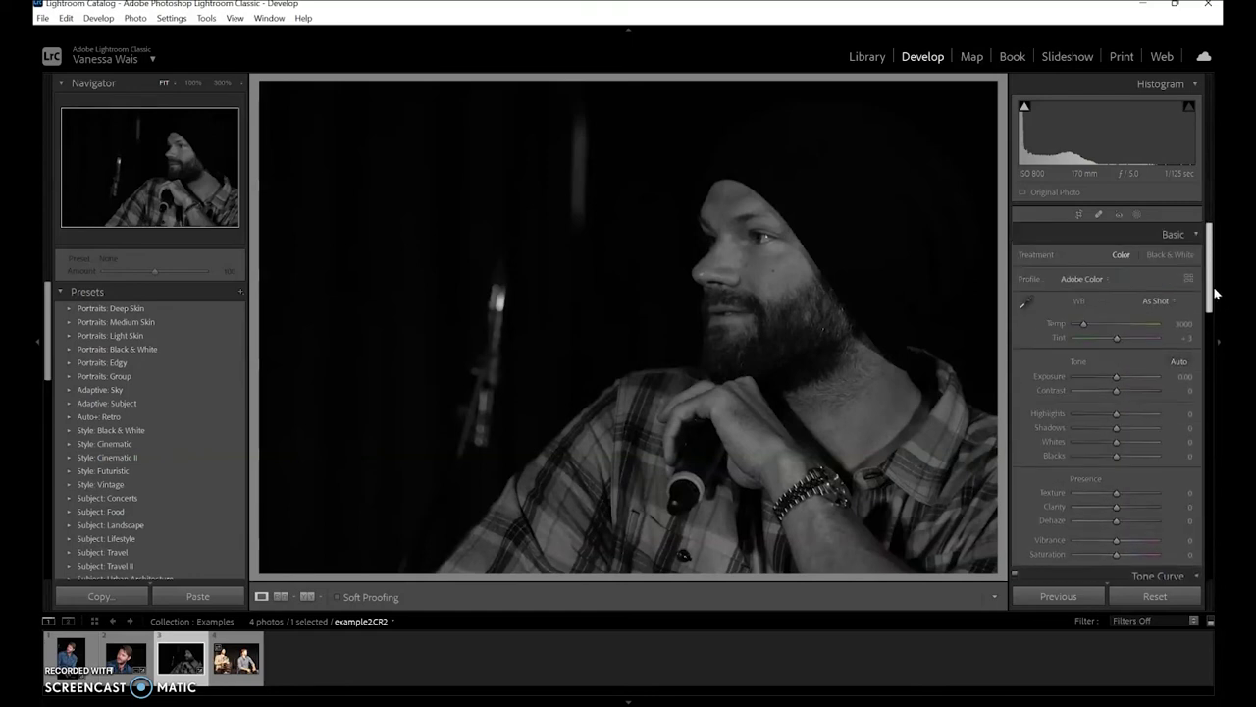
left_click(1102, 282)
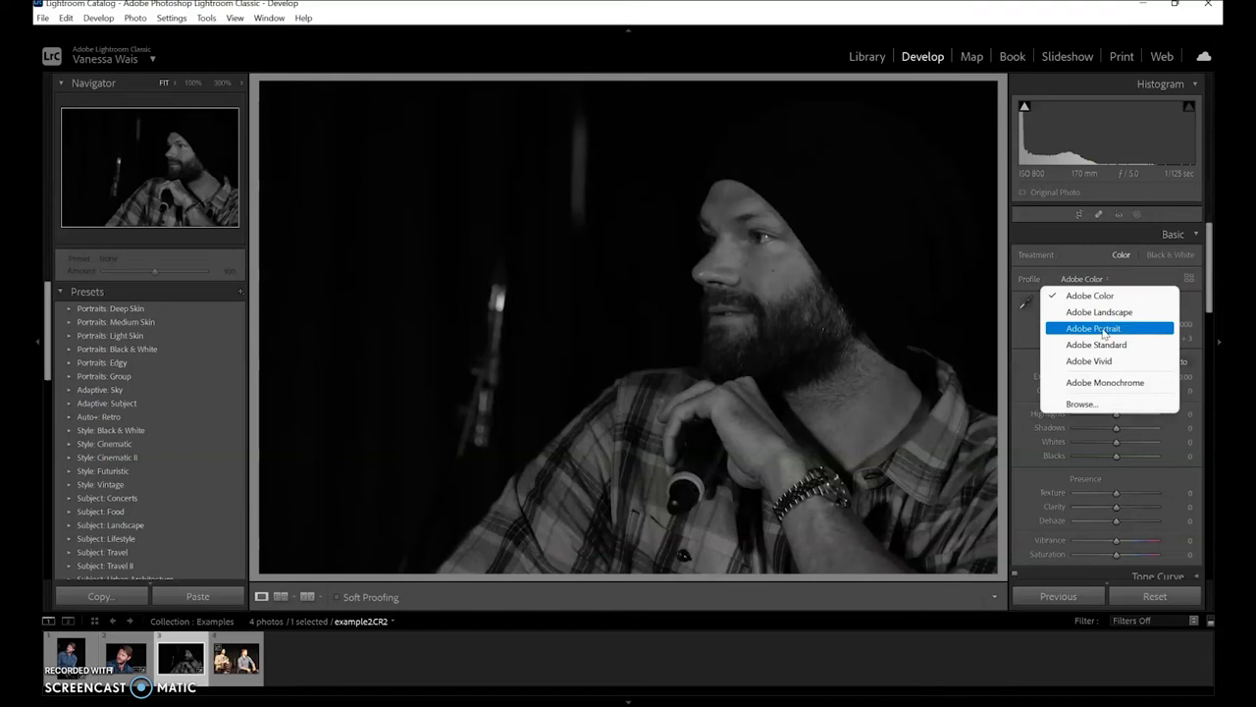
left_click(1104, 333)
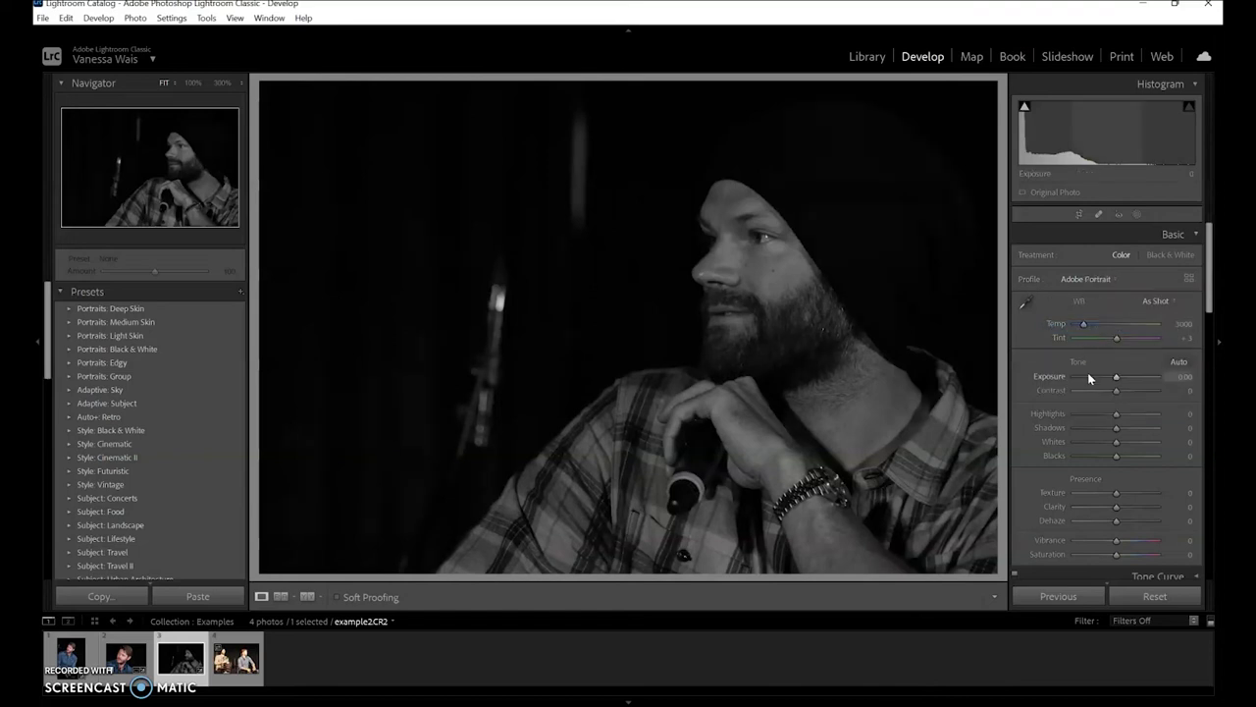
left_click_drag(1116, 374, 1125, 378)
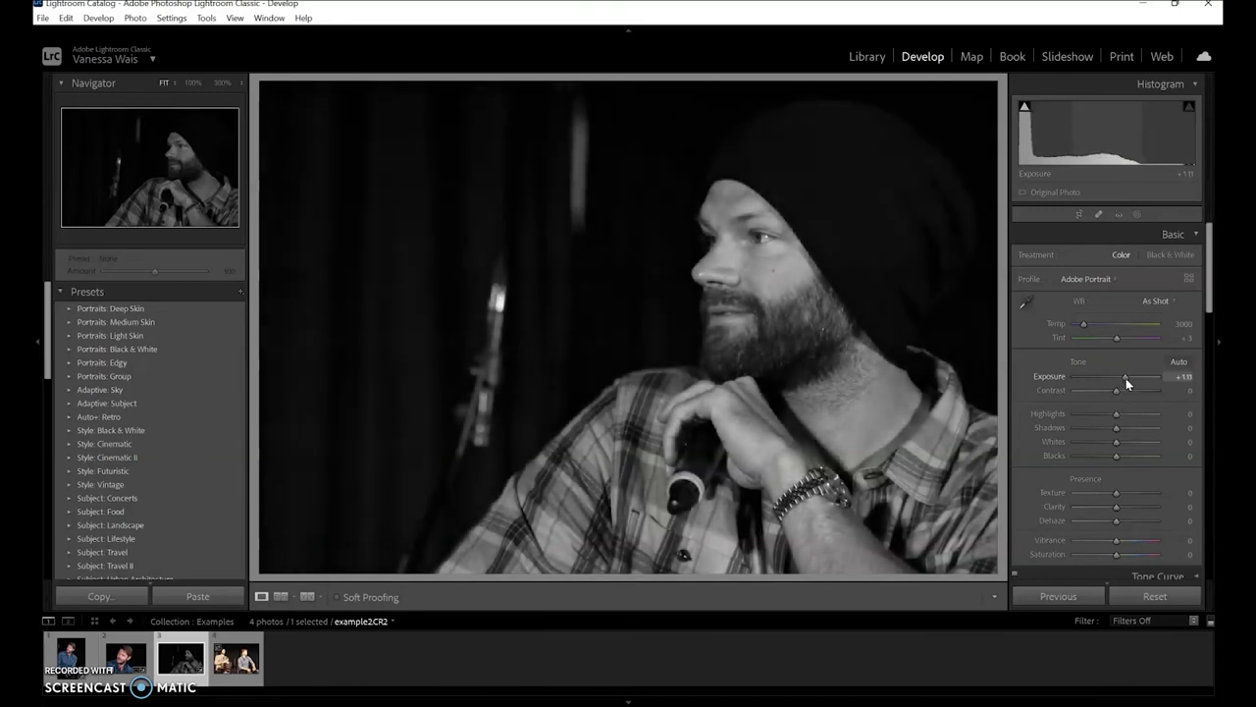
left_click_drag(1117, 414, 1125, 440)
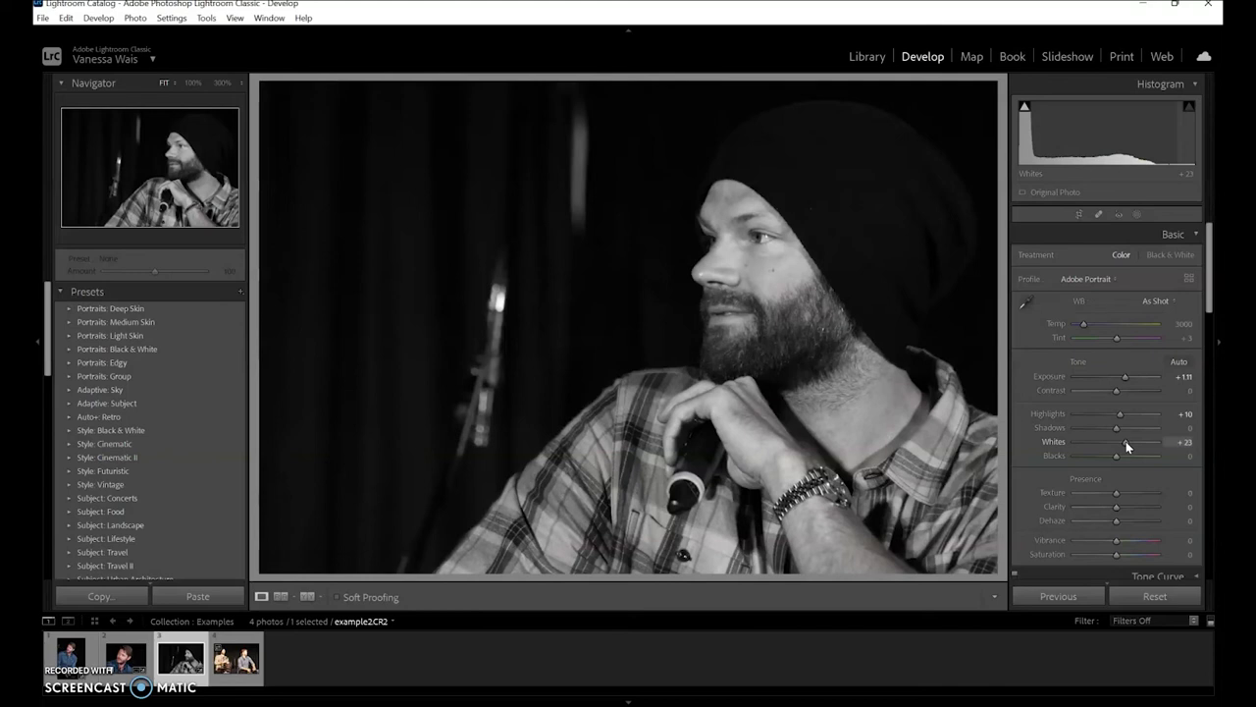
Set Clarity to +20 while checking the face at 100%, and adjust the tone to Contrast +7, Whites +33 and Highlights +15.
left_click_drag(1117, 506, 1119, 509)
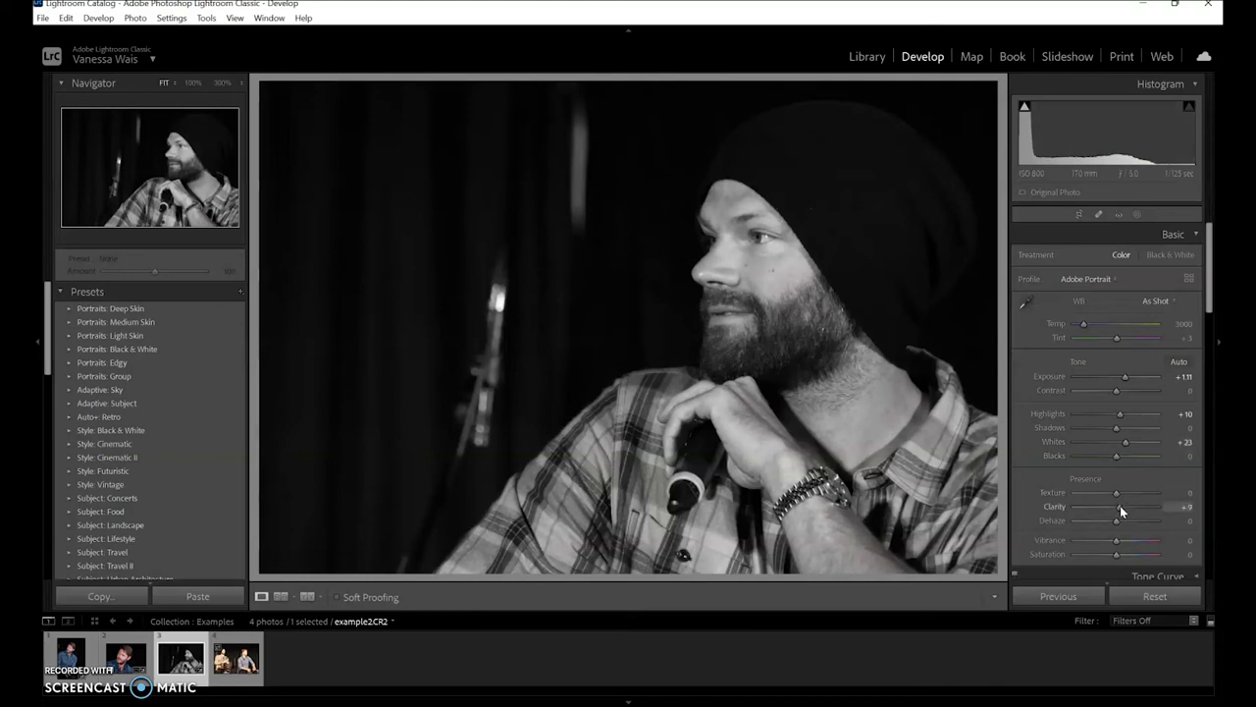
left_click(750, 273)
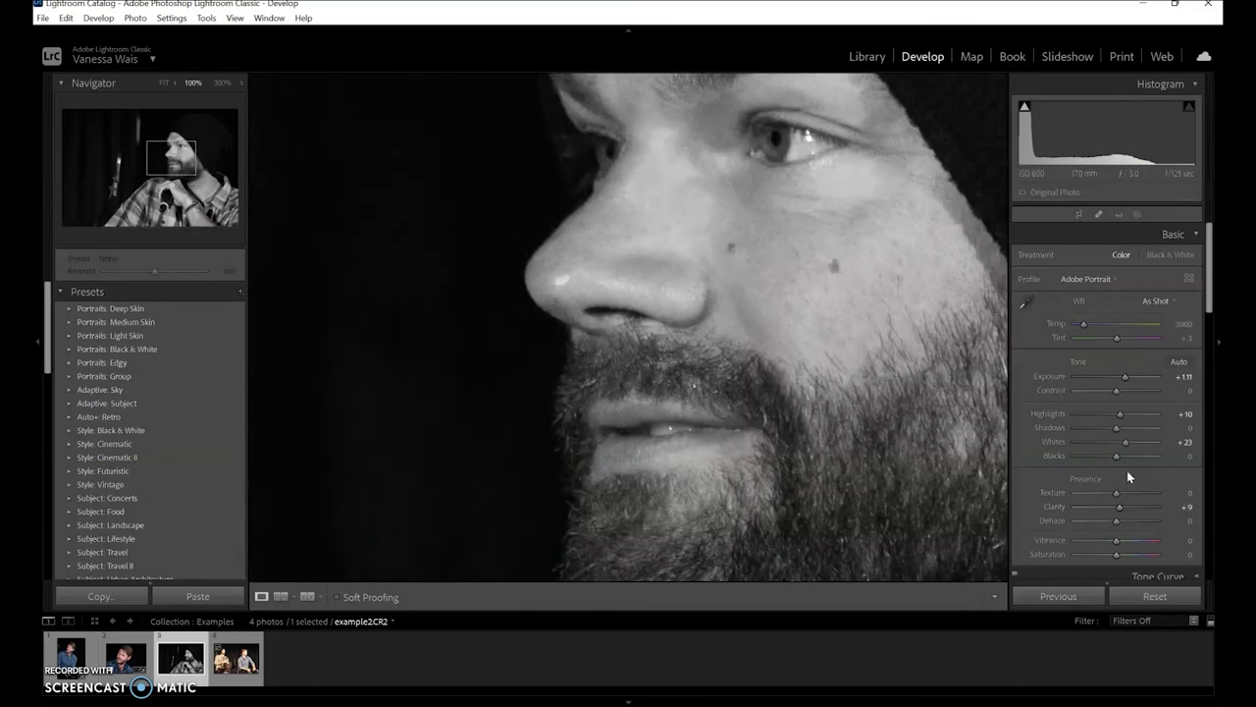
left_click_drag(1119, 506, 1126, 507)
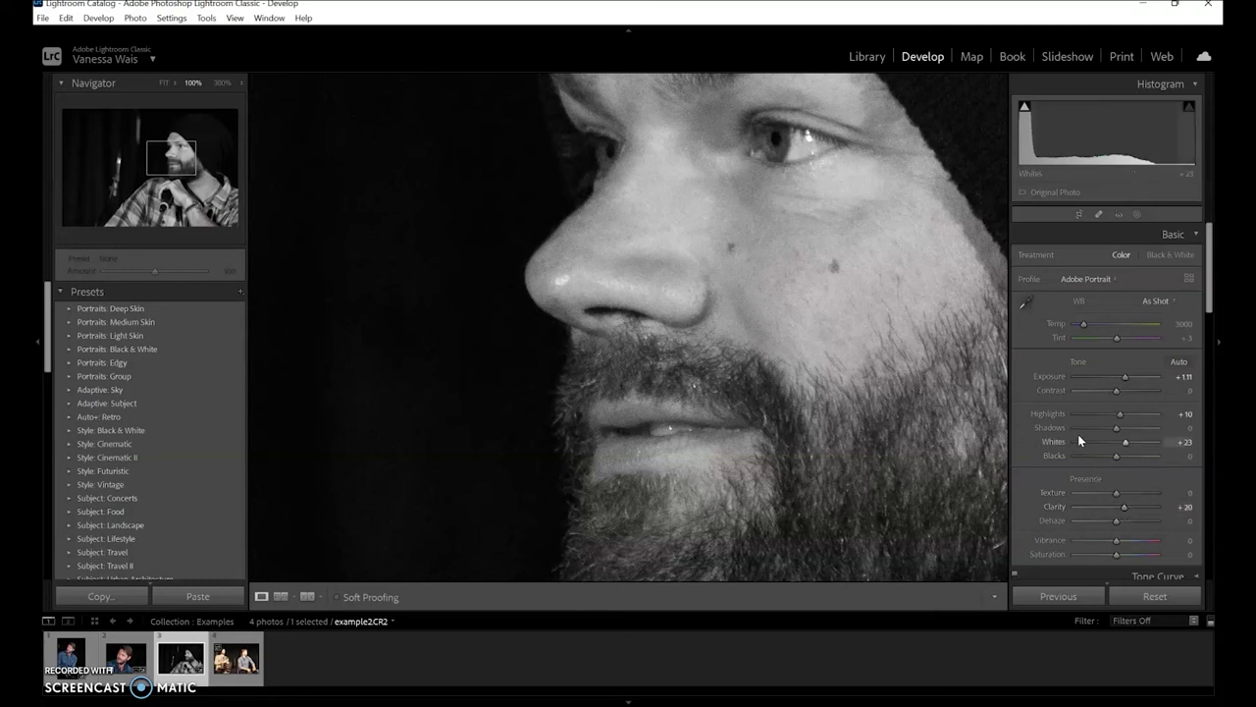
left_click(164, 83)
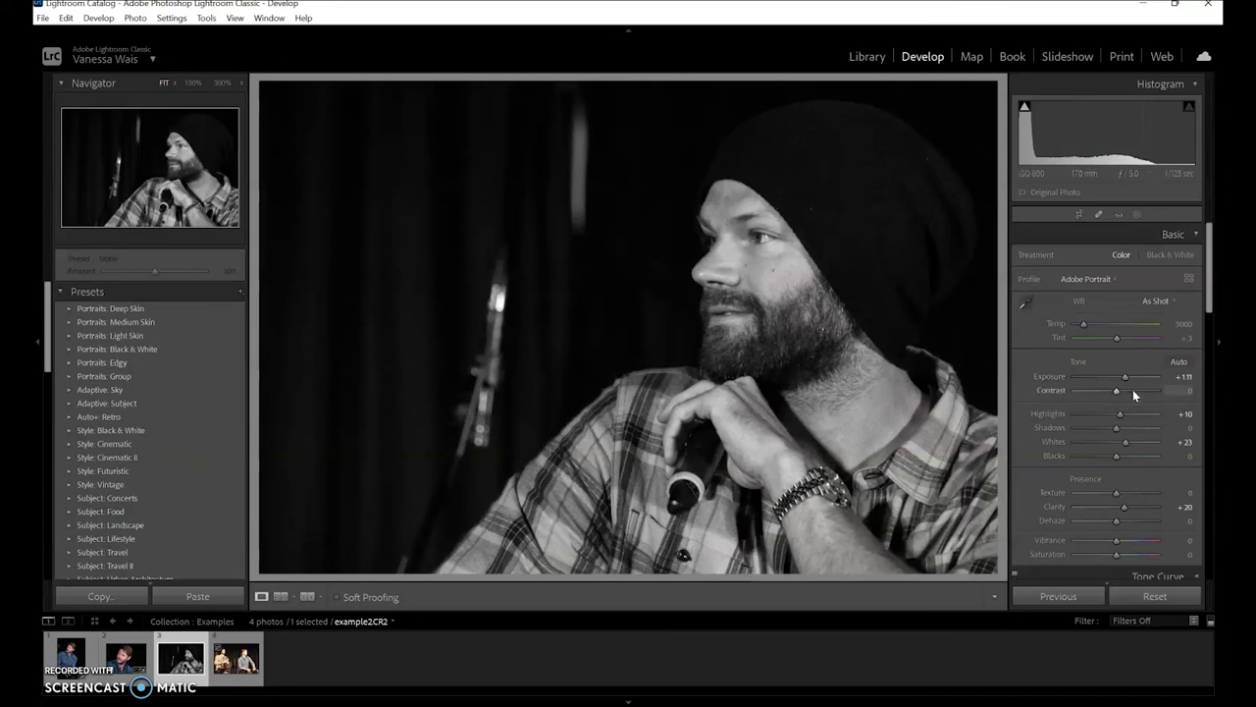
left_click_drag(1117, 389, 1119, 391)
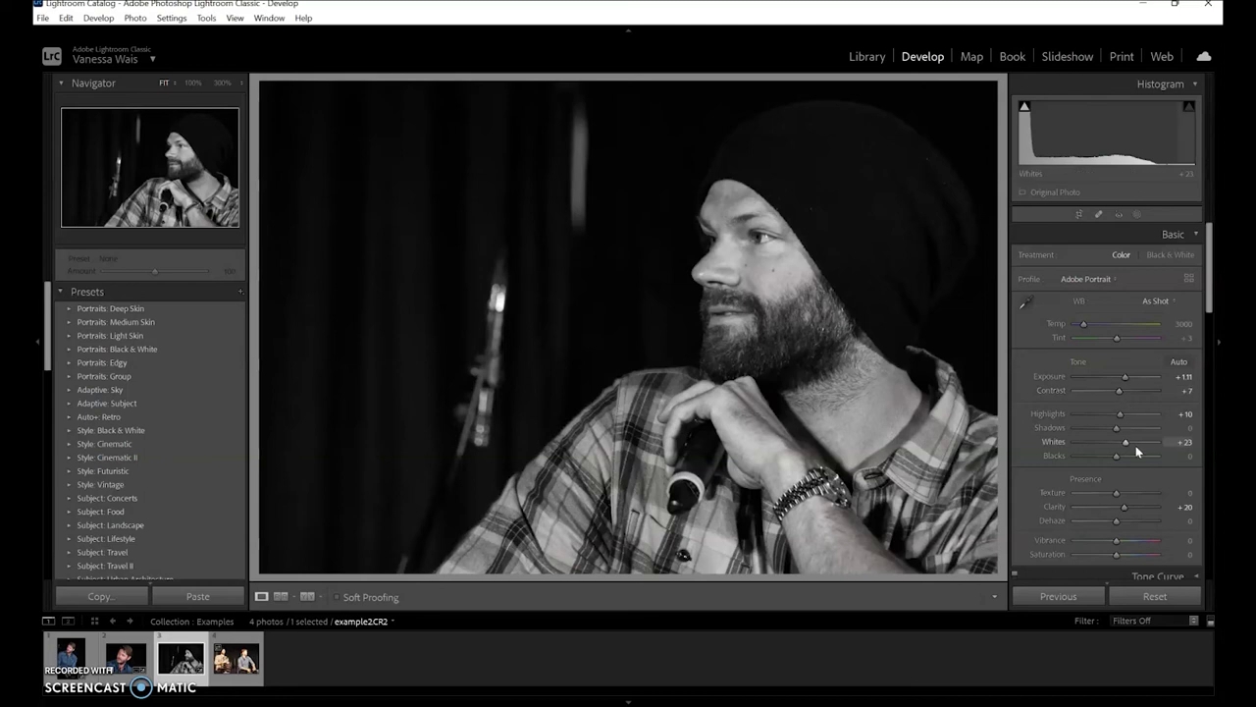
left_click_drag(1127, 443, 1122, 416)
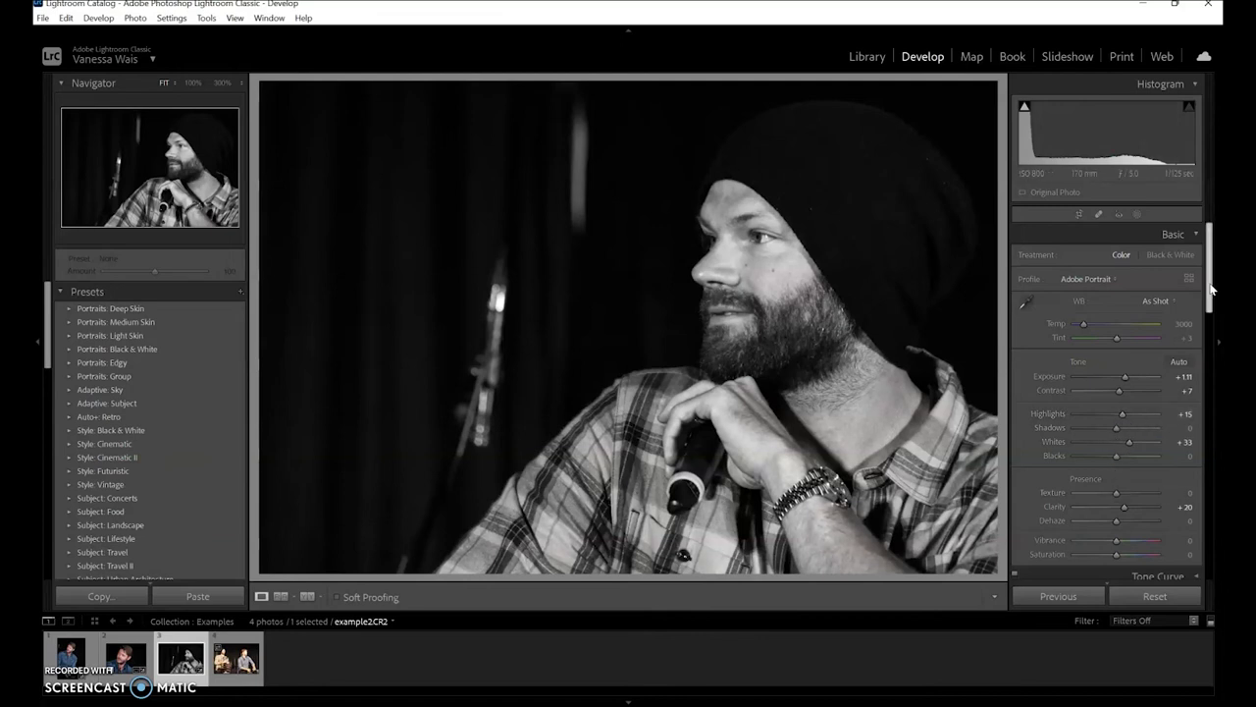
Set the Orange saturation to -95 and reduce the Sharpening Amount to 0.
scroll(1086, 369, "down", 5)
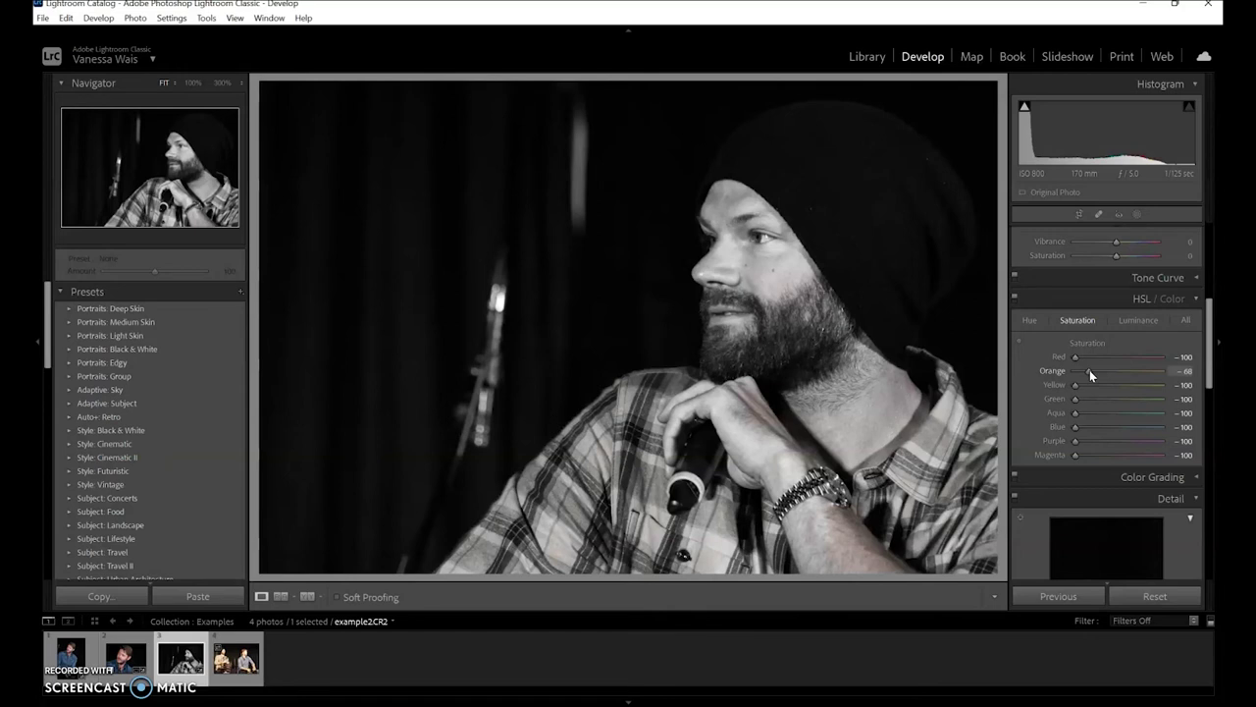
left_click_drag(1090, 371, 1084, 375)
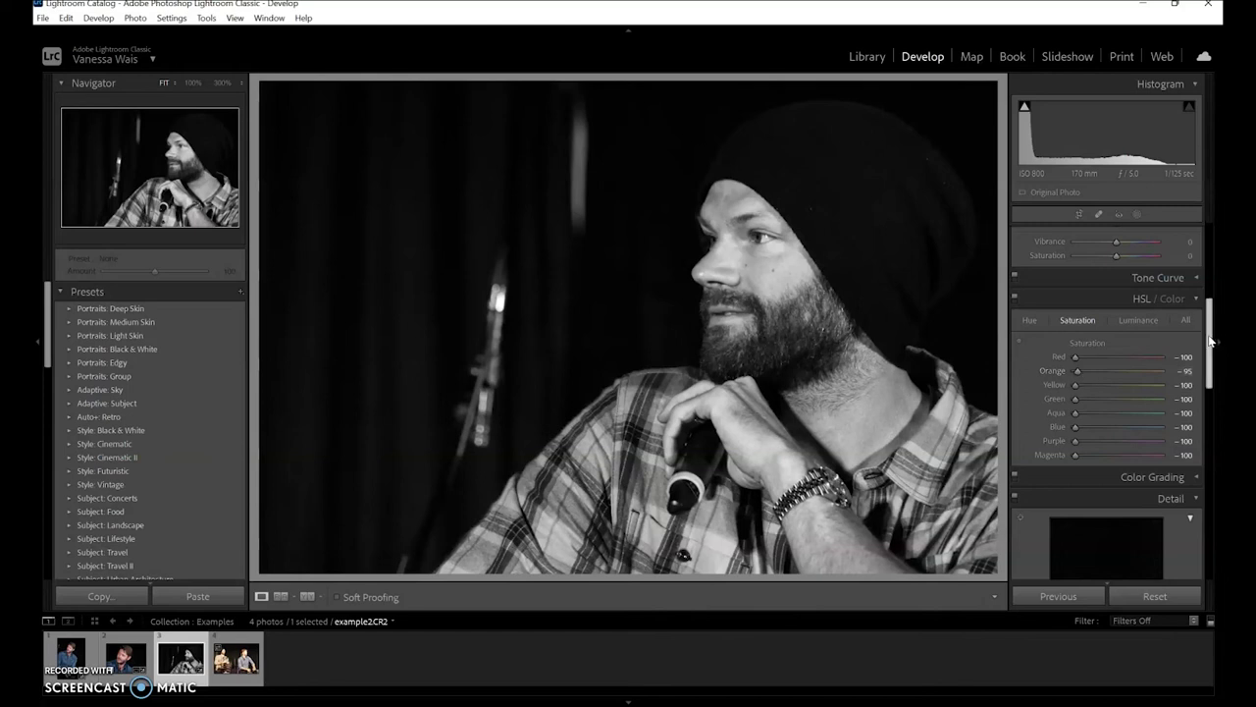
scroll(1214, 369, "down", 3)
scroll(1214, 369, "down", 3)
left_click_drag(1100, 396, 1040, 397)
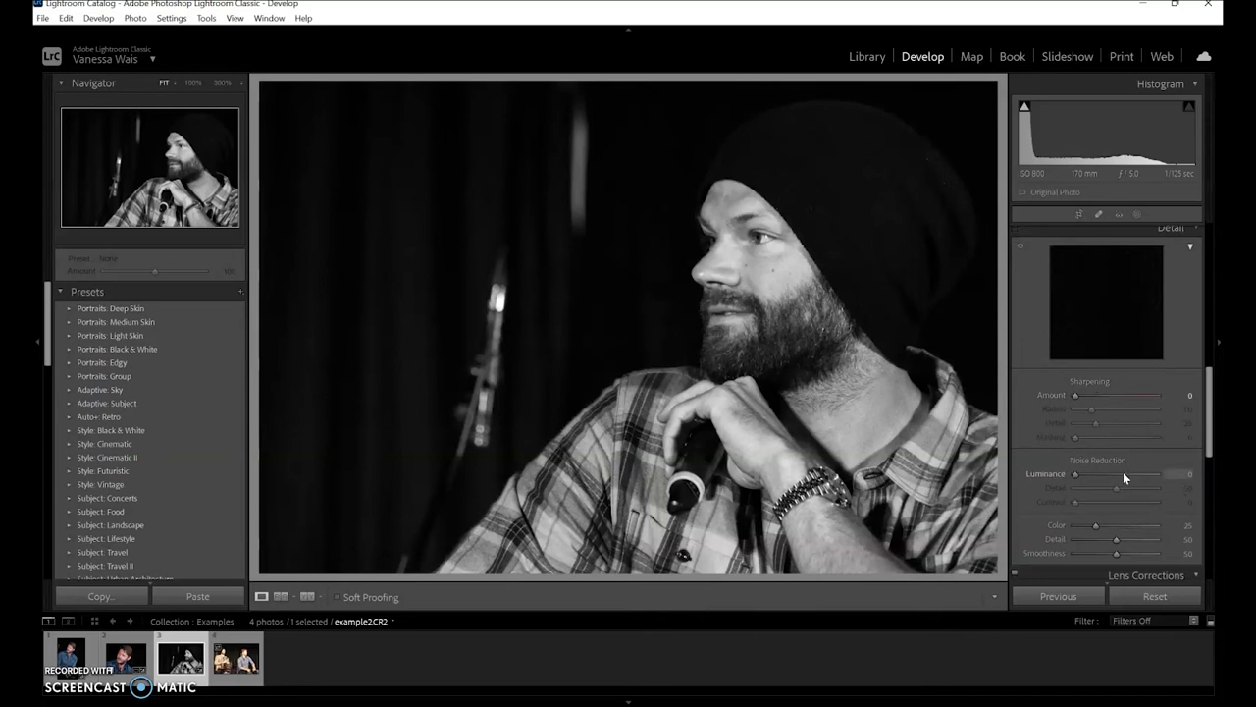
Enable lens profile corrections and set the post-crop vignetting Amount to -35.
left_click_drag(1207, 431, 1213, 468)
left_click(1021, 476)
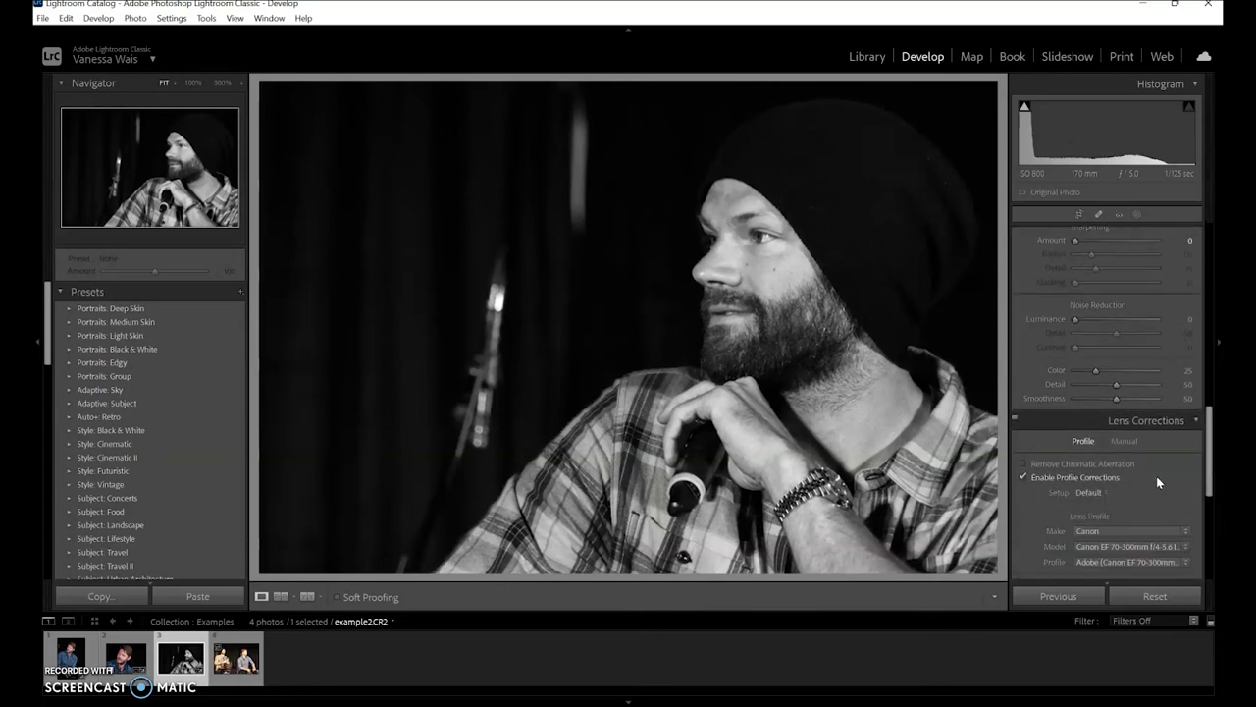
left_click_drag(1213, 461, 1211, 557)
left_click_drag(1116, 423, 1102, 423)
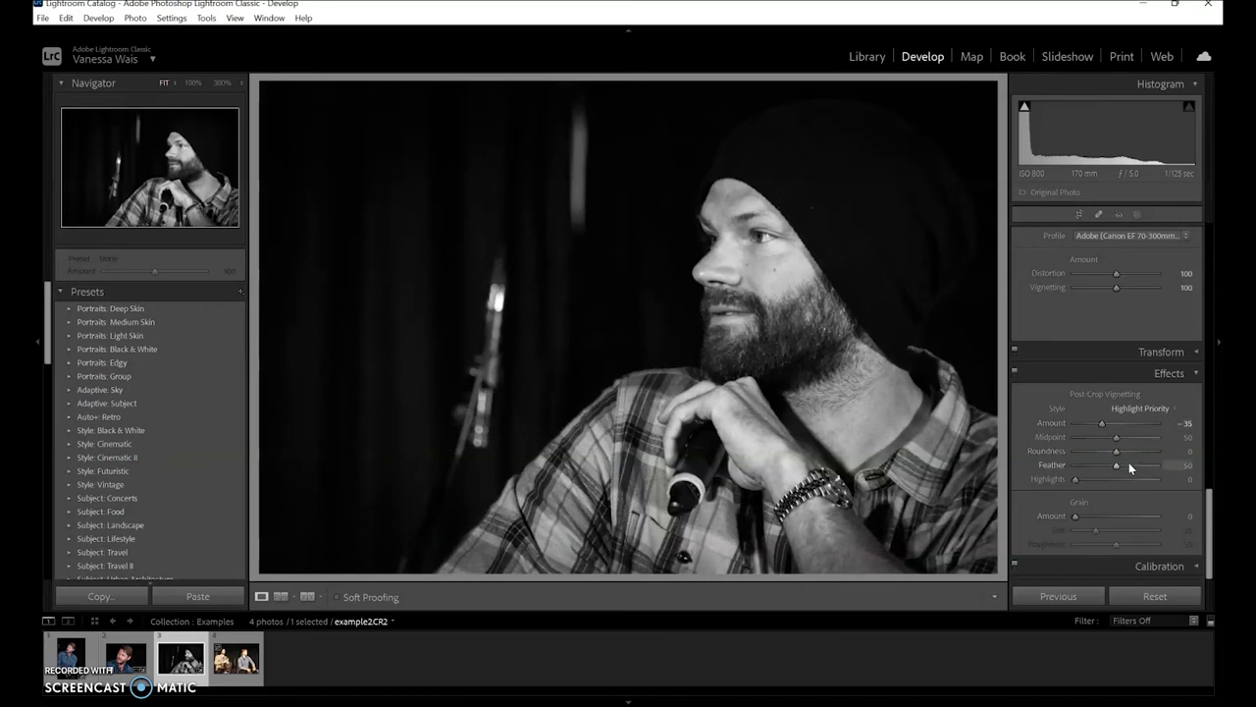
Raise the Exposure of example2.CR2 to +1.23.
left_click_drag(1211, 525, 1205, 213)
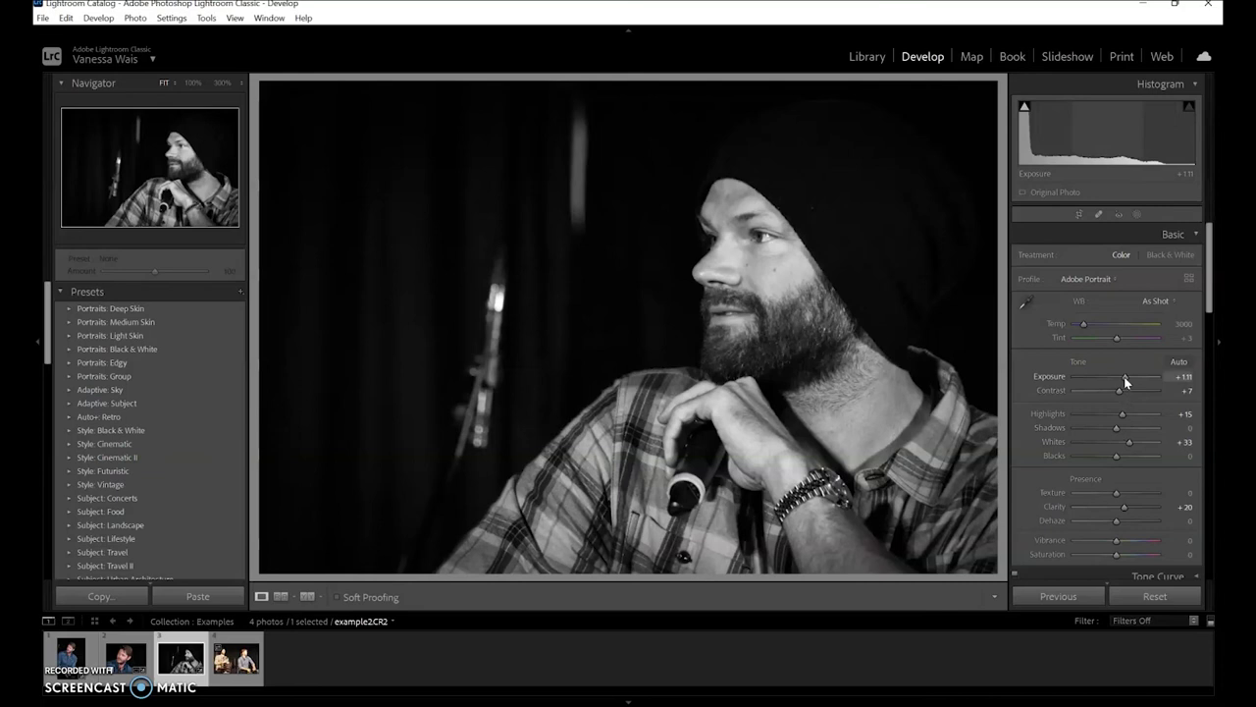
left_click_drag(1124, 376, 1127, 380)
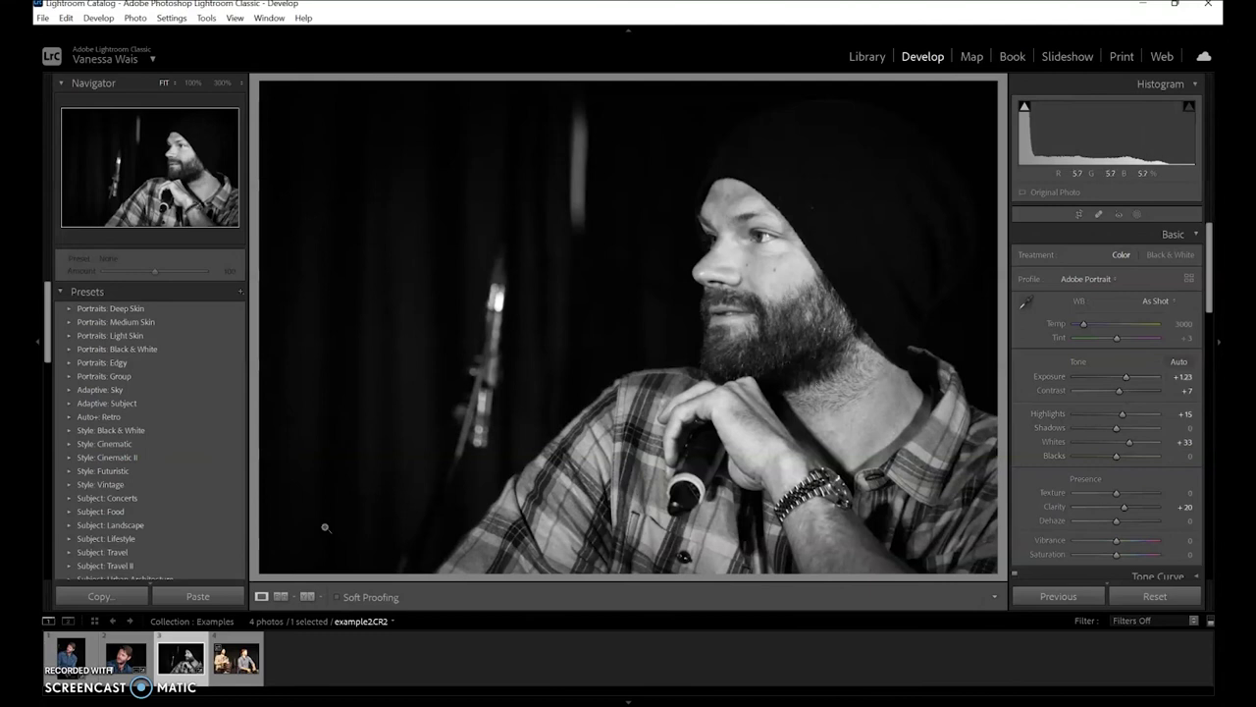
Create a virtual copy of example2.CR2 and reset all of the copy's develop settings.
right_click(192, 638)
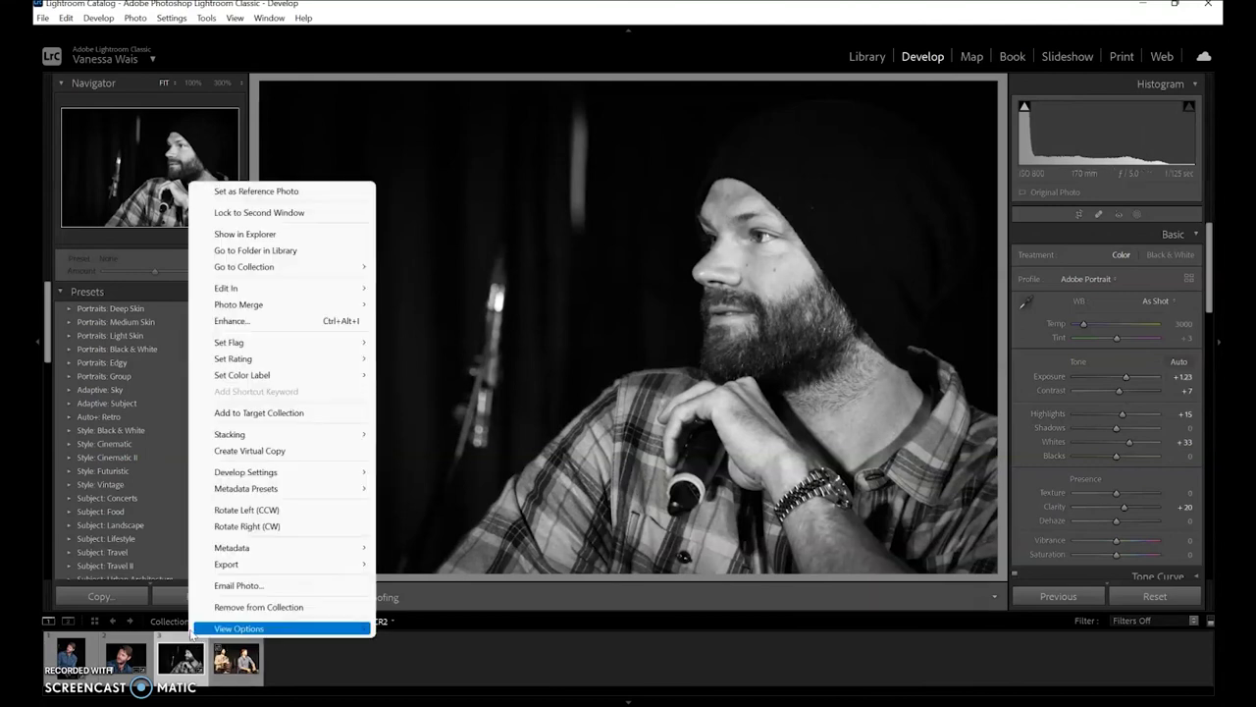
left_click(236, 450)
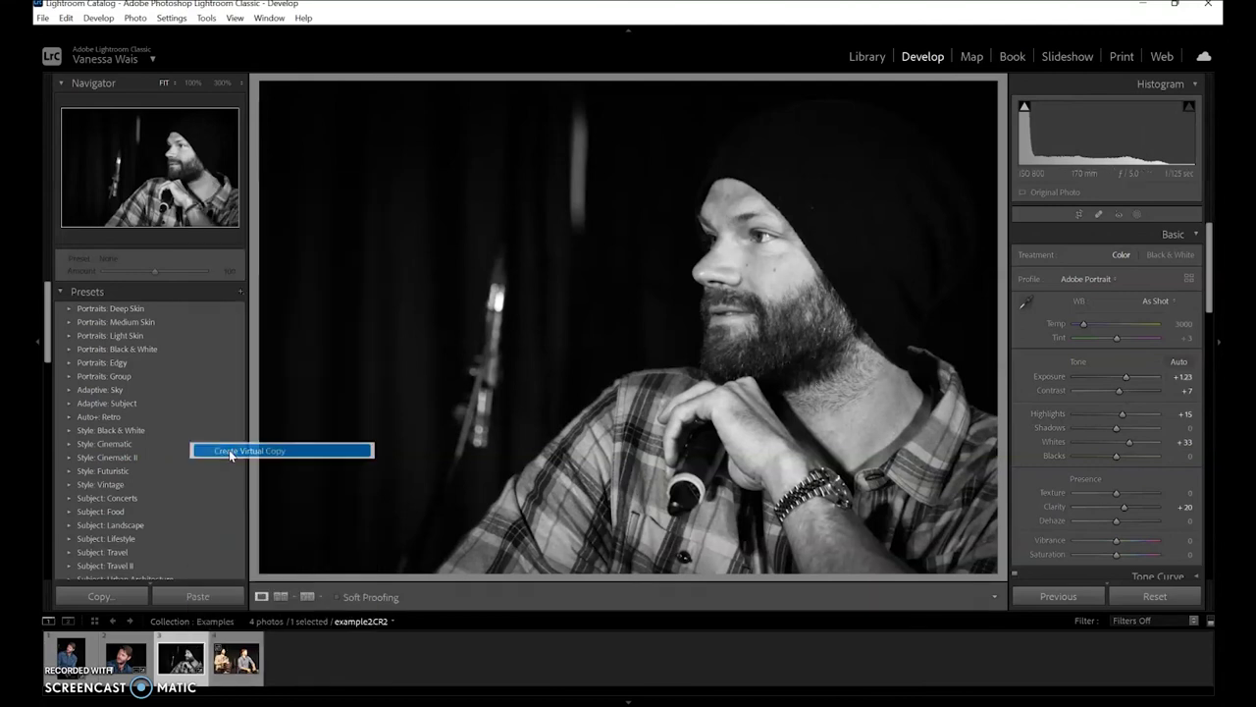
left_click(1156, 595)
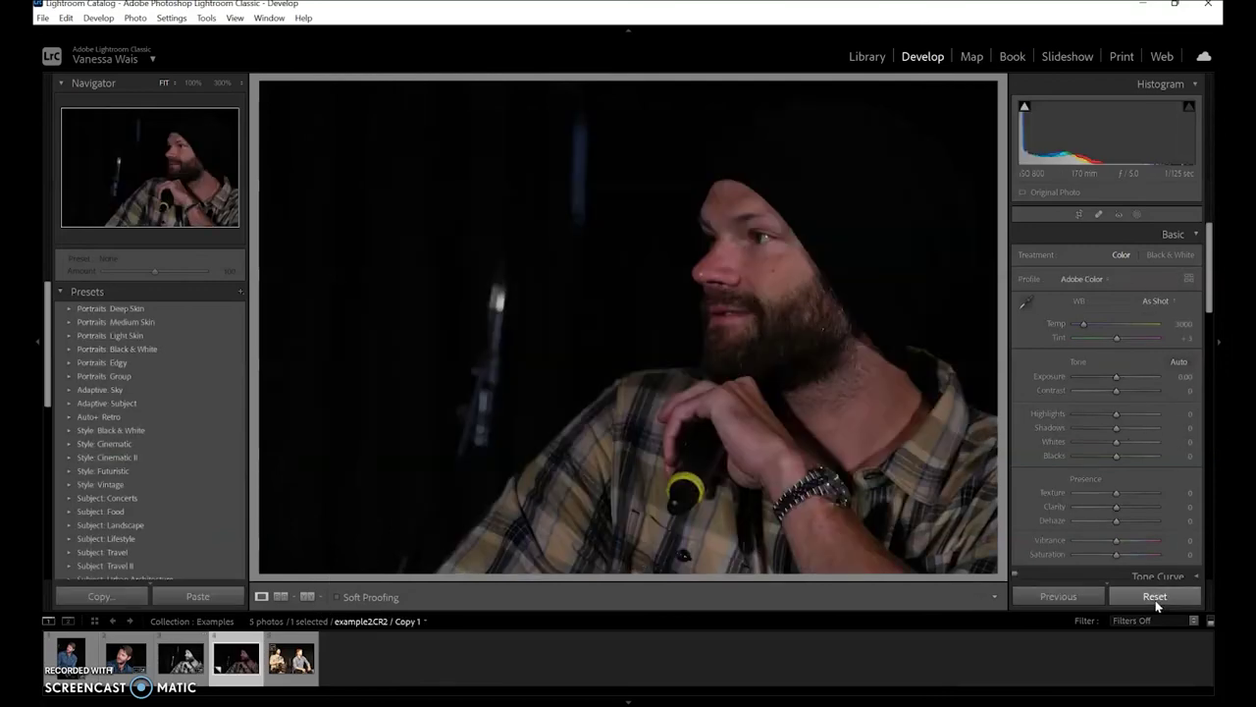
Convert the example2.CR2 virtual copy to Black & White and set Exposure to +1.23, Highlights to +11 and Whites to +14.
left_click(1168, 256)
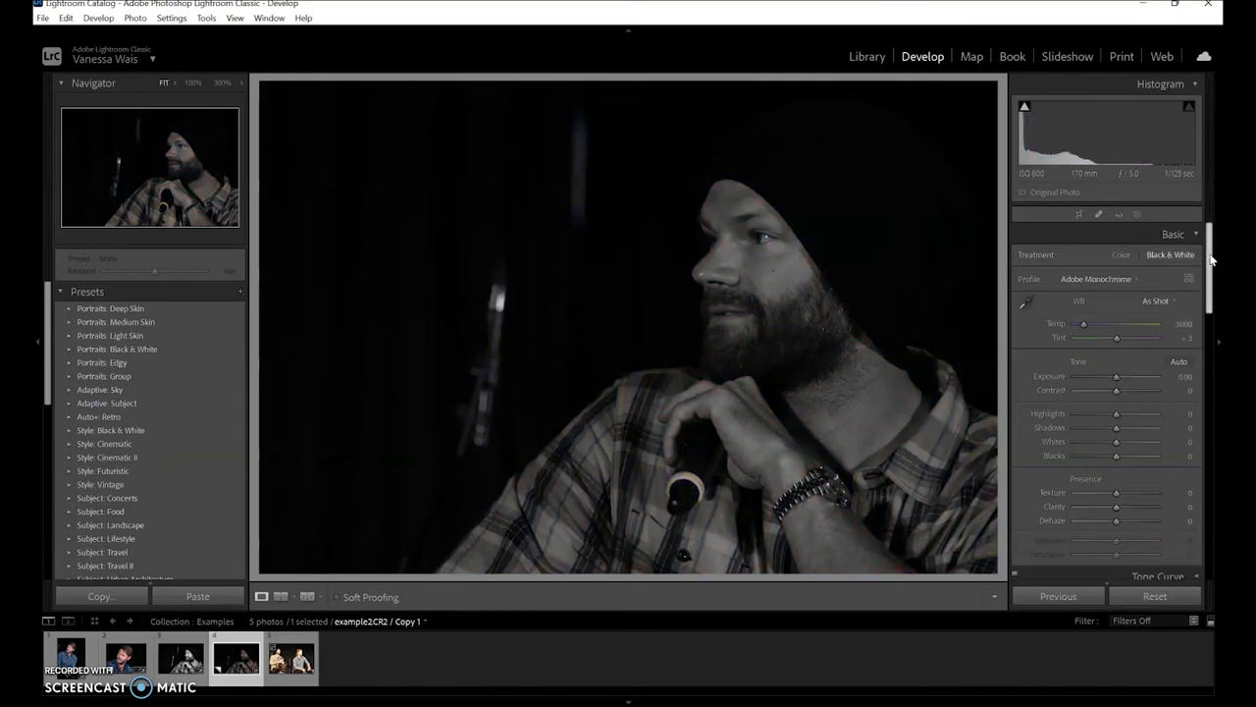
scroll(1213, 259, "down", 2)
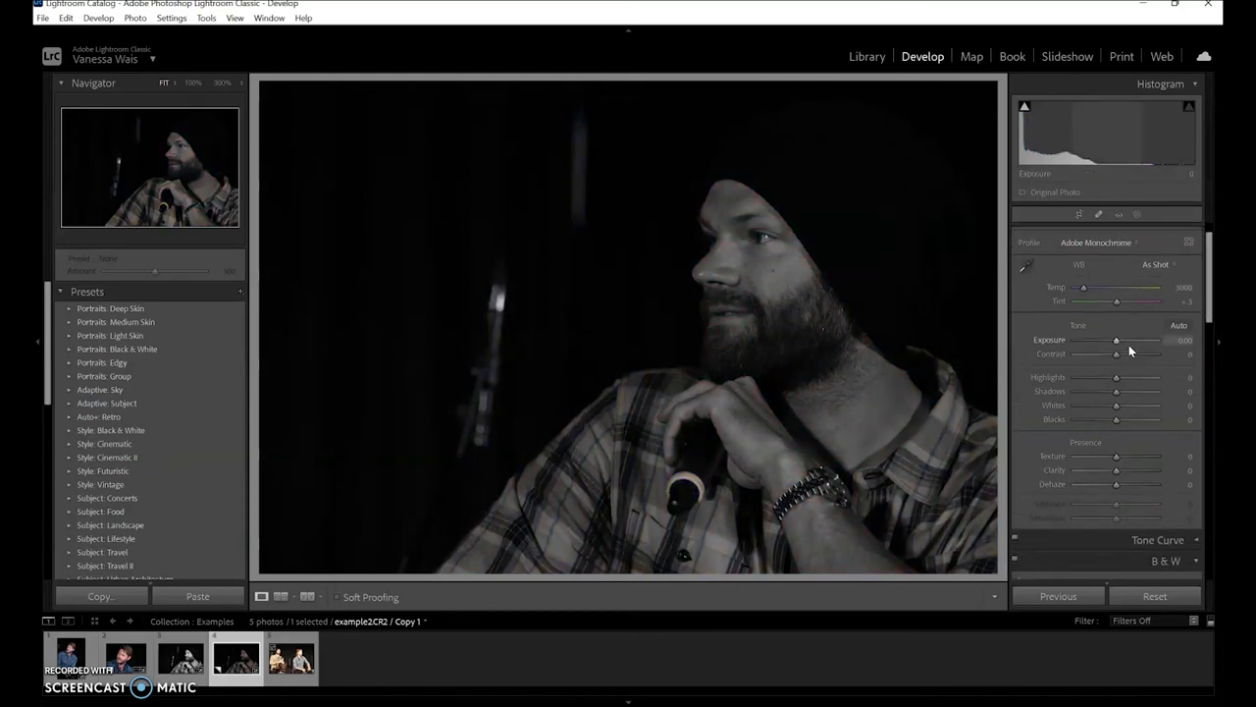
left_click_drag(1118, 339, 1129, 341)
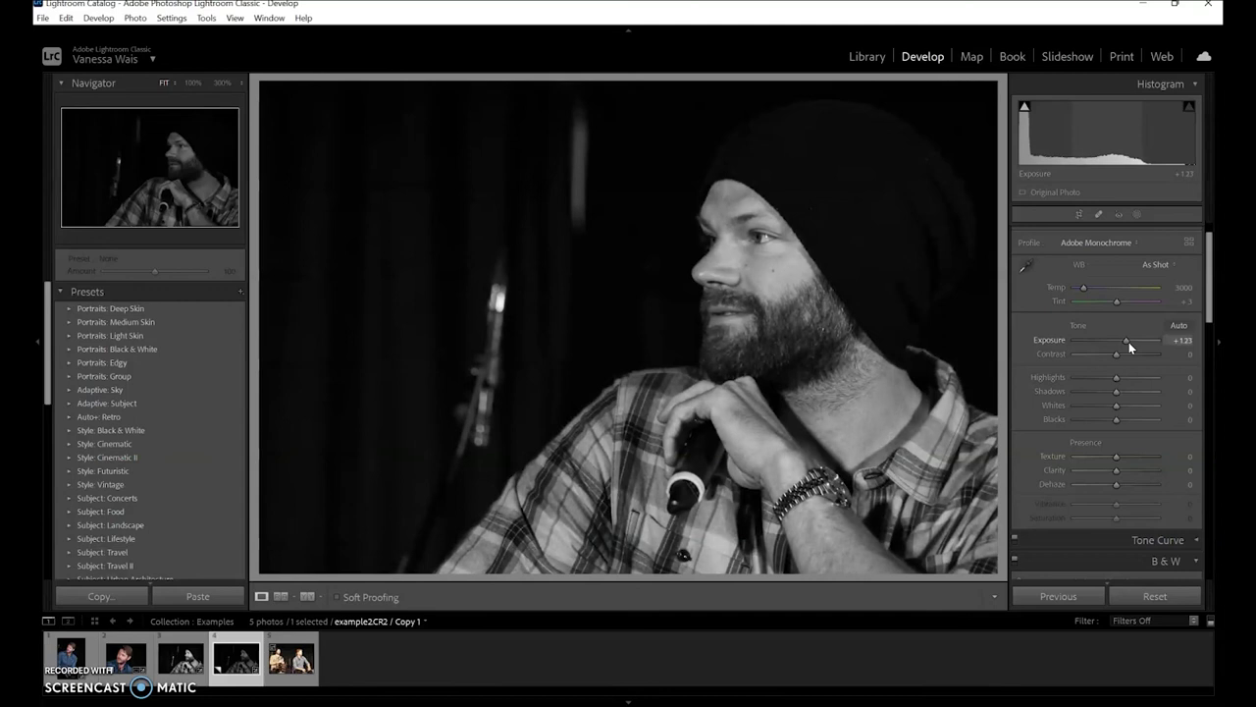
left_click_drag(1116, 377, 1124, 404)
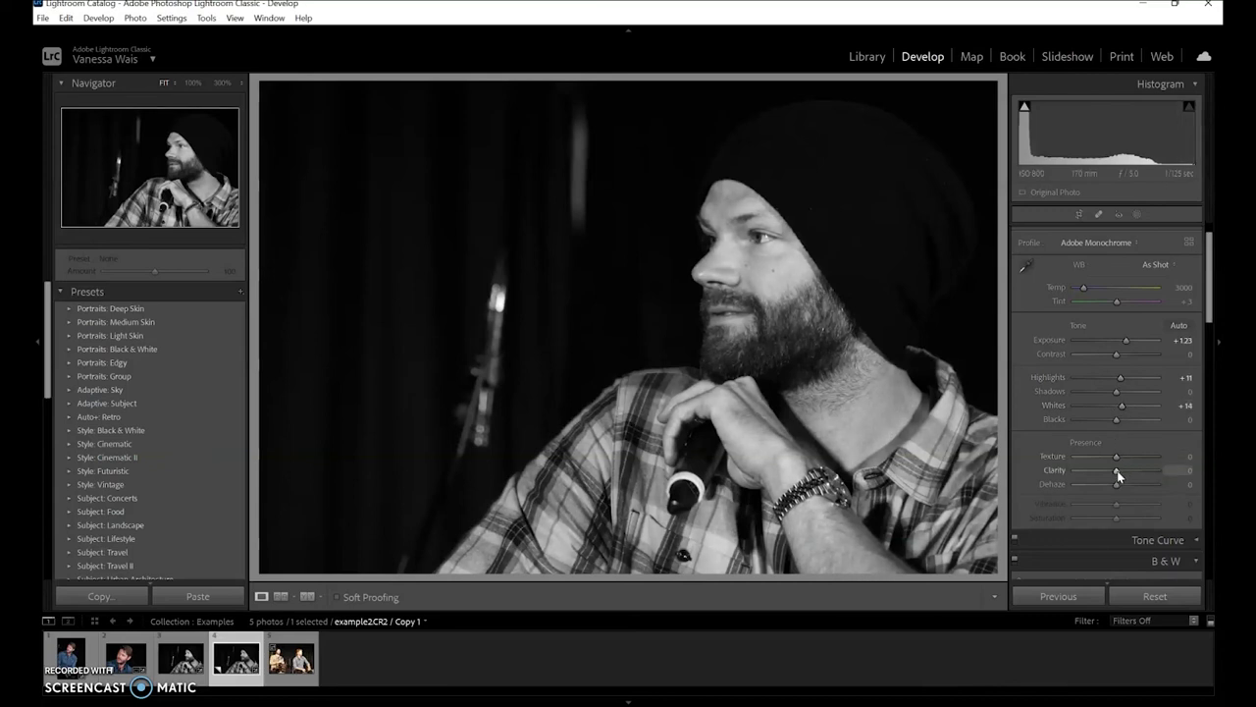
Set the virtual copy's Clarity to +6, and its Black & White Mix to Orange +20 and Yellow +36.
left_click_drag(1210, 296, 1210, 340)
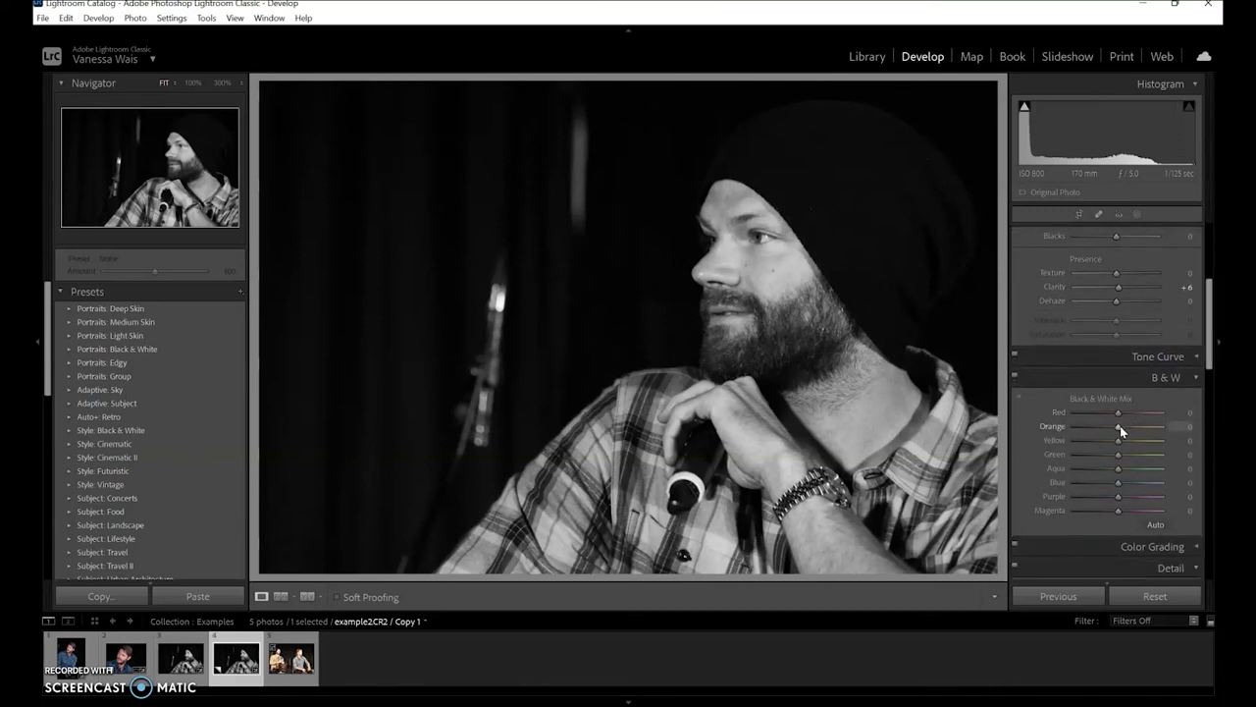
mouse_move(1120, 425)
left_mouse_down()
mouse_move(1152, 427)
mouse_move(1087, 427)
mouse_move(1126, 432)
left_mouse_up()
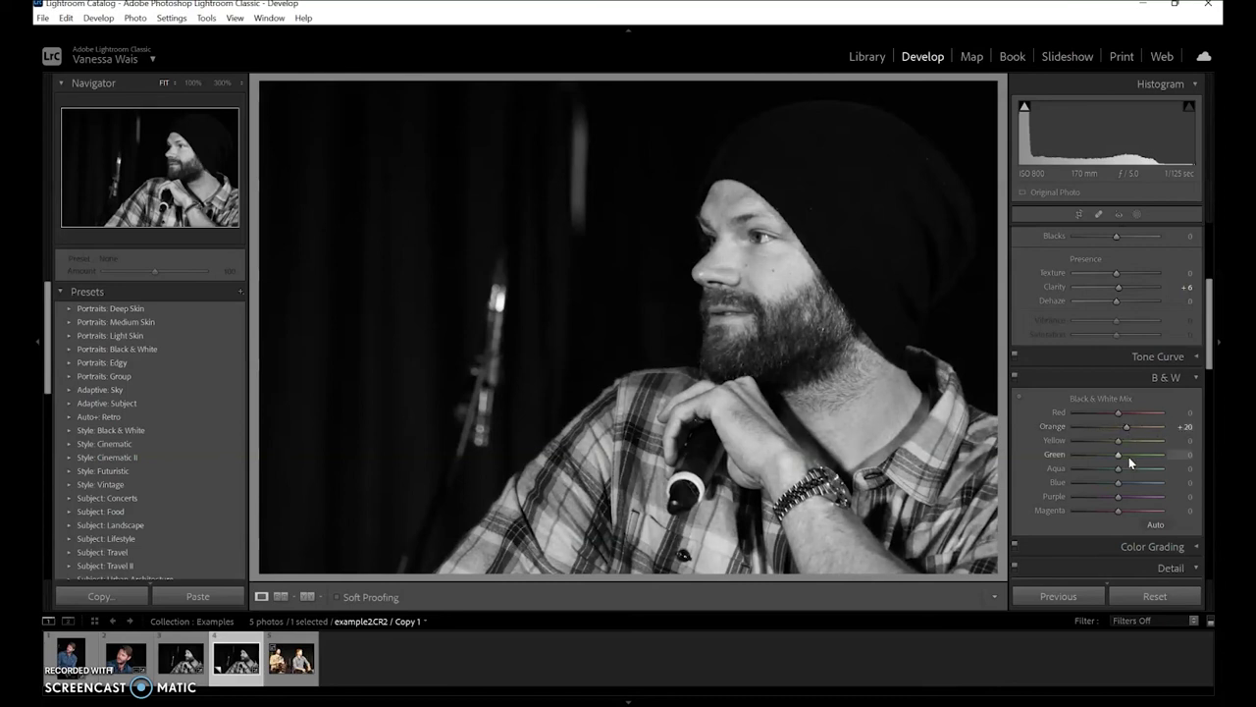
mouse_move(1117, 441)
left_mouse_down()
mouse_move(1136, 440)
mouse_move(1100, 441)
mouse_move(1133, 444)
left_mouse_up()
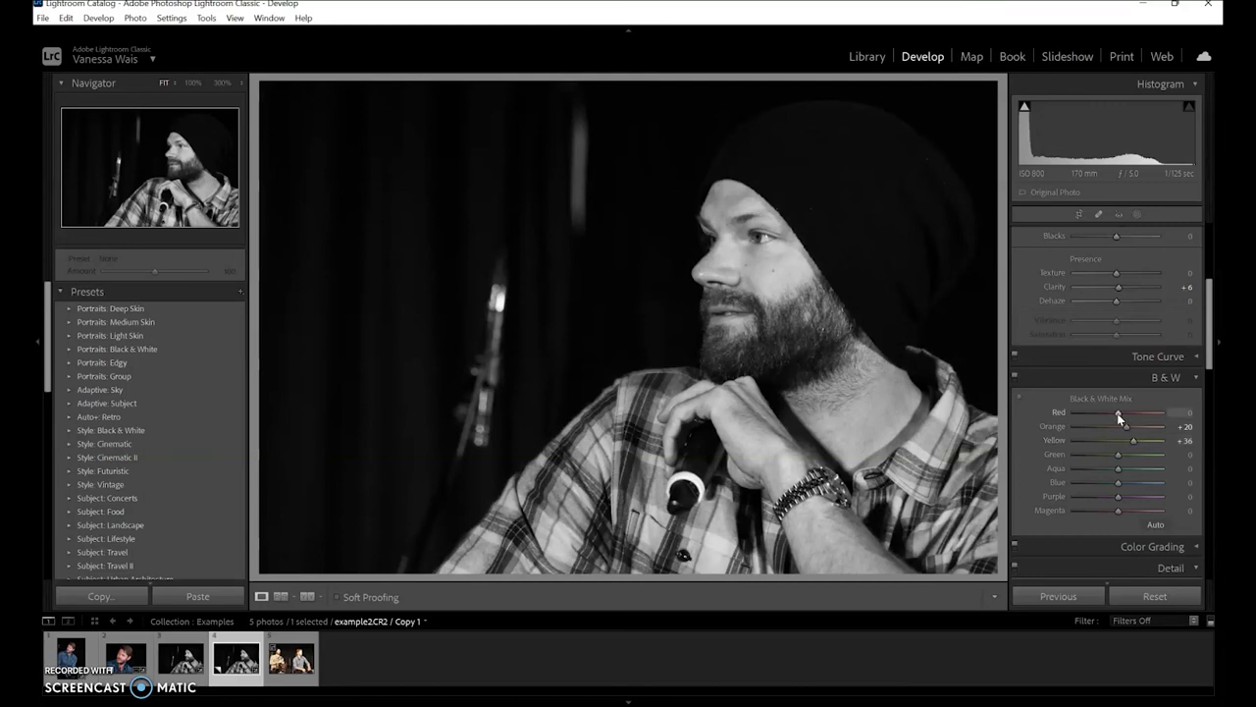
Try a lower Red level in the Black & White Mix and reset it.
mouse_move(1120, 413)
left_mouse_down()
mouse_move(1140, 414)
mouse_move(1096, 417)
left_mouse_up()
mouse_move(1106, 418)
left_mouse_down()
mouse_move(1132, 416)
mouse_move(1113, 419)
left_mouse_up()
double_click(1110, 414)
Enable lens profile corrections on the virtual copy and set its post-crop vignetting Amount to -35.
left_click_drag(1208, 349, 1214, 467)
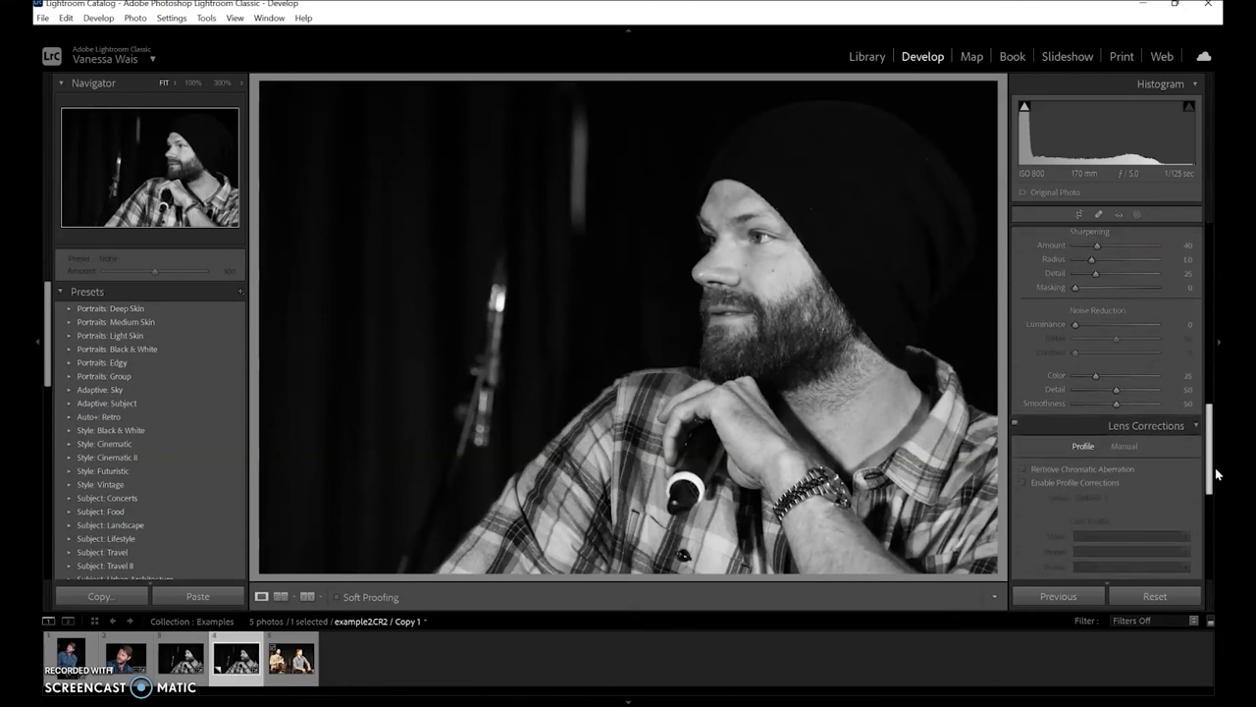
left_click(1023, 431)
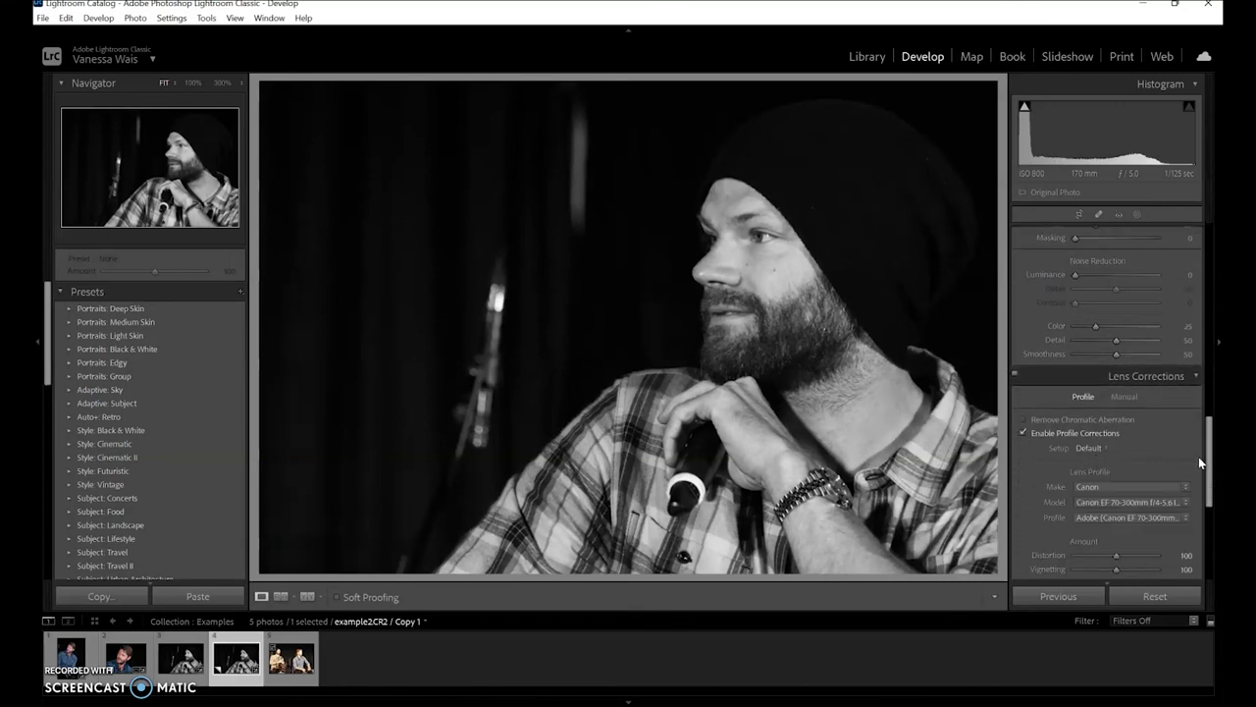
scroll(1198, 456, "down", 4)
left_click_drag(1116, 434, 1100, 433)
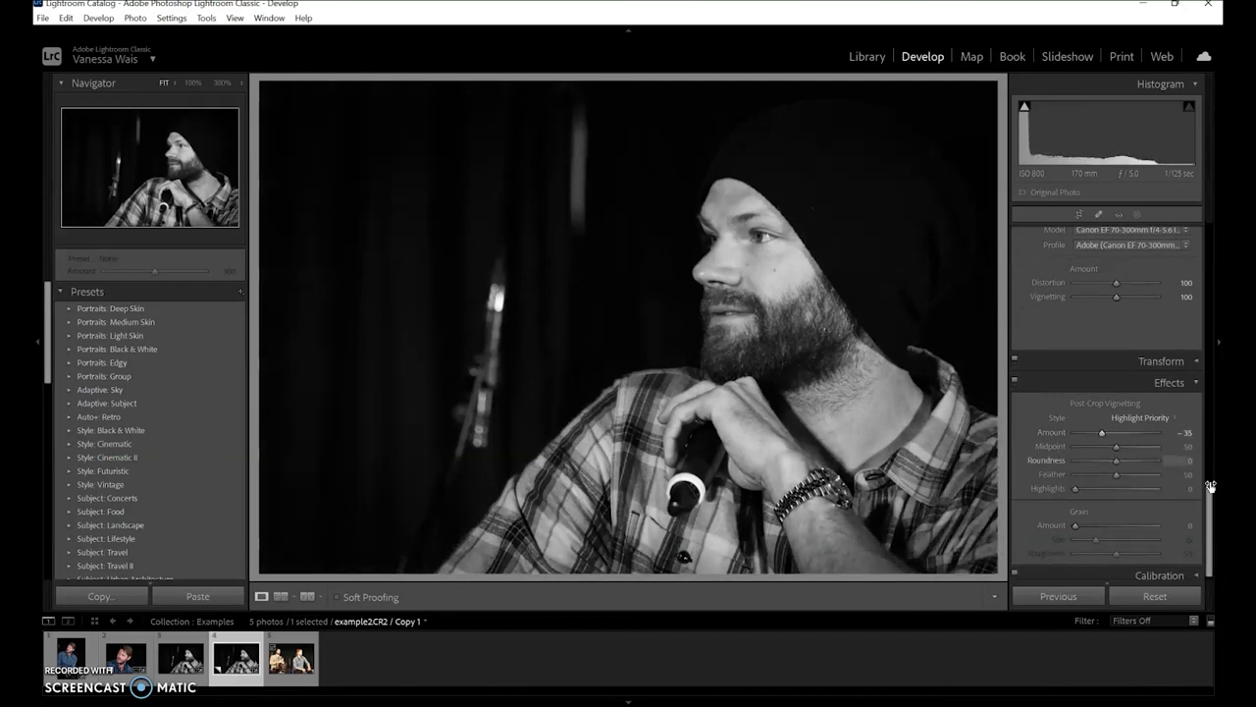
left_click_drag(1211, 507, 1195, 375)
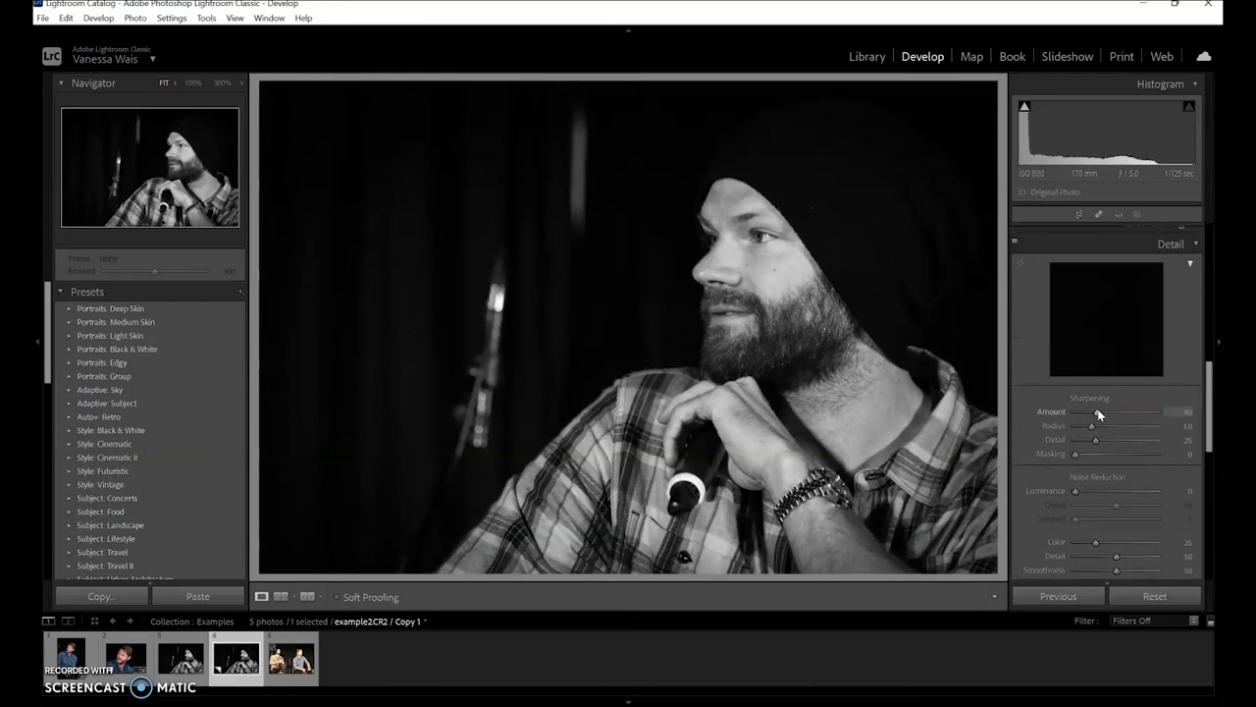
left_click_drag(1203, 427, 1194, 248)
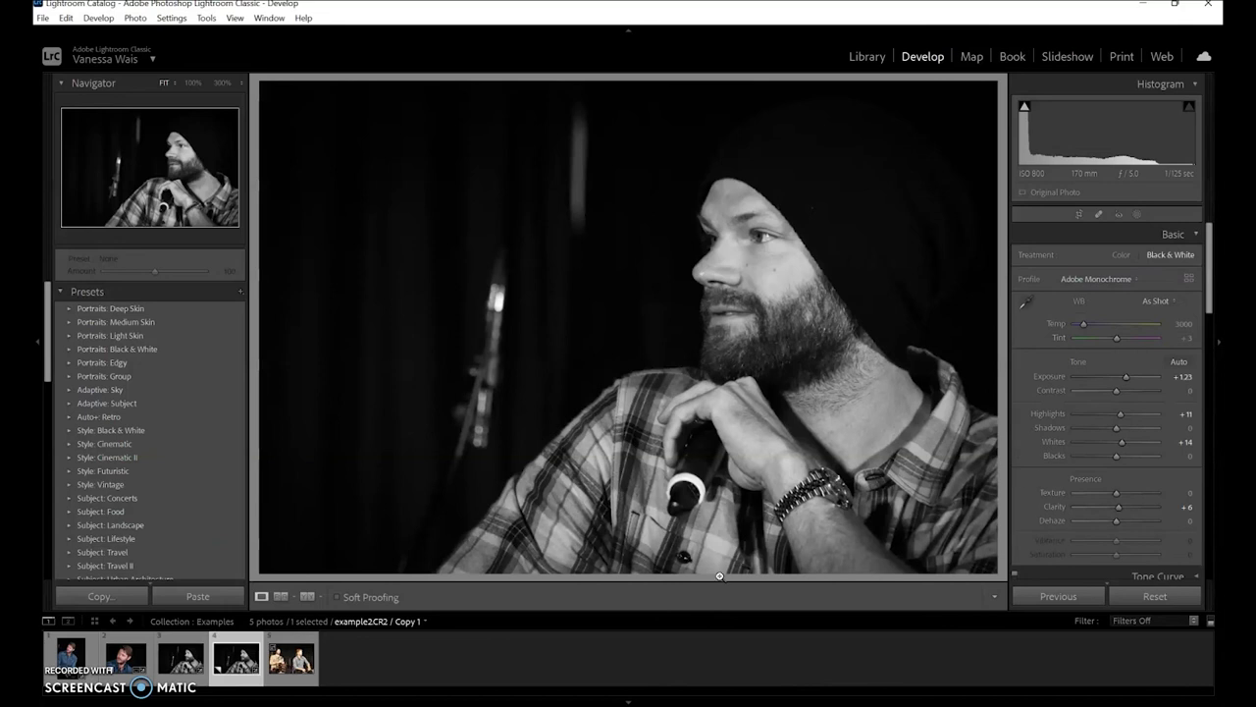
Compare the desaturated example2.CR2 original with its Black & White virtual copy by alternating between the two photos.
key("Left")
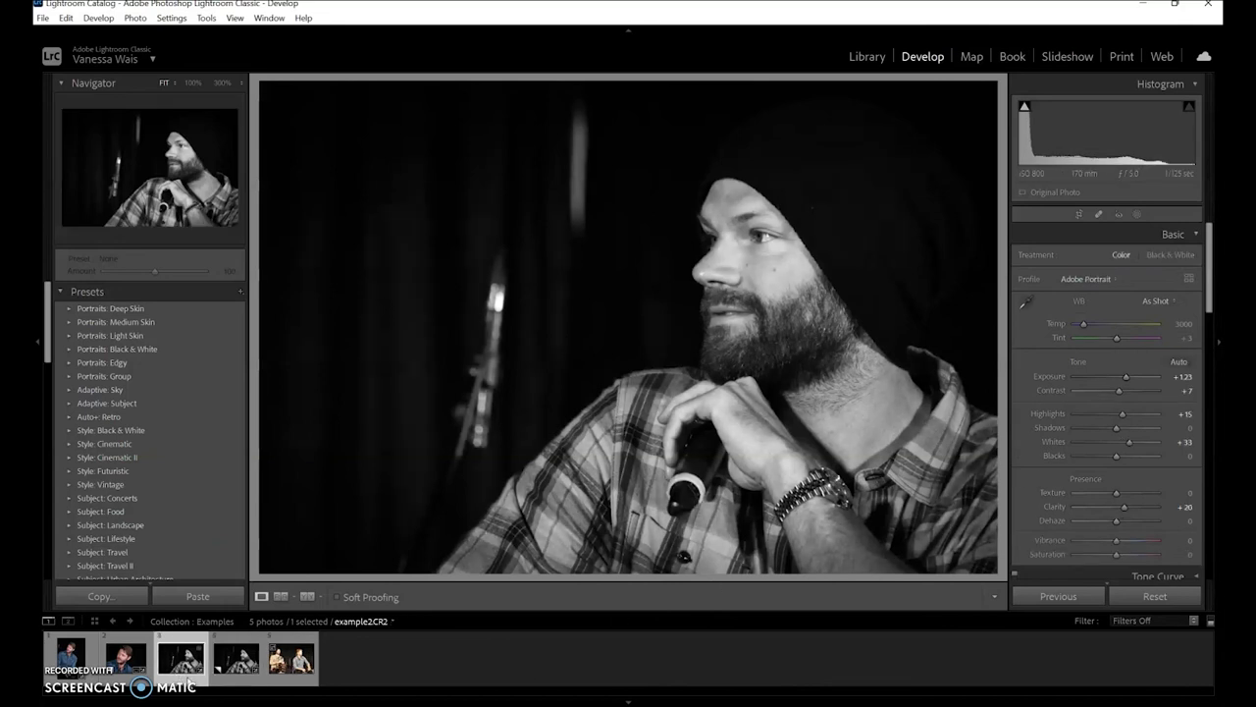
left_click(236, 681)
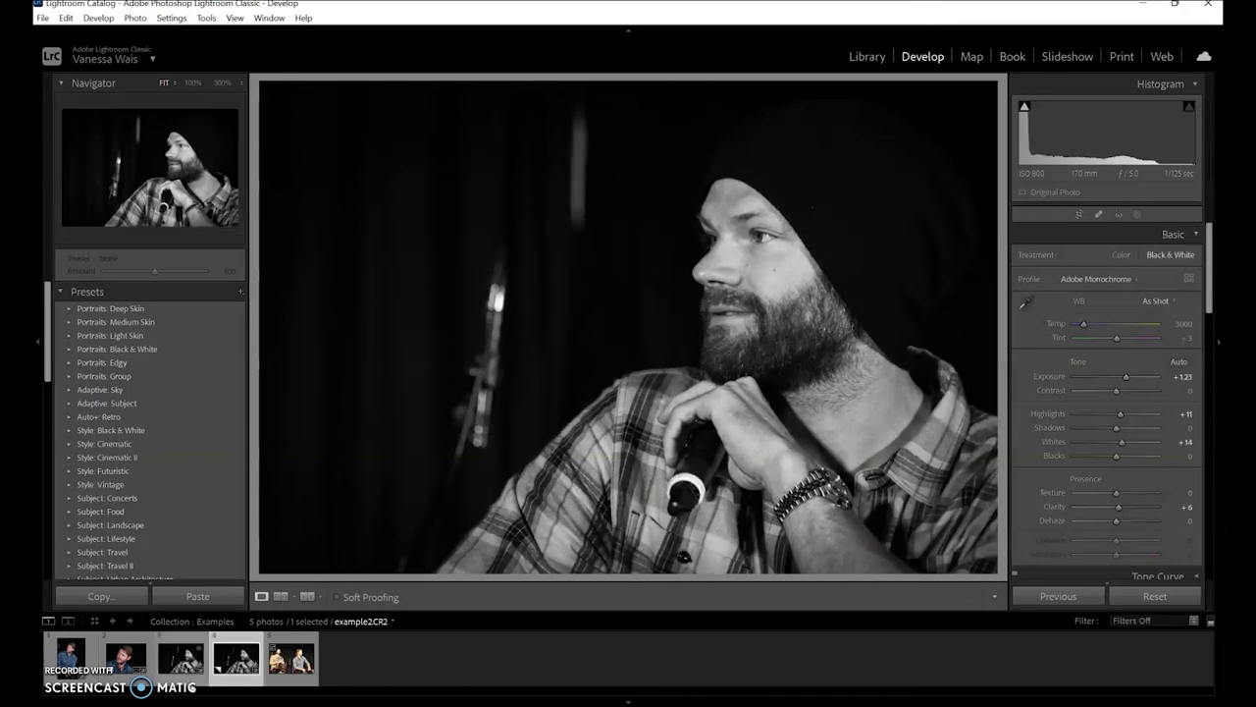
left_click(180, 660)
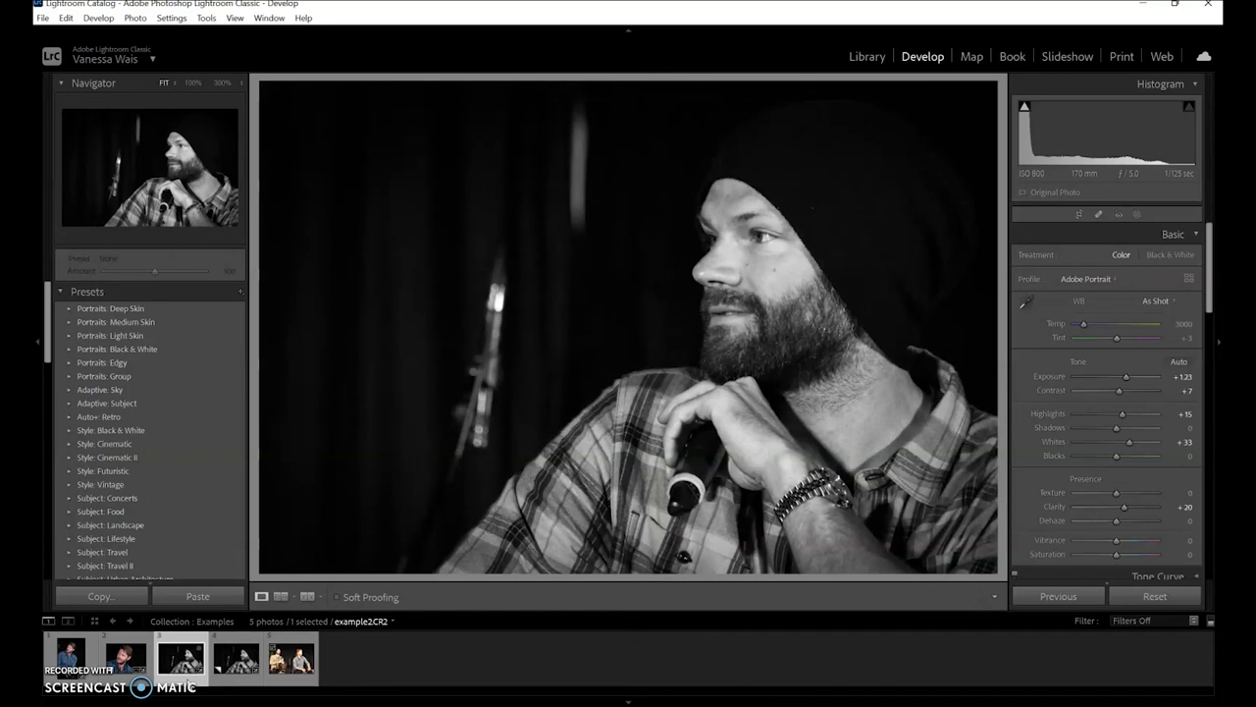
left_click(230, 679)
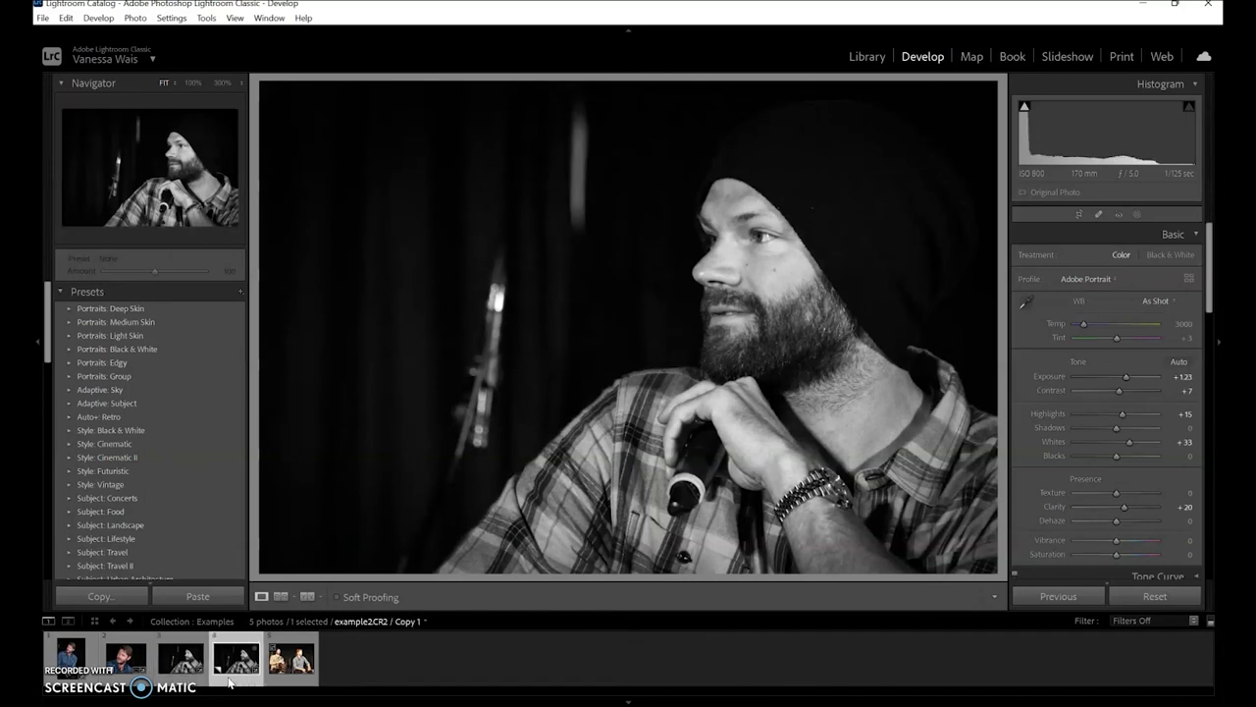
left_click(189, 677)
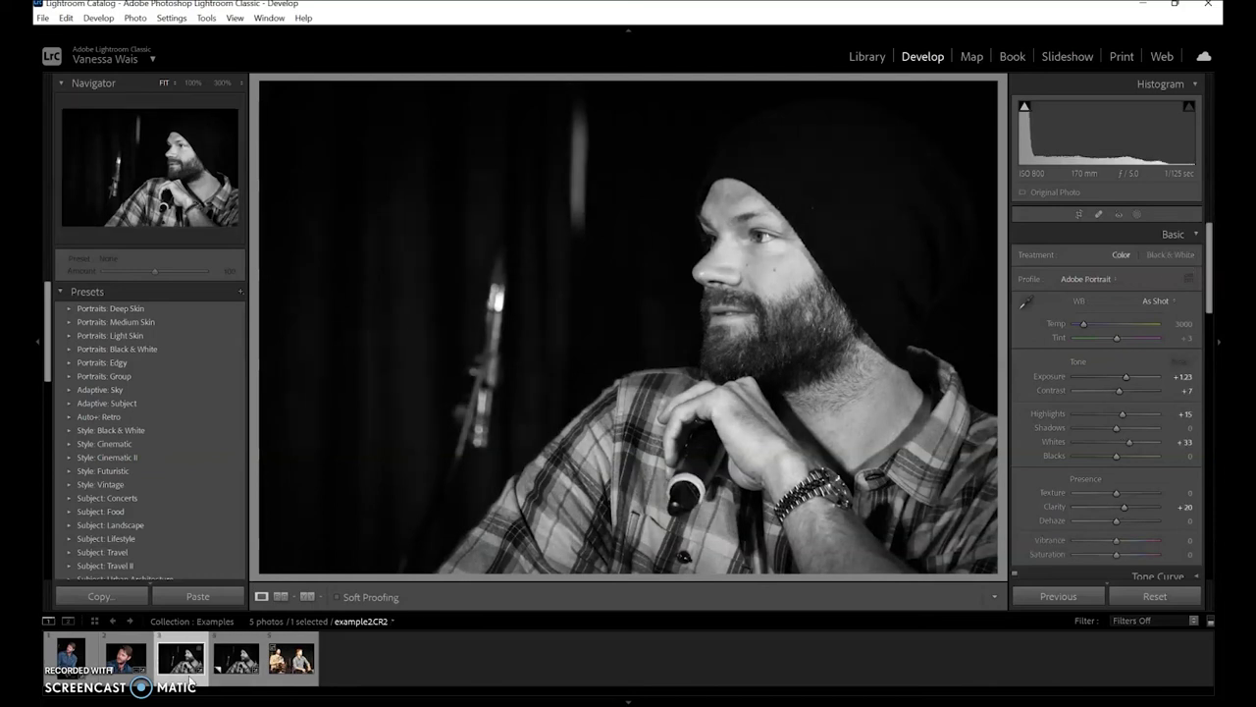
left_click(234, 680)
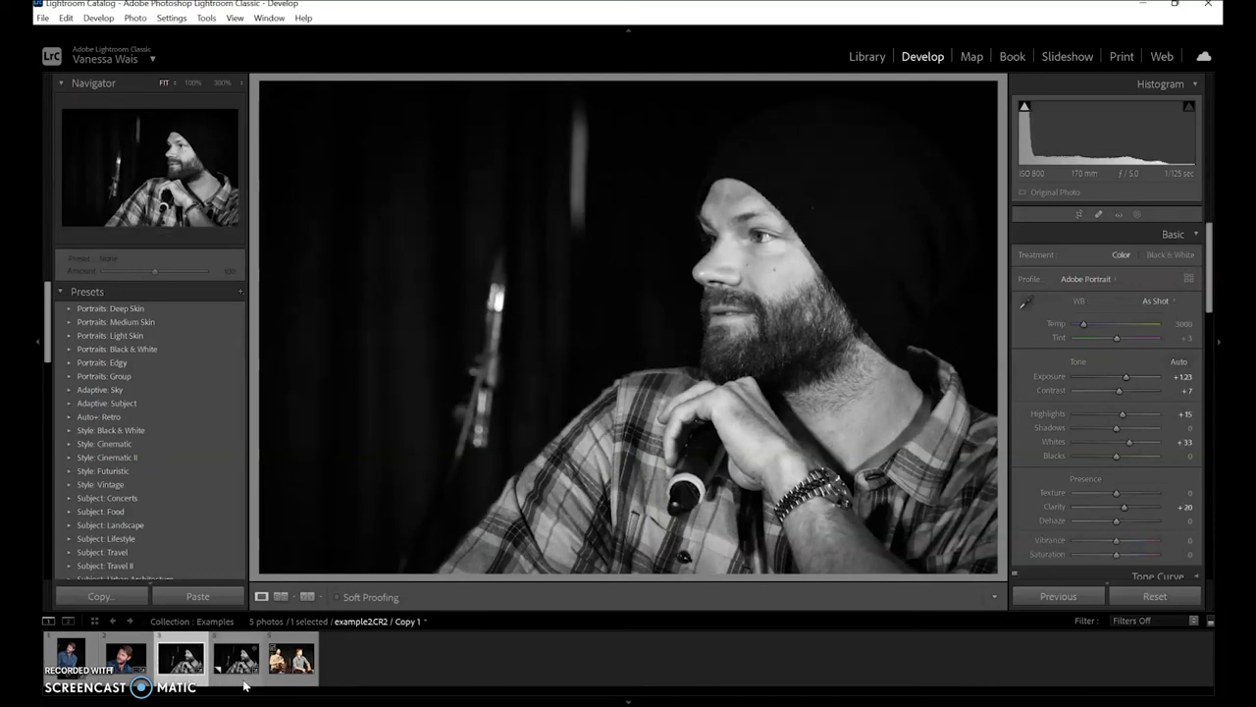
left_click(193, 684)
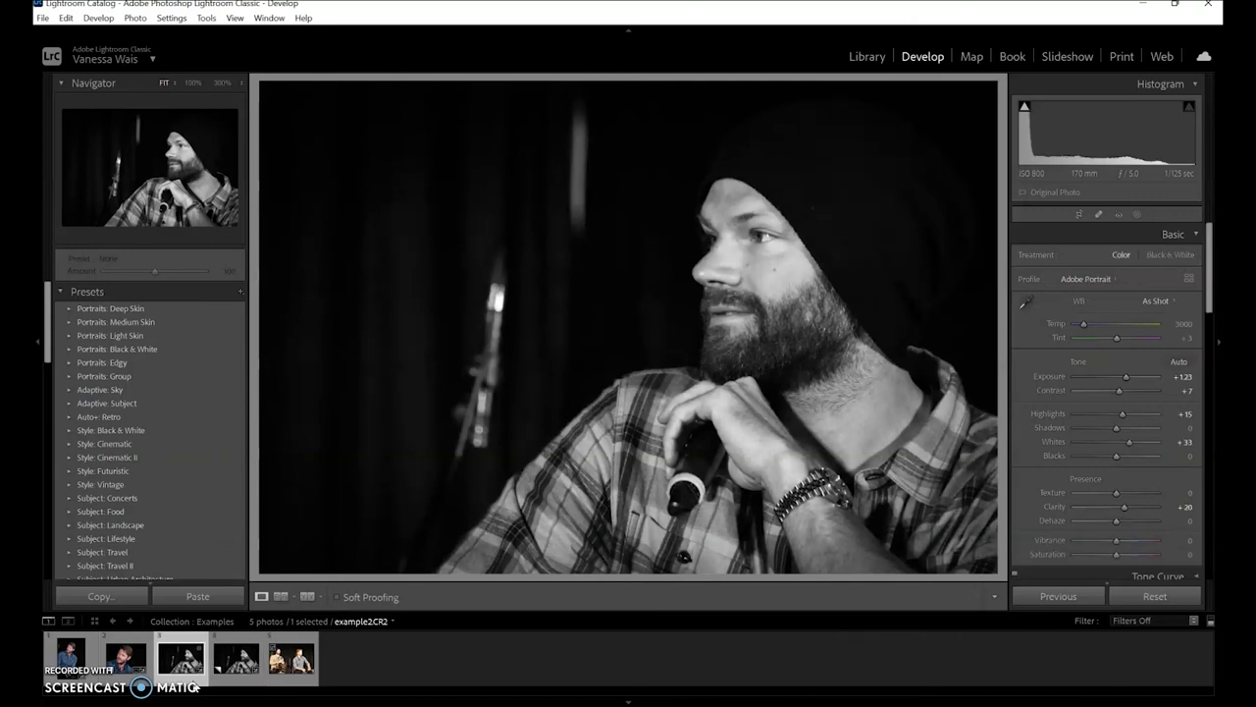
Apply the Adobe Portrait profile to example3.CR2 and set its white balance by sampling the white object on the chair seat.
left_click(304, 680)
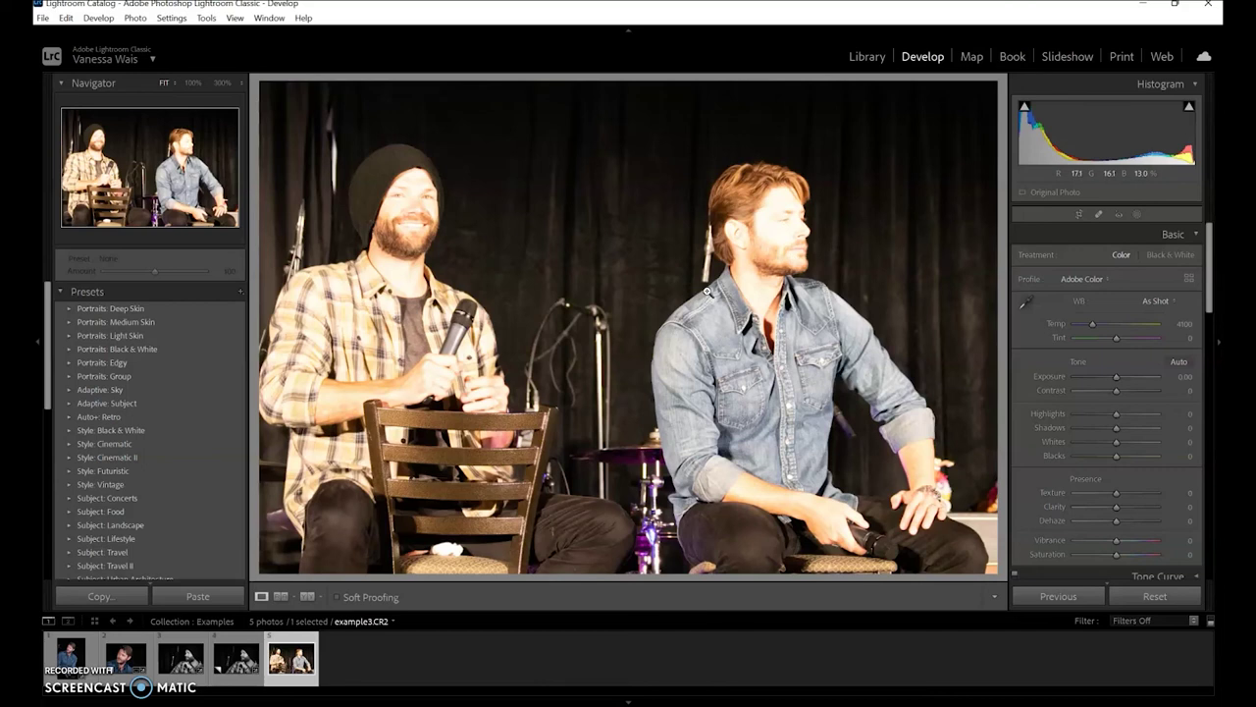
left_click(1089, 281)
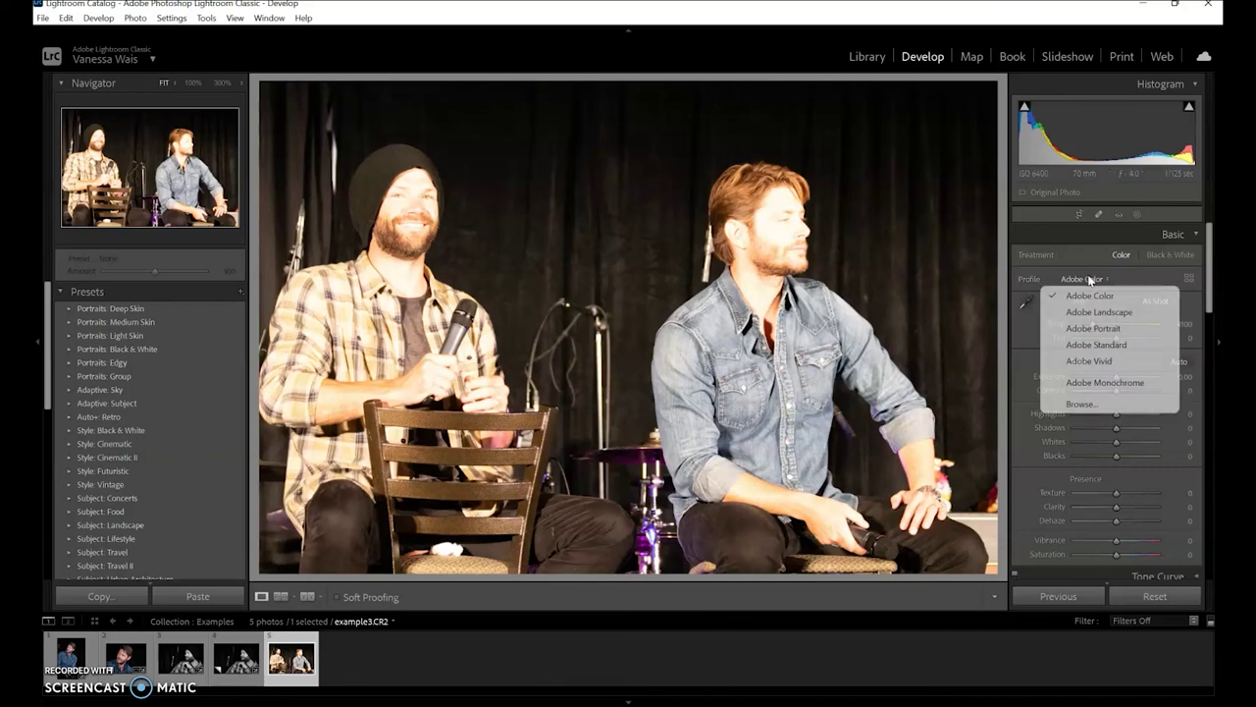
left_click(1088, 330)
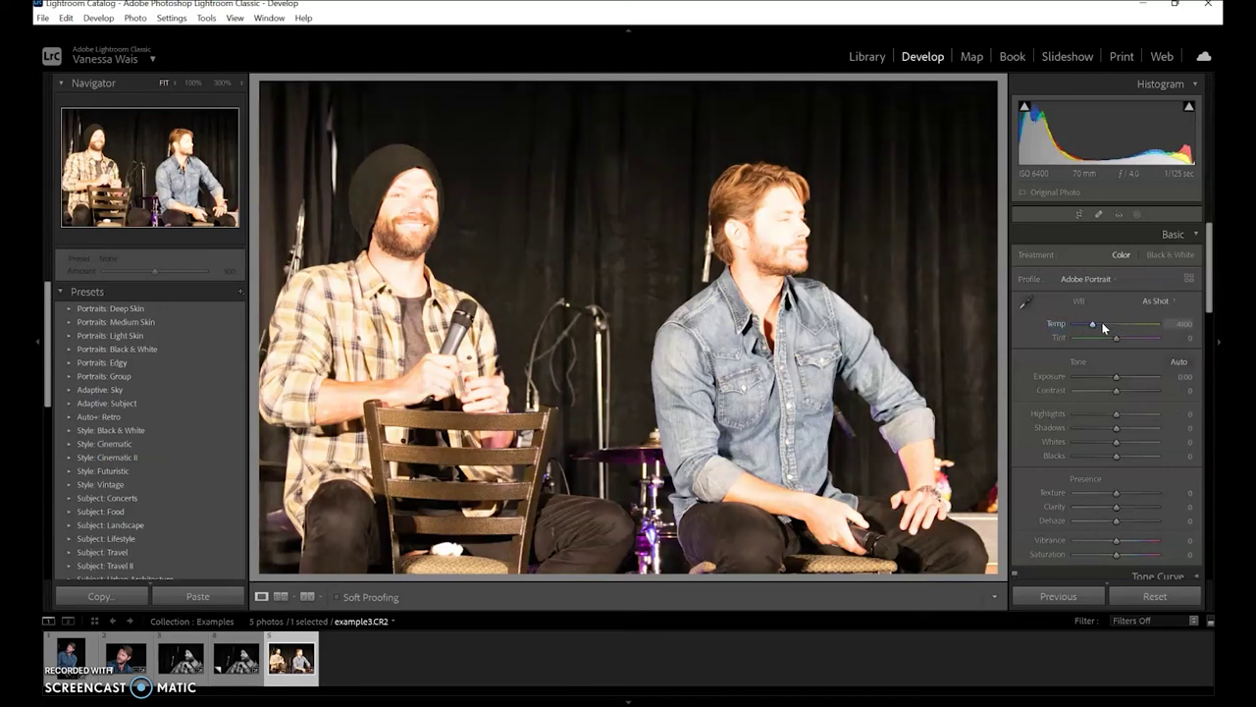
left_click(1028, 306)
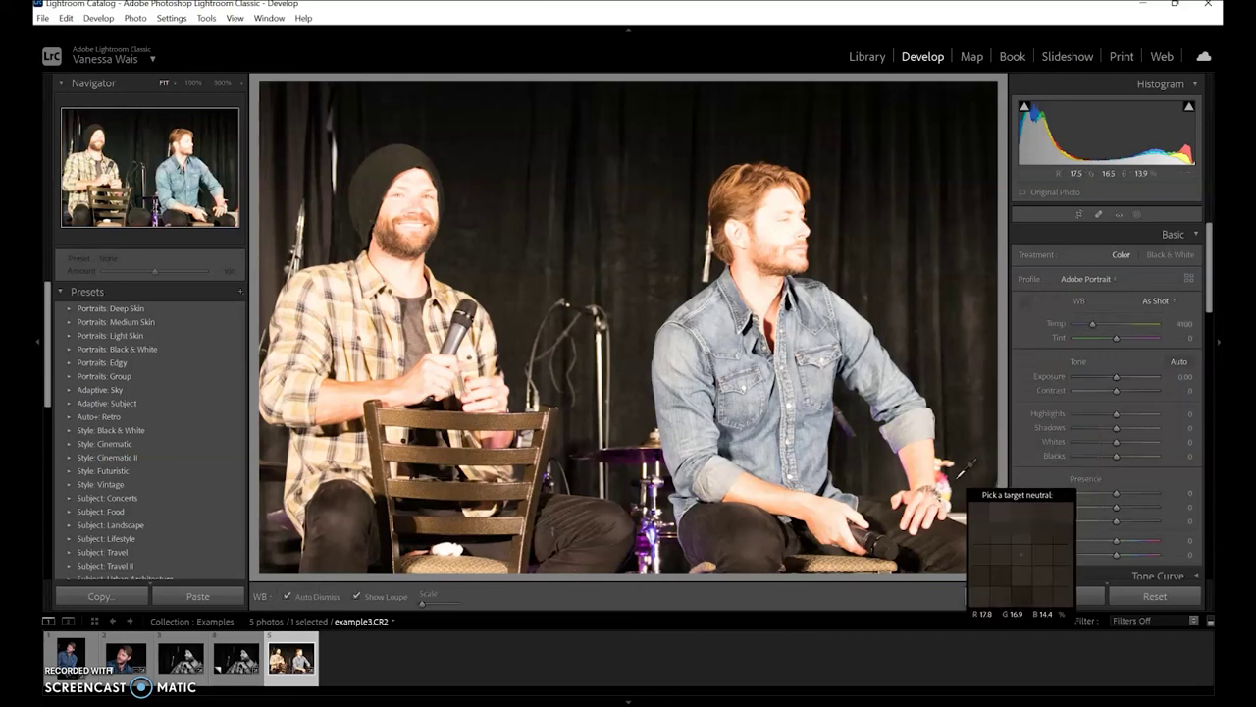
left_click(457, 543)
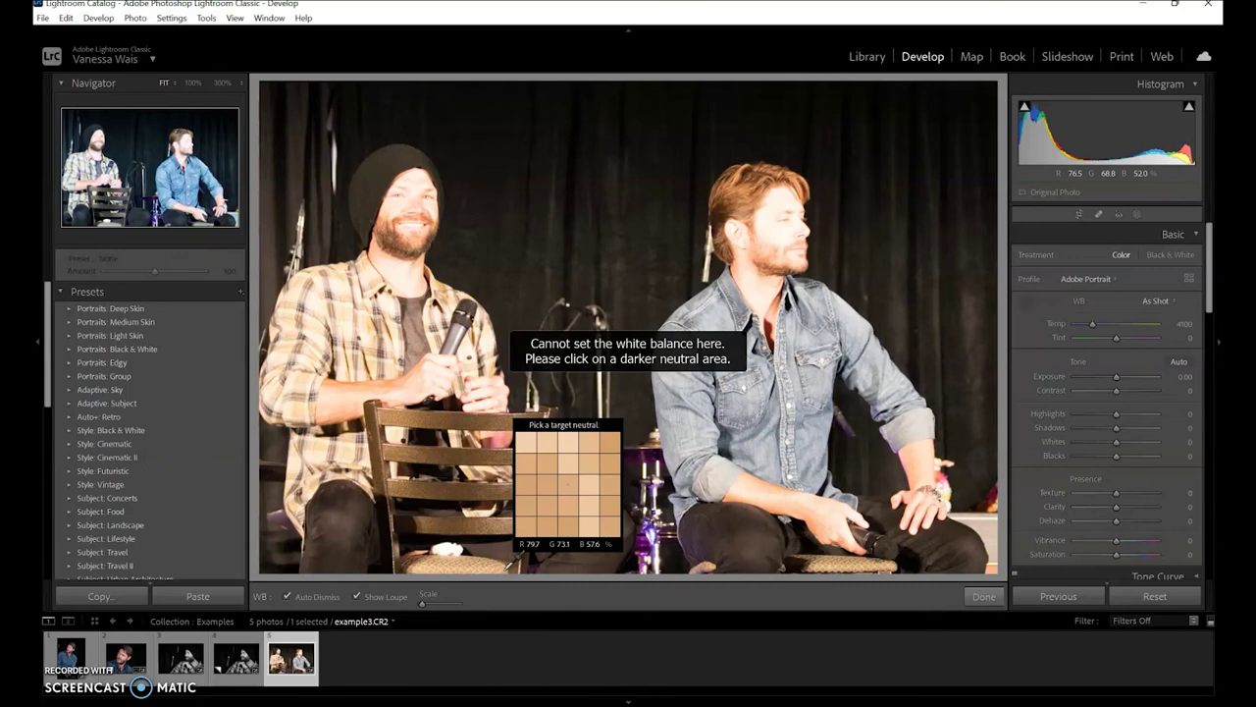
left_click(446, 543)
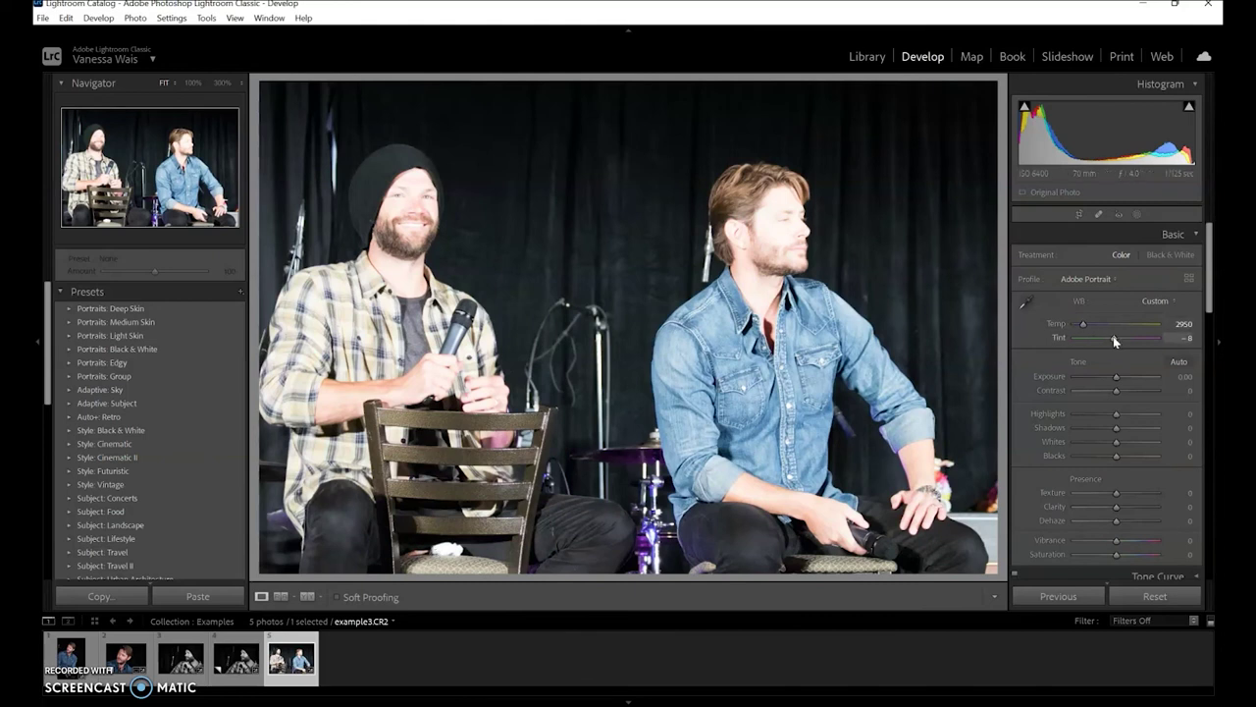
Set the Exposure of example3.CR2 to -0.60, Highlights to -30, Whites to -17, Clarity to +6 and Dehaze to +18.
left_click_drag(1119, 413, 1112, 444)
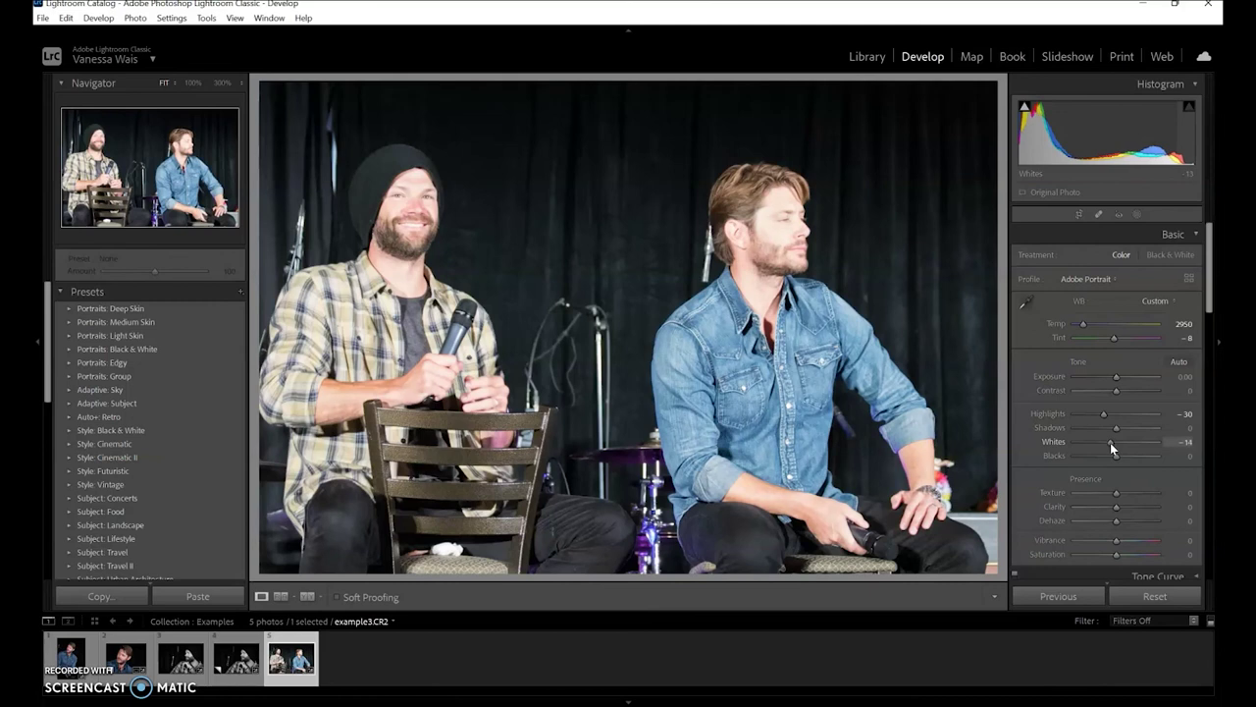
left_click_drag(1115, 376, 1110, 378)
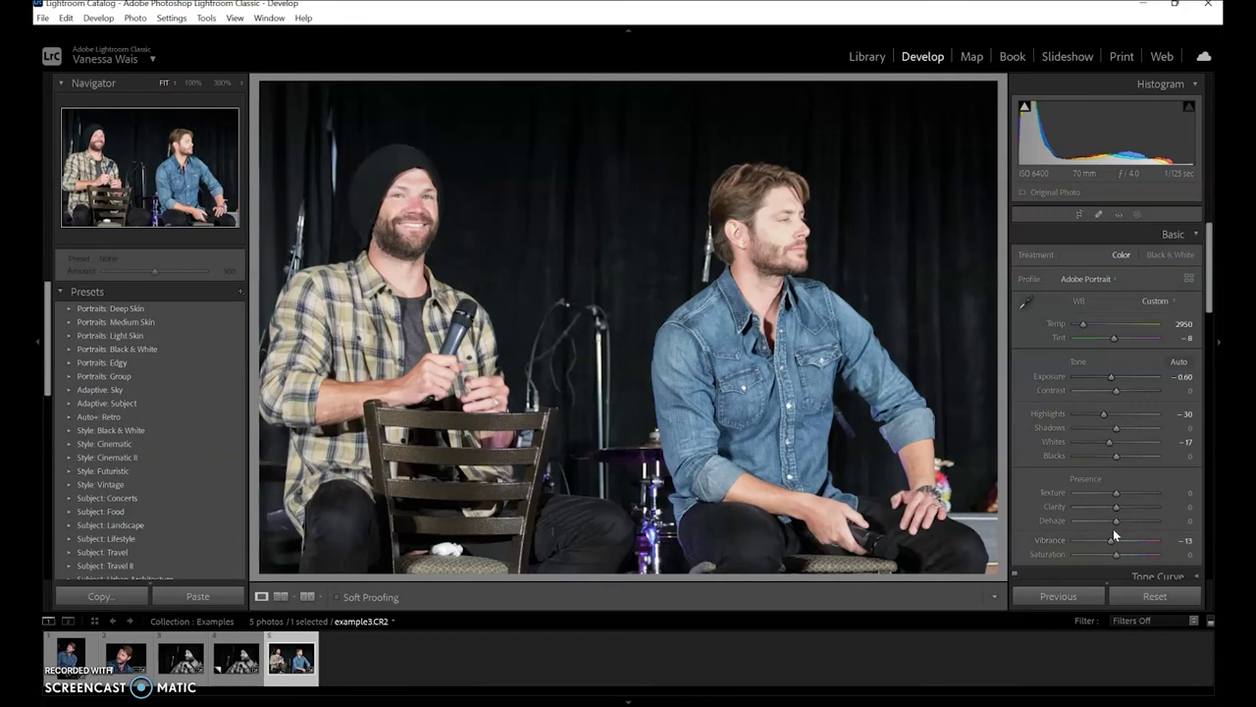
left_click_drag(1118, 518, 1122, 518)
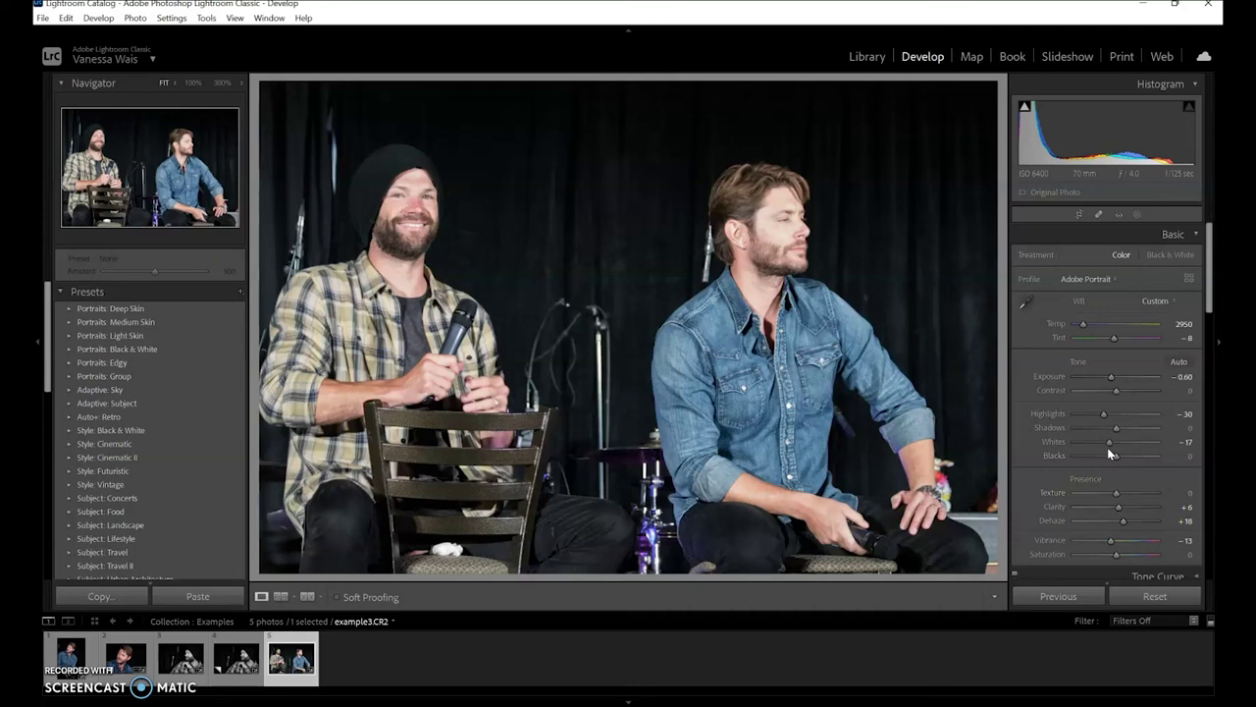
Set the Blacks of example3.CR2 to -19, Shadows to -12 and Vibrance to -6.
left_click_drag(1115, 454, 1108, 455)
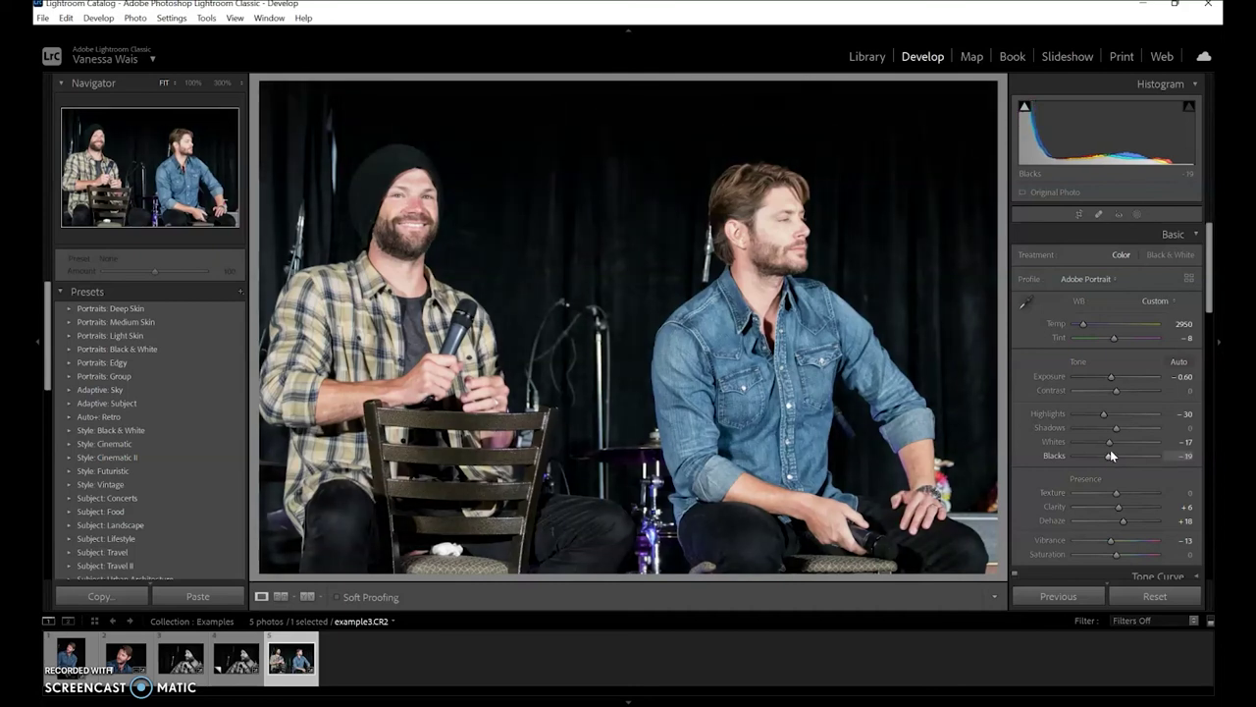
left_click_drag(1115, 430, 1111, 429)
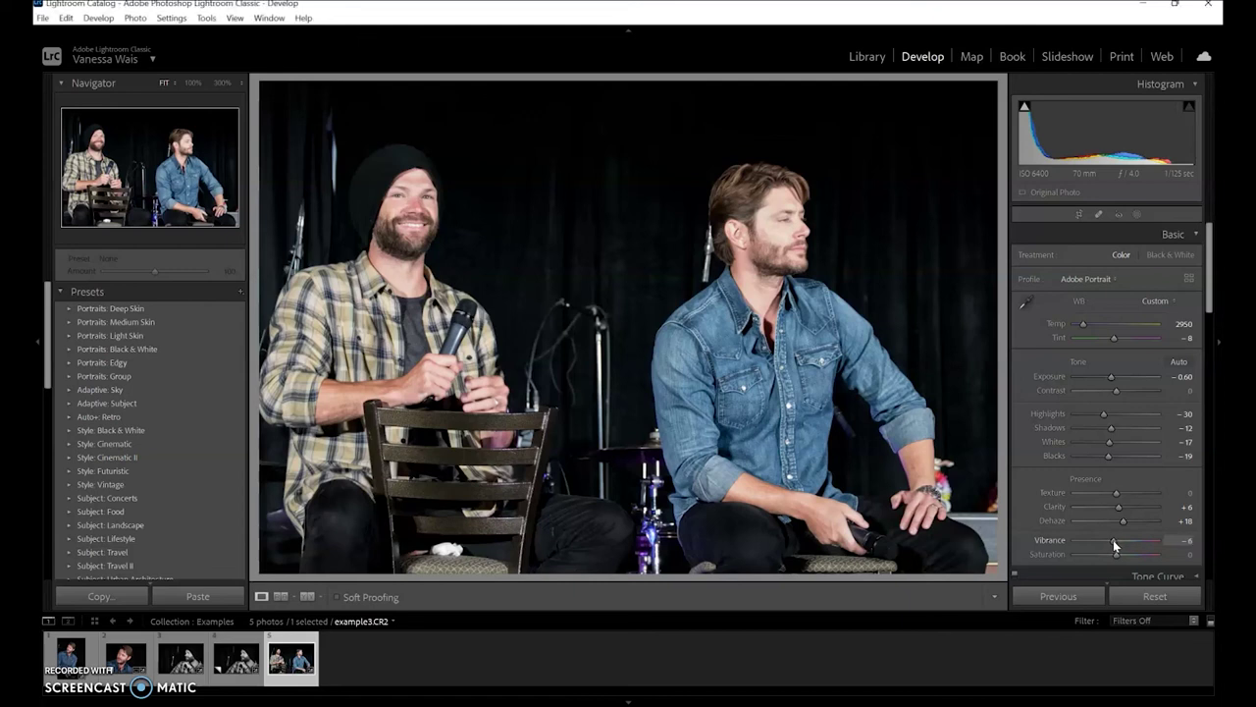
left_click_drag(1111, 542, 1111, 545)
Set the Red saturation of example3.CR2 to -5 and reduce the Sharpening Amount to 0.
scroll(1193, 337, "down", 8)
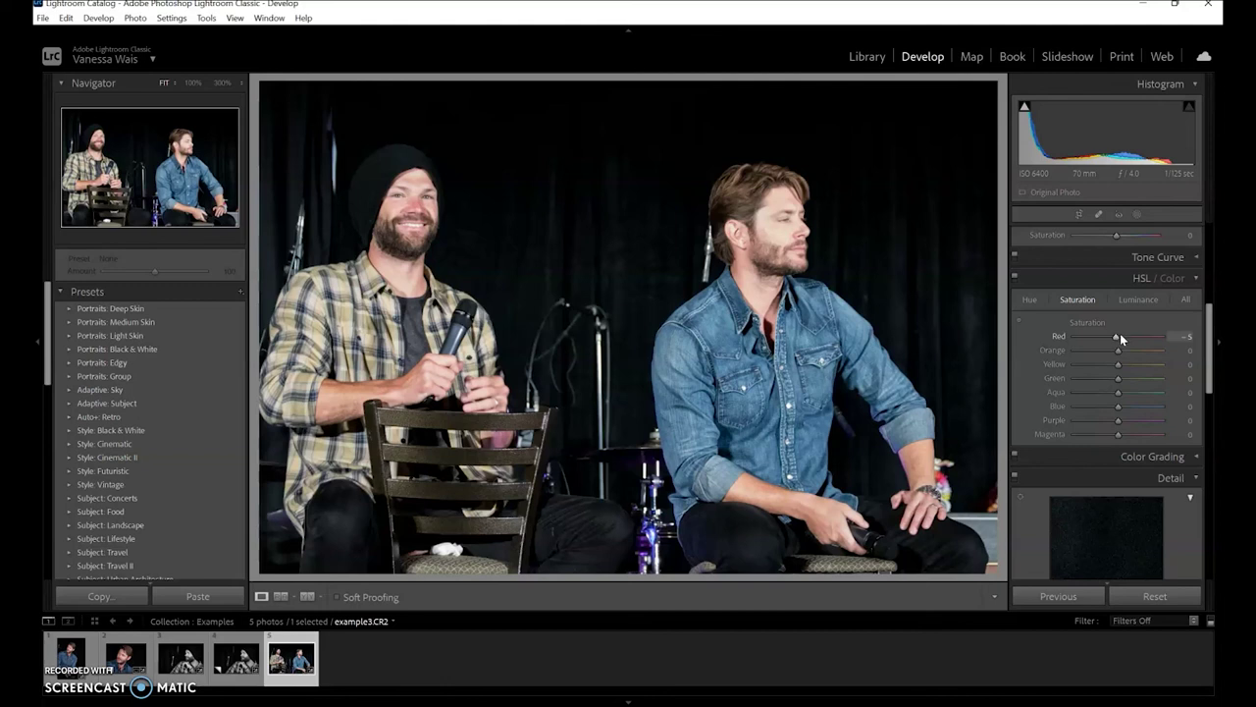
scroll(1129, 353, "down", 5)
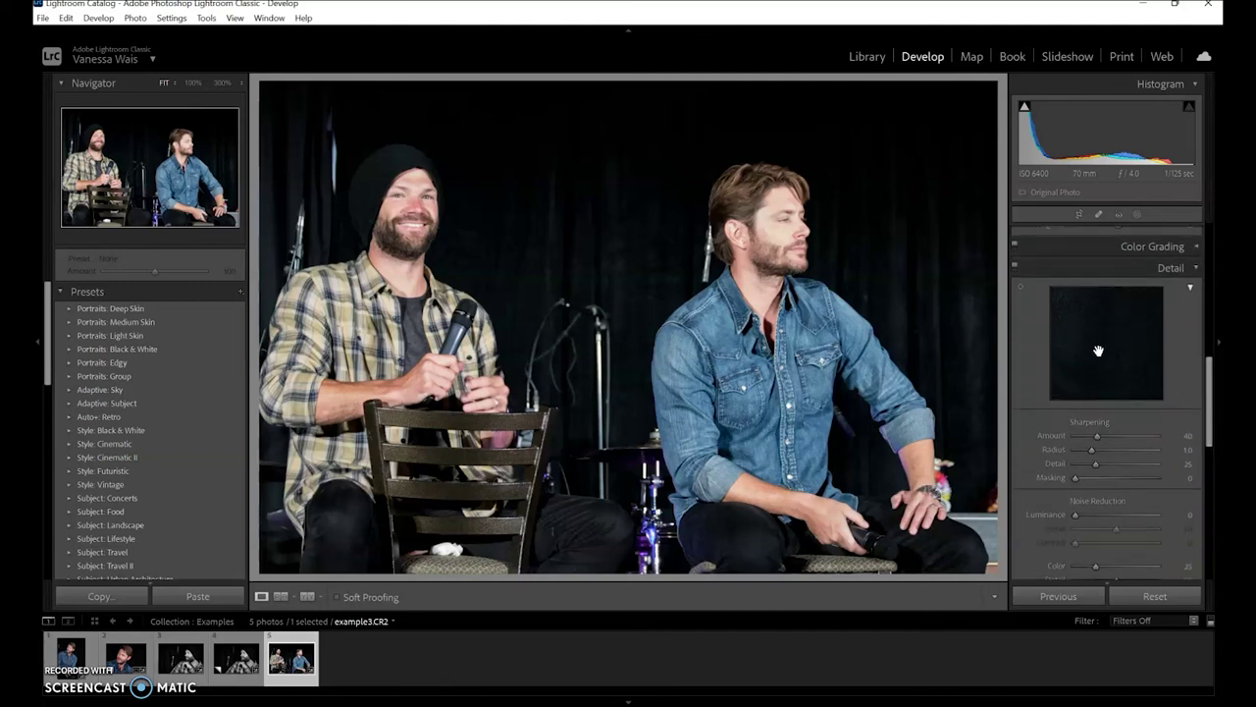
left_click_drag(1097, 437, 1057, 434)
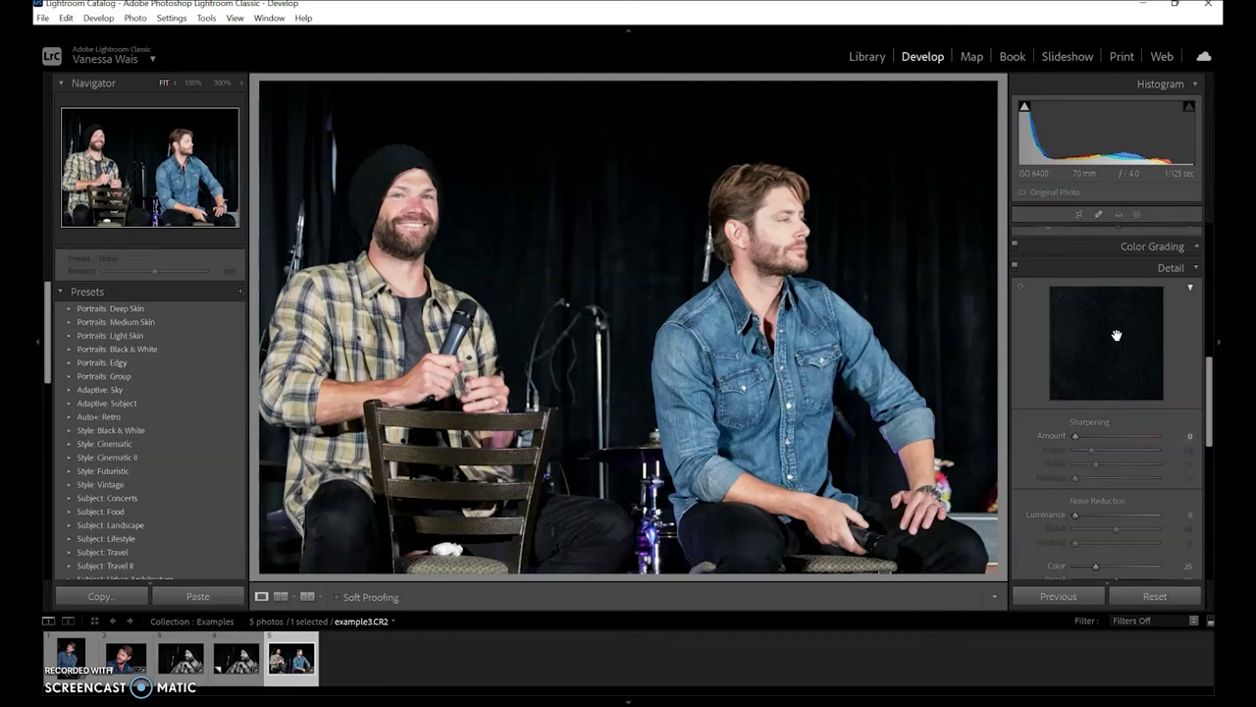
Set the Luminance noise reduction to 5 and inspect the face of the man in the denim shirt at 100%.
left_click_drag(1215, 376, 1210, 403)
left_click_drag(1073, 392, 1077, 394)
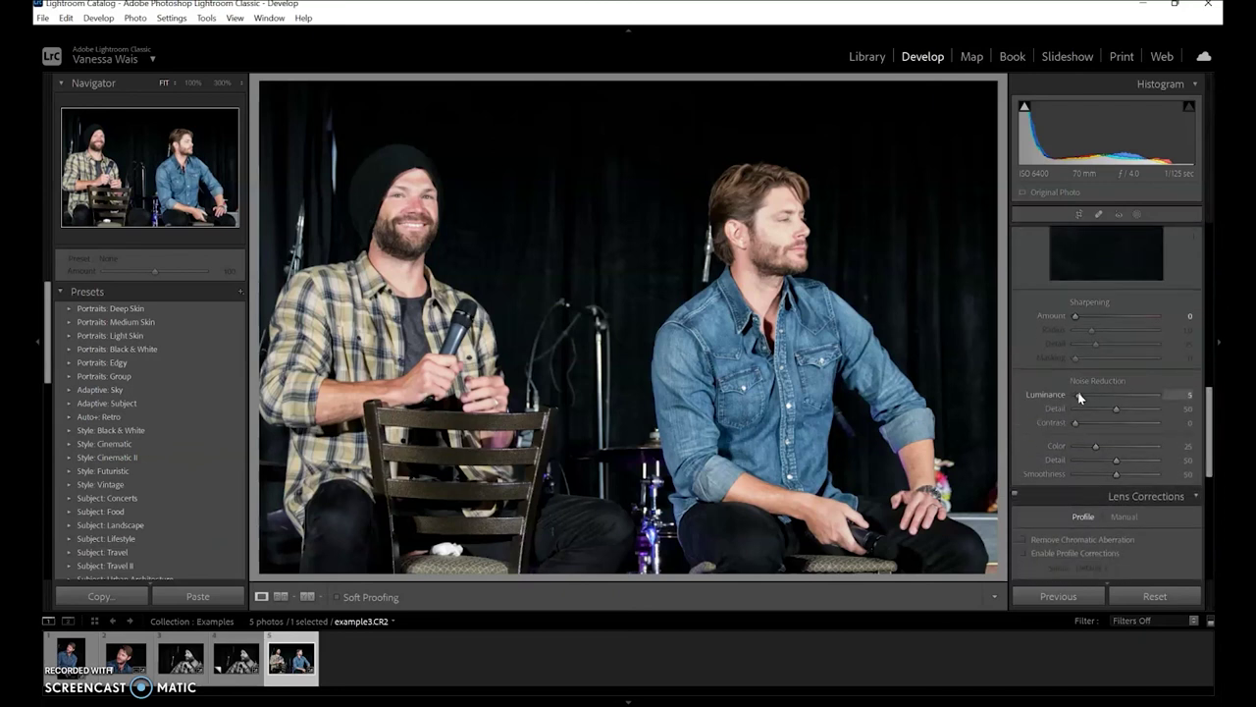
left_click(782, 252)
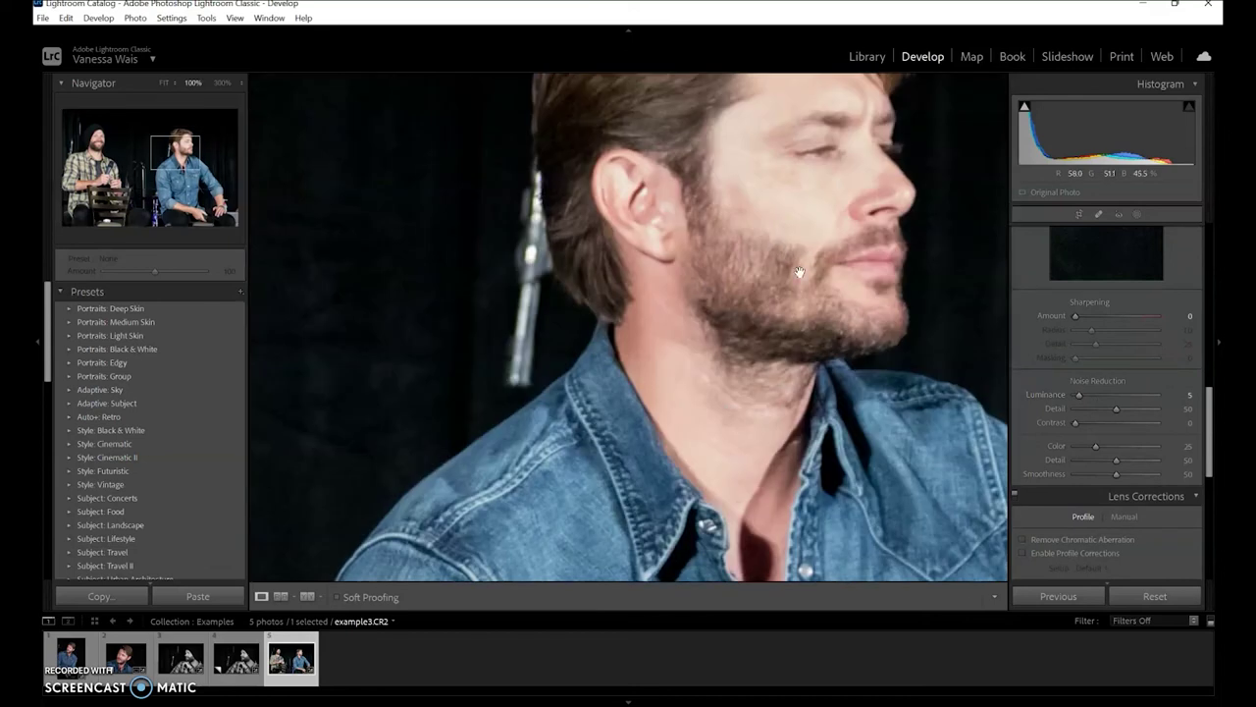
Inspect the bearded man in the plaid shirt at 100%, and set Luminance noise reduction to 7 and Color noise reduction to 27.
left_click_drag(773, 319, 815, 267)
left_click_drag(567, 280, 757, 252)
left_click_drag(412, 245, 690, 308)
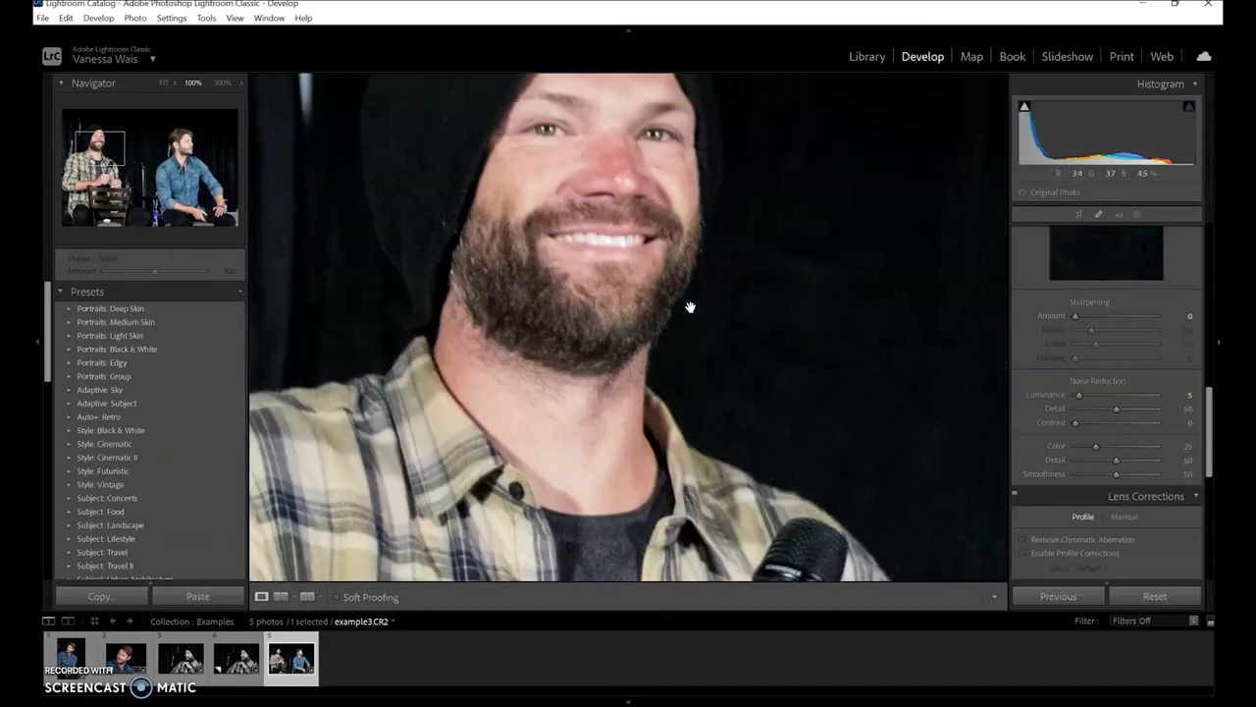
left_click_drag(681, 373, 677, 435)
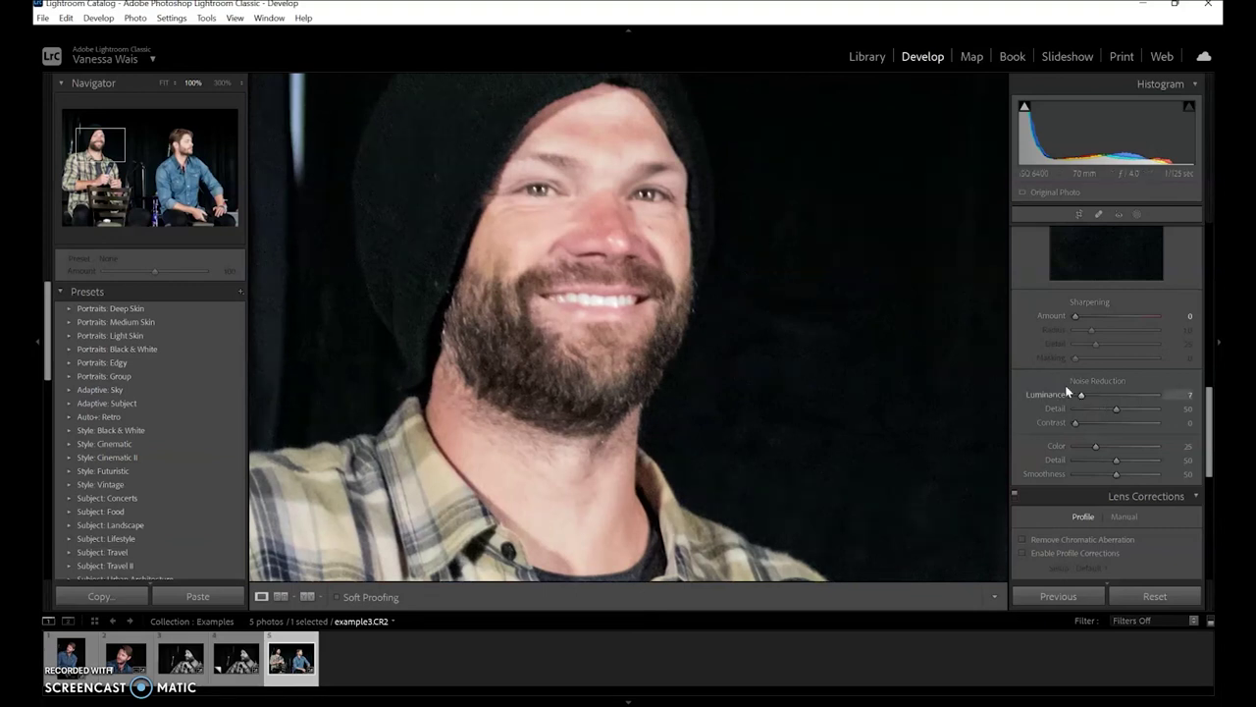
left_click(164, 83)
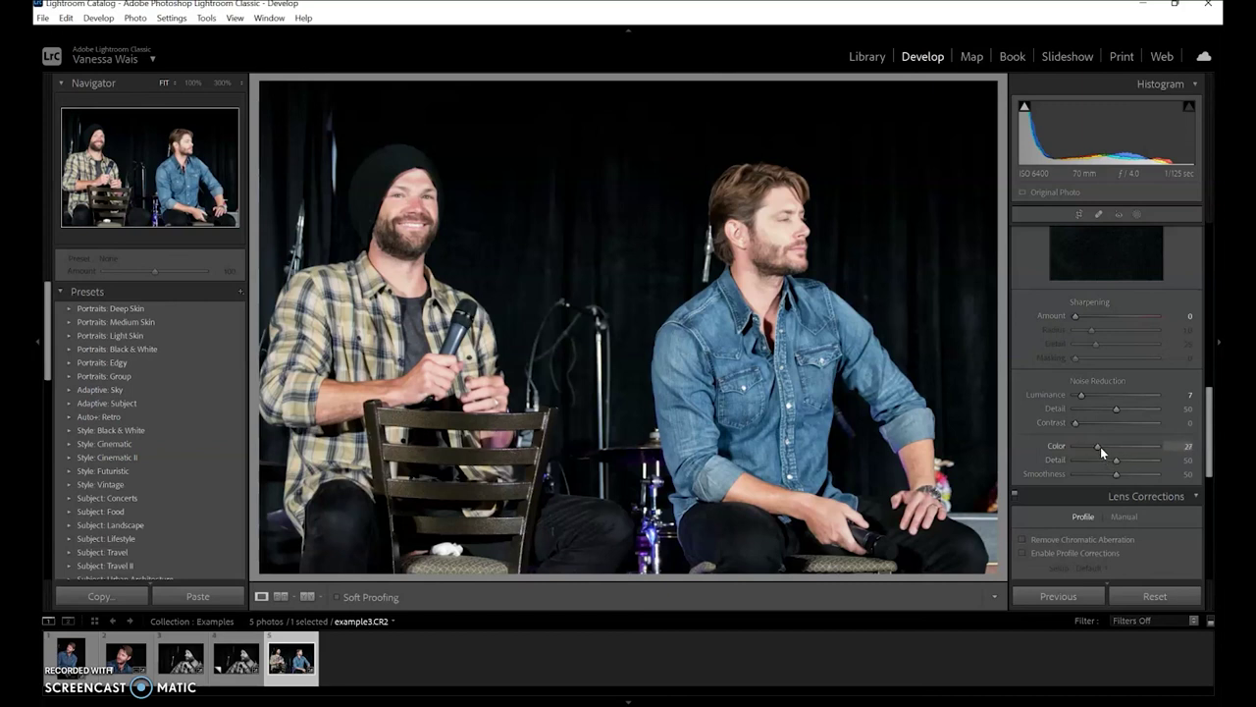
Enable lens profile corrections for example3.CR2 and add a post-crop vignette with Amount -49 and Midpoint 49.
left_click_drag(1208, 392, 1207, 490)
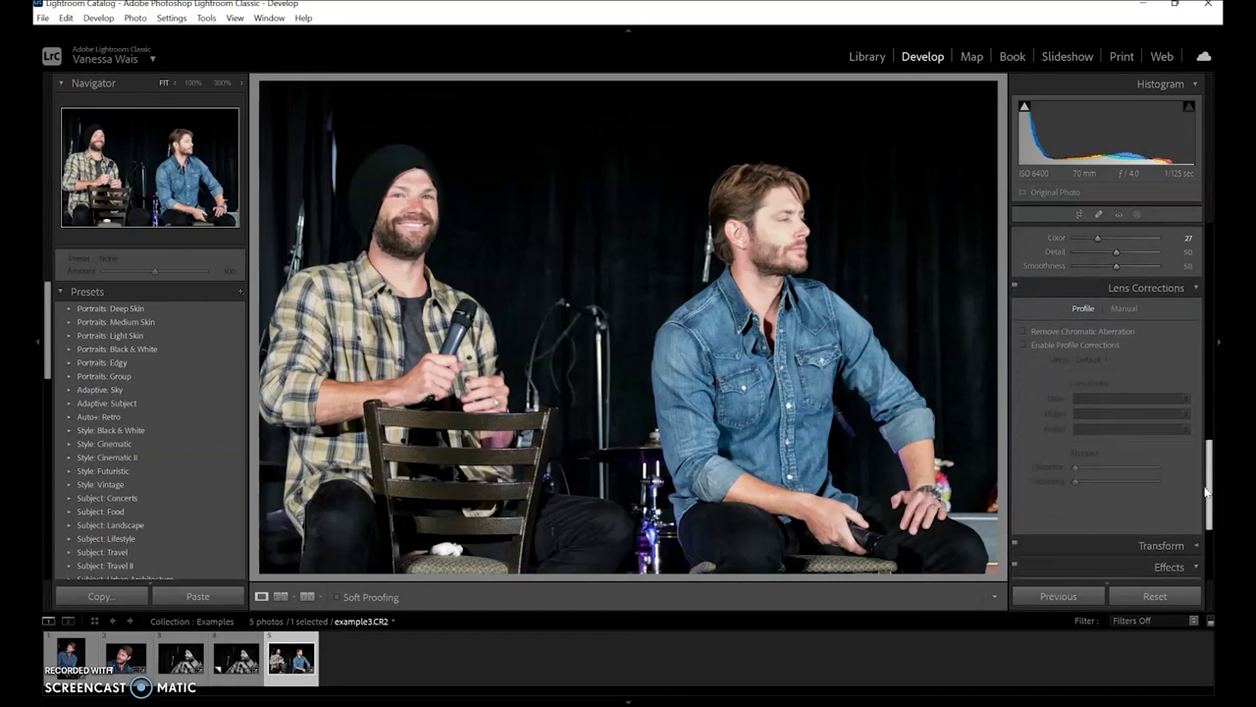
left_click(1022, 345)
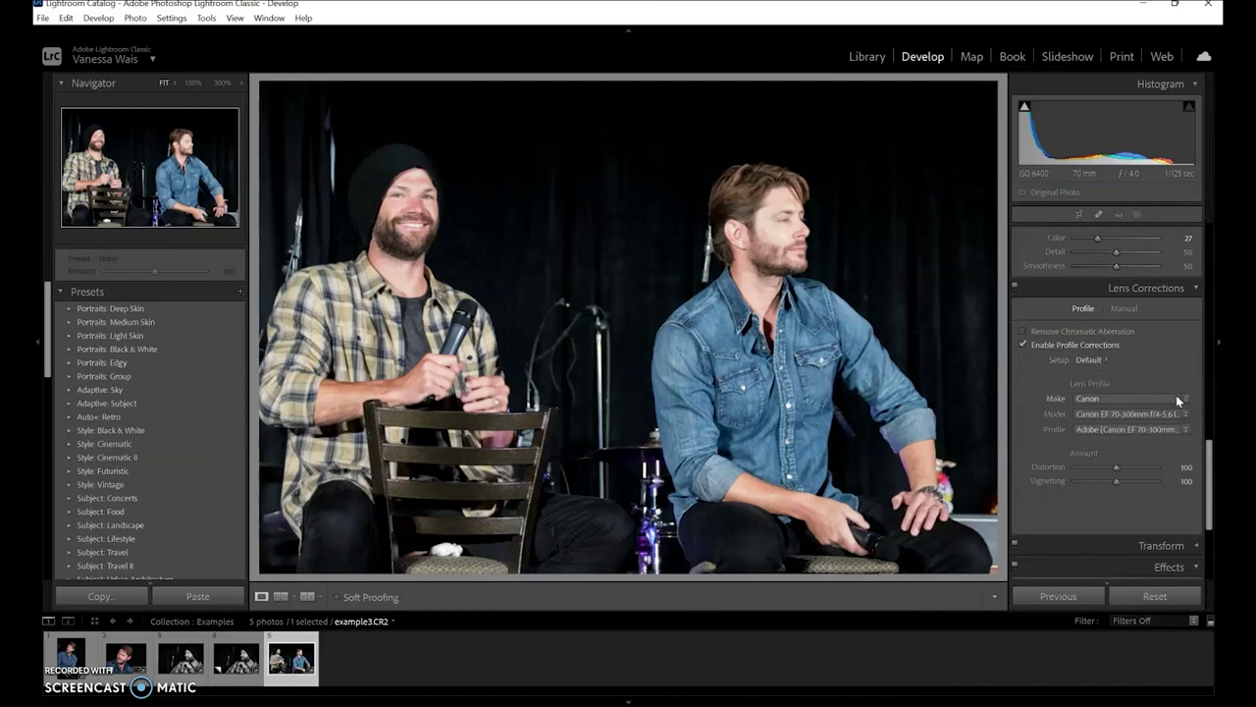
scroll(1201, 447, "down", 4)
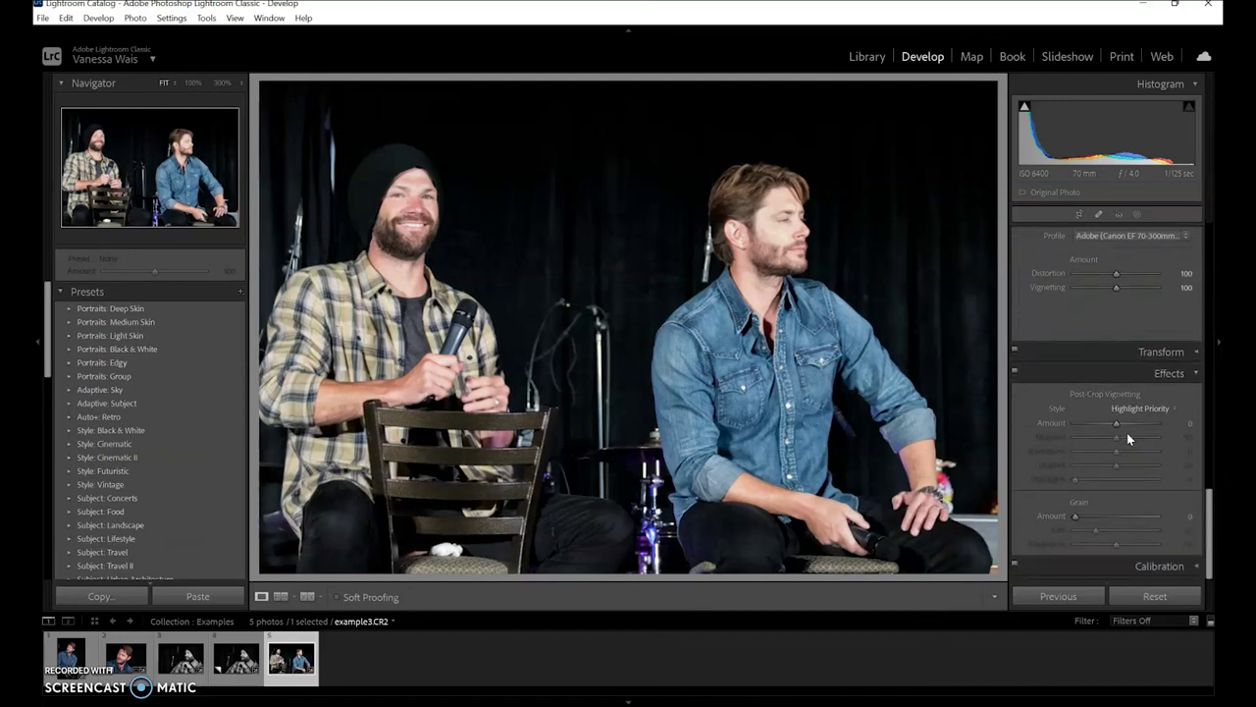
mouse_move(1116, 424)
left_mouse_down()
mouse_move(1099, 427)
mouse_move(1113, 442)
mouse_move(1096, 423)
left_mouse_up()
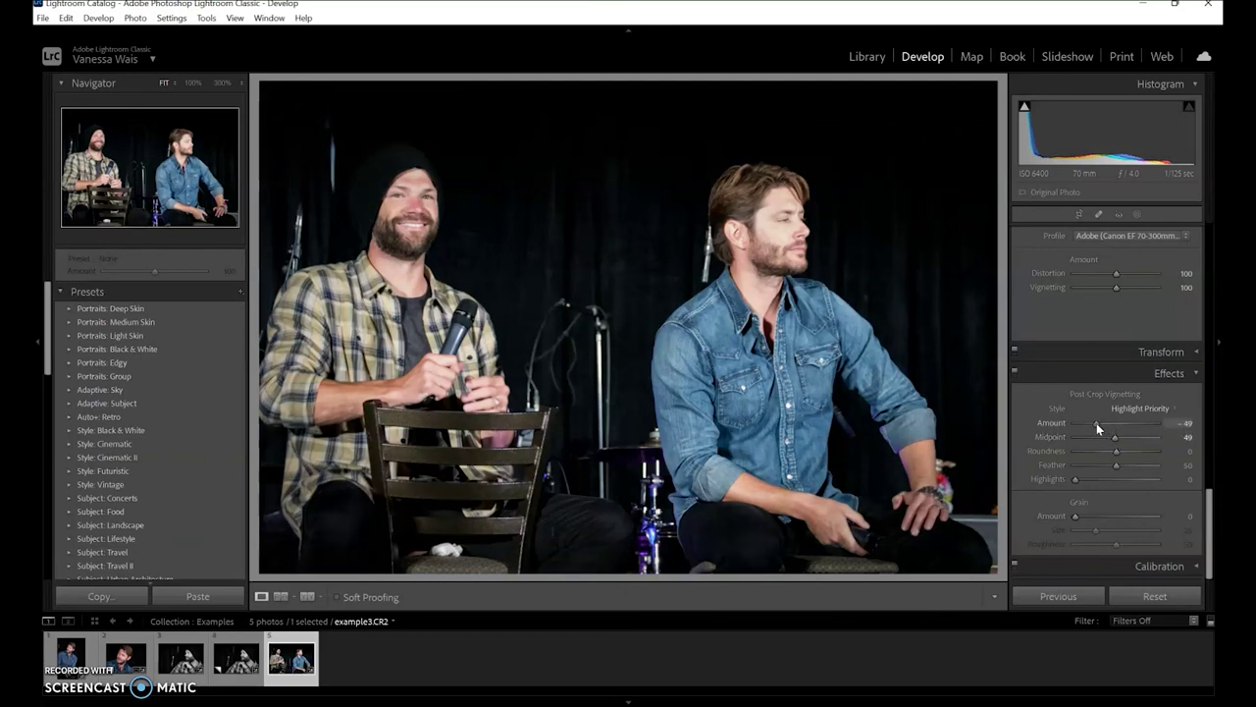
Crop example3.CR2 slightly tighter on all sides with a custom aspect, reposition the two men within the frame, and apply the crop.
left_click_drag(1209, 550, 1213, 236)
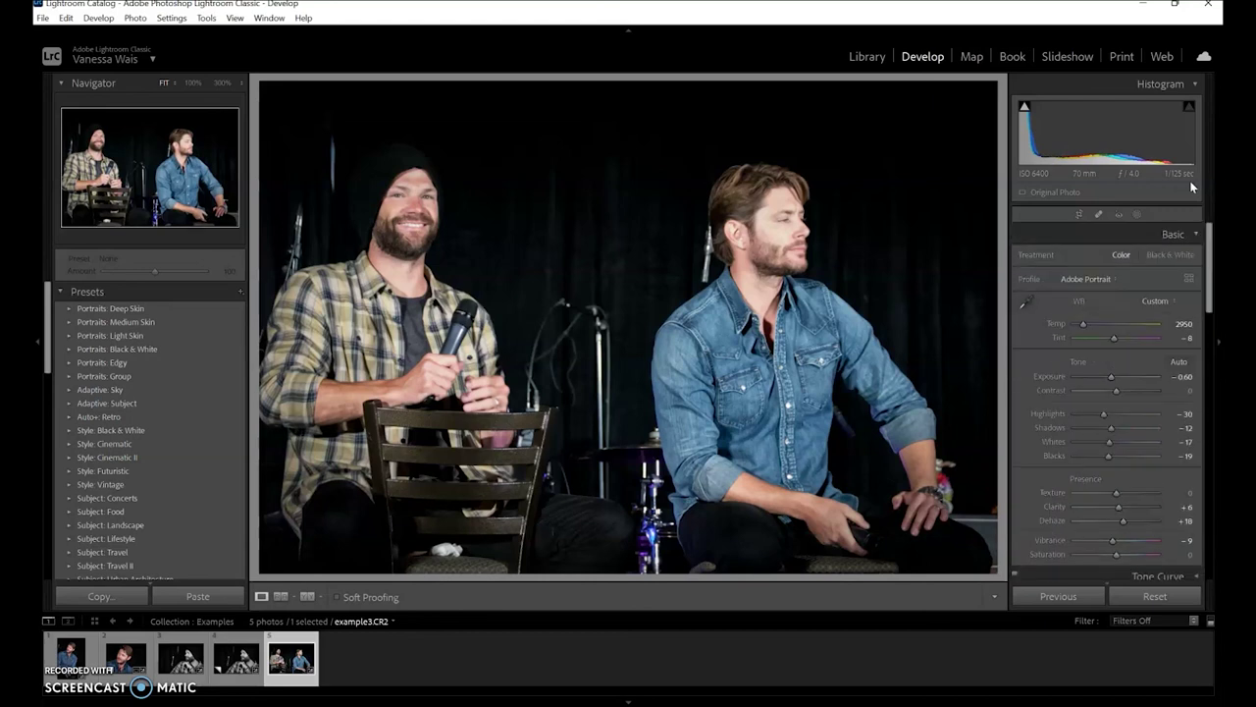
left_click(1079, 213)
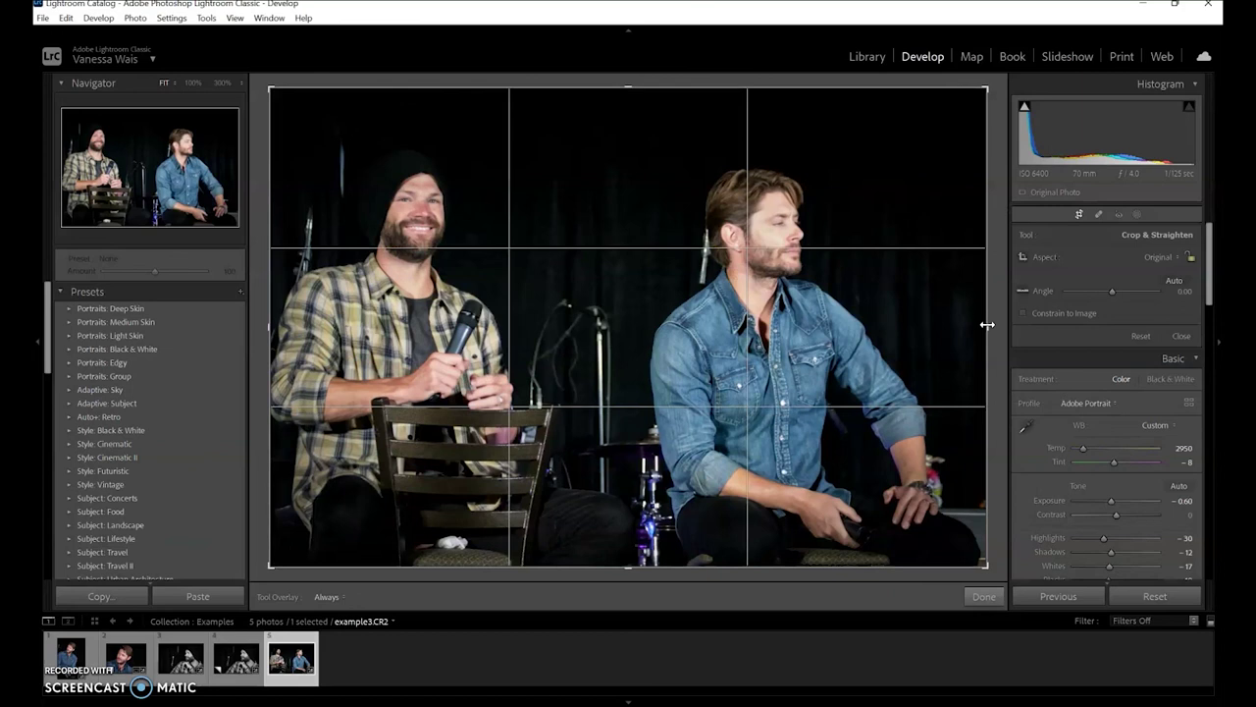
left_click_drag(987, 325, 974, 324)
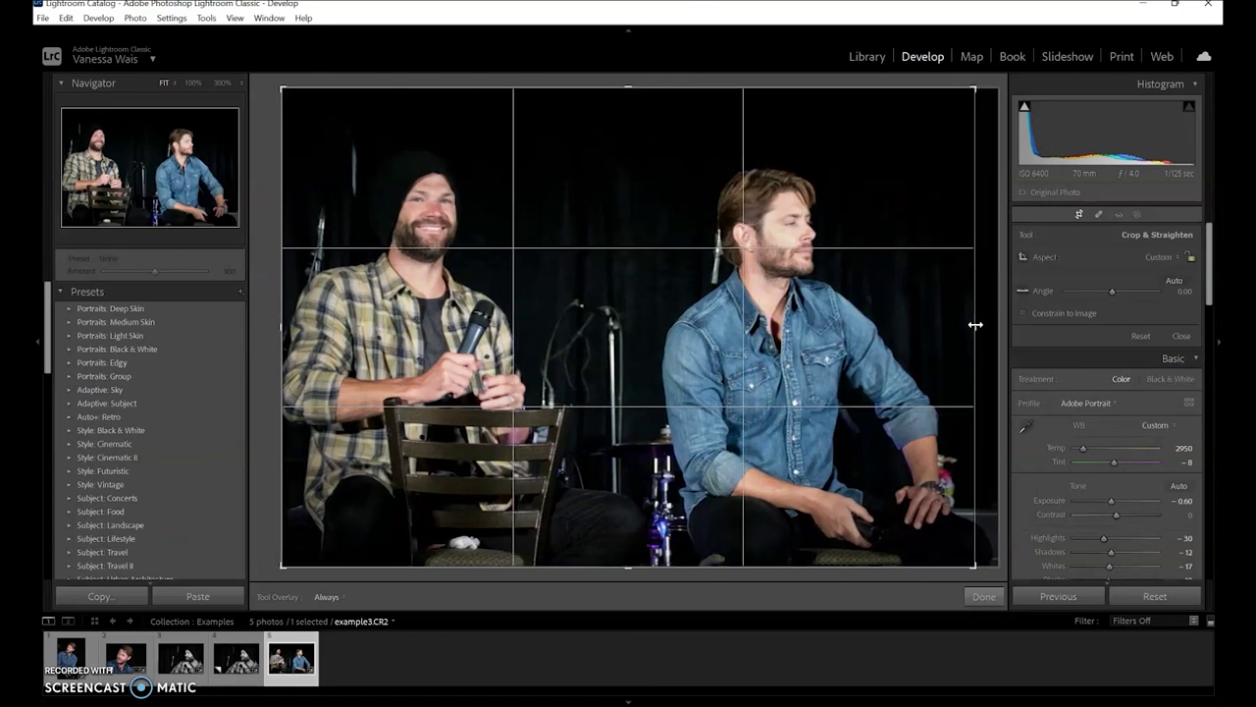
left_click_drag(284, 328, 292, 327)
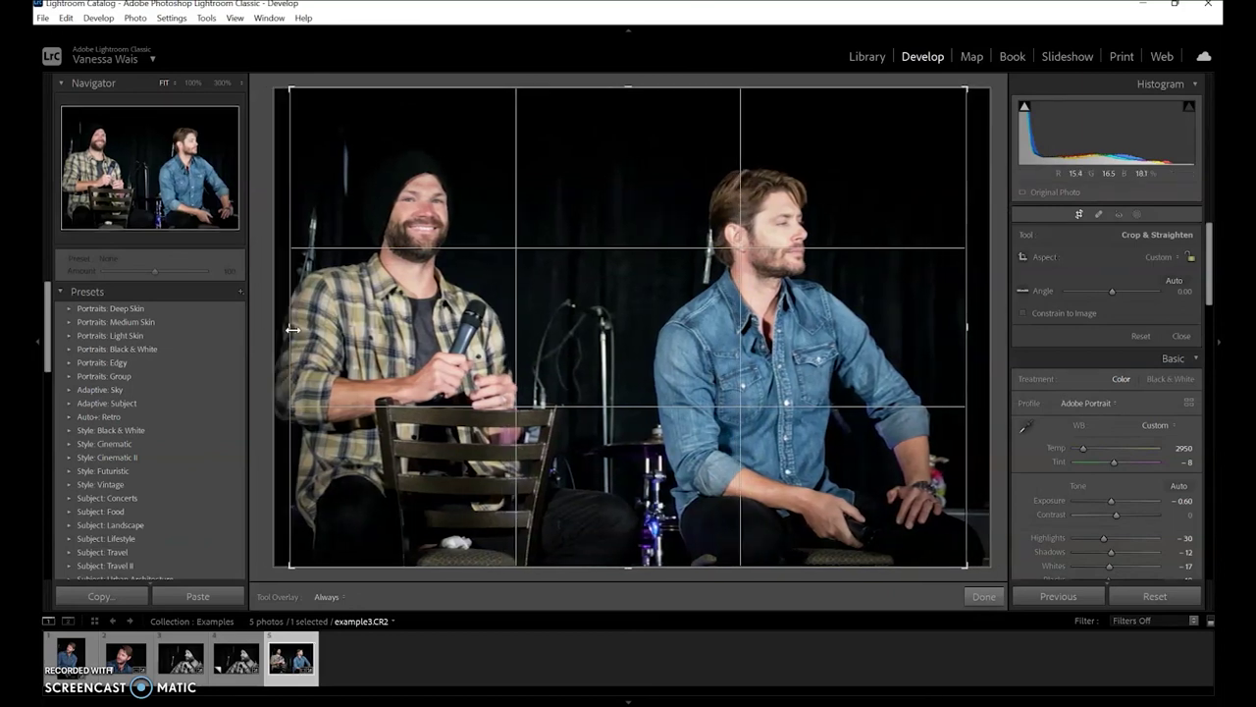
left_click_drag(641, 83, 623, 104)
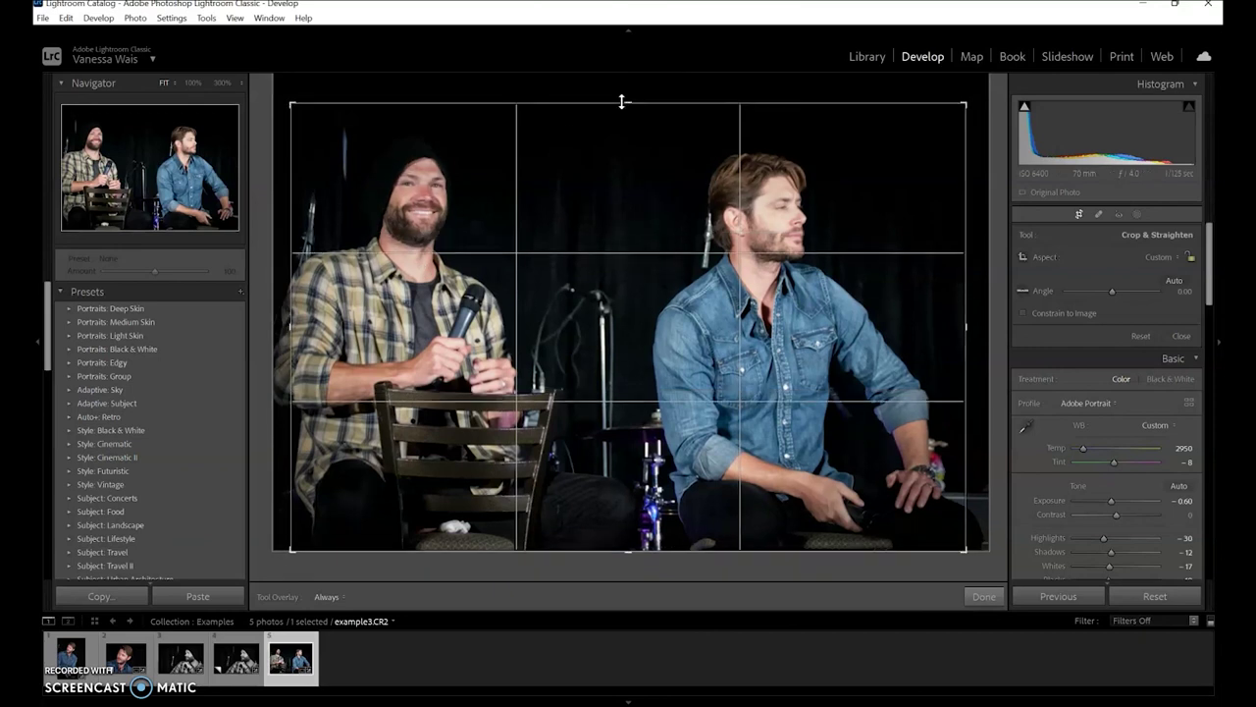
left_click_drag(606, 286, 600, 288)
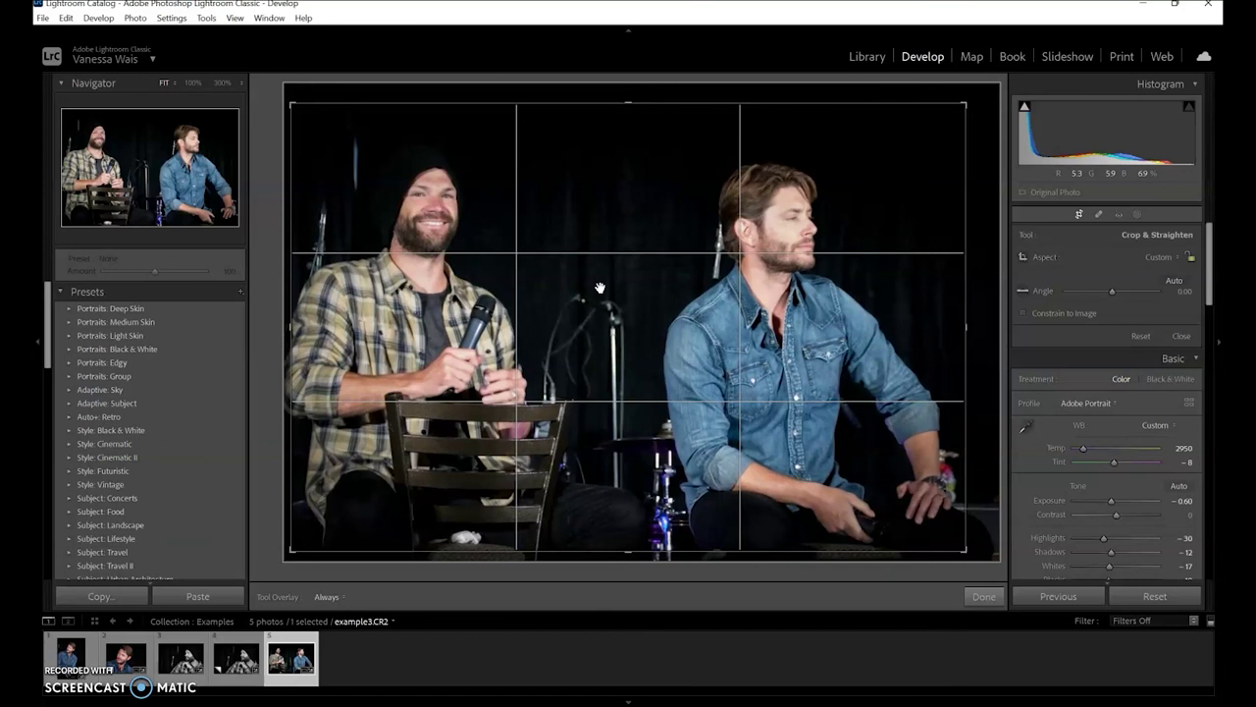
left_click(983, 595)
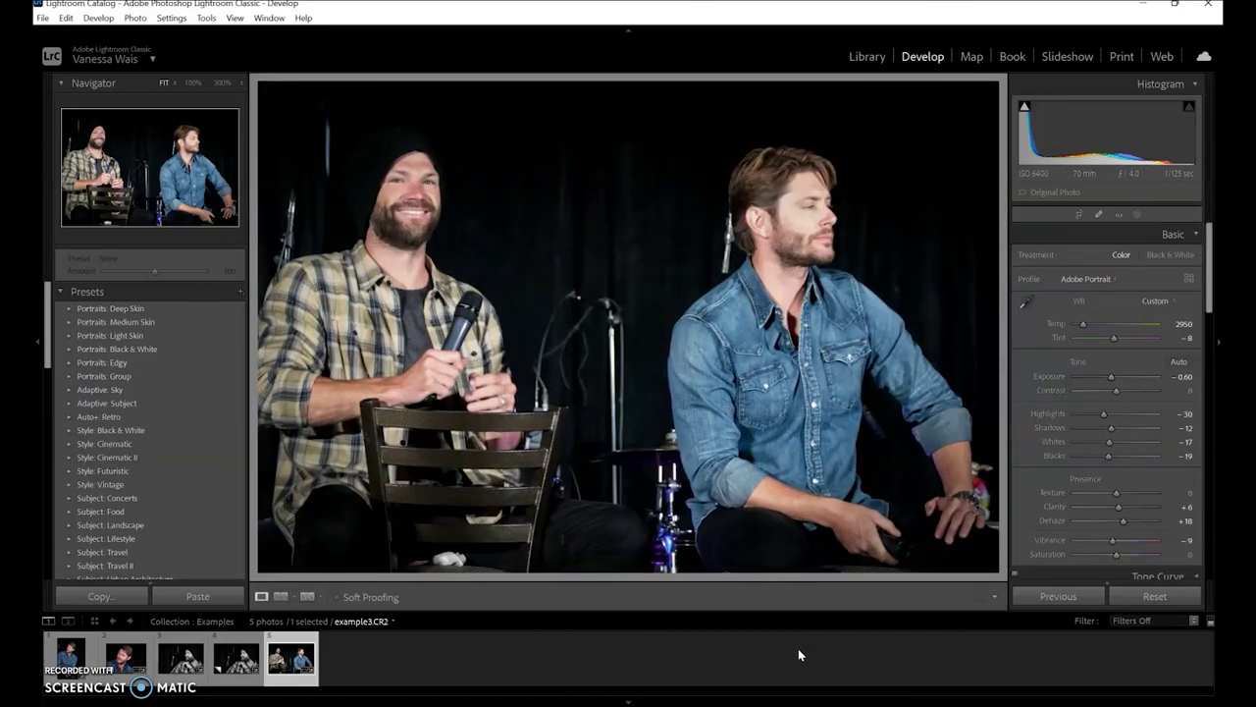